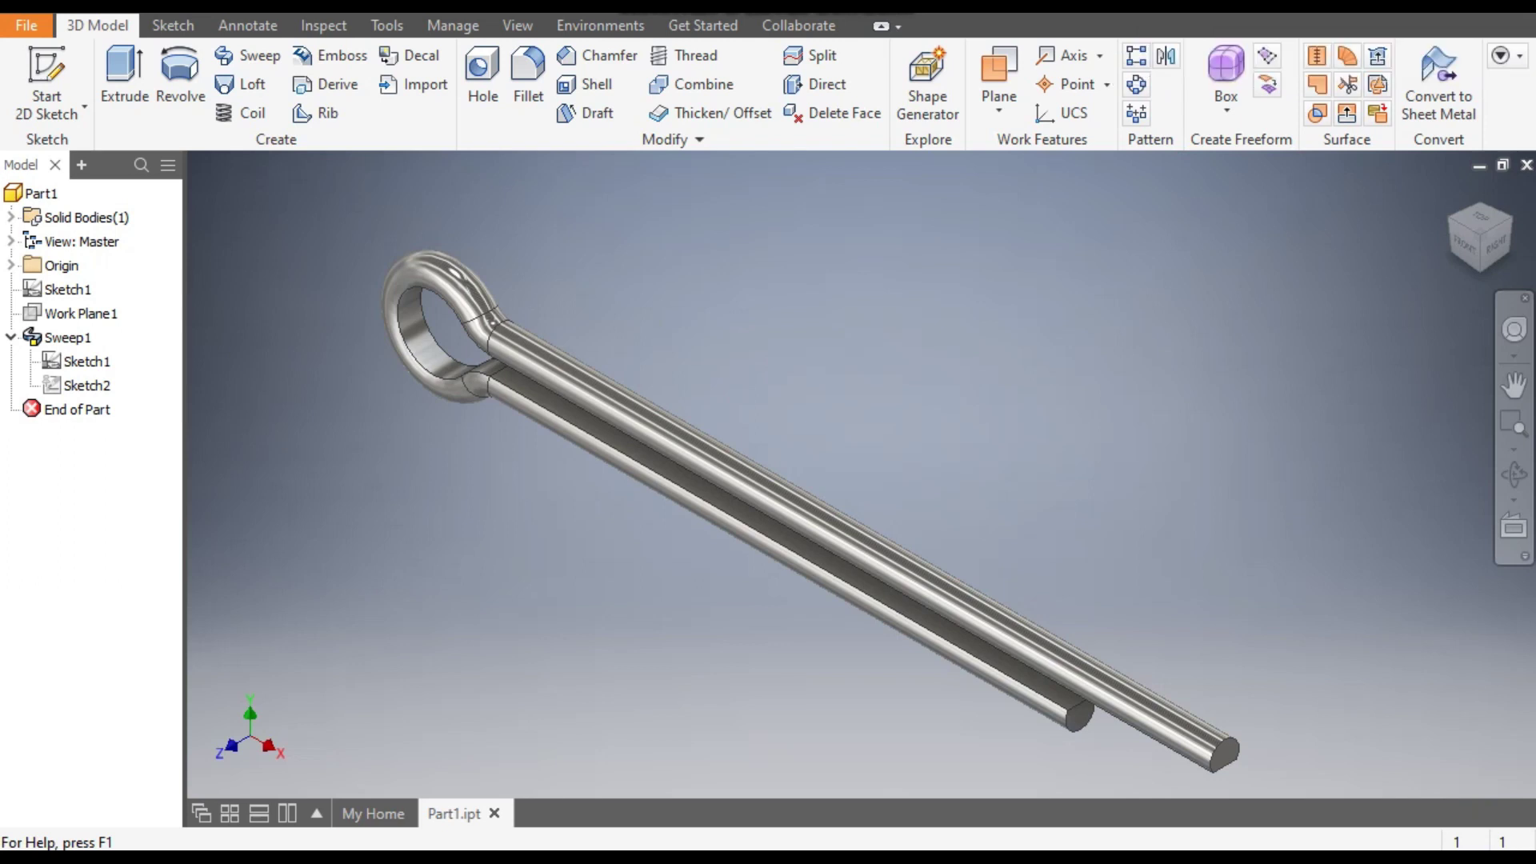
# - Create a new part from the Standard (mm).ipt template and start a 2D sketch on the XY plane
pyautogui.hotkey('ctrl', 'n')
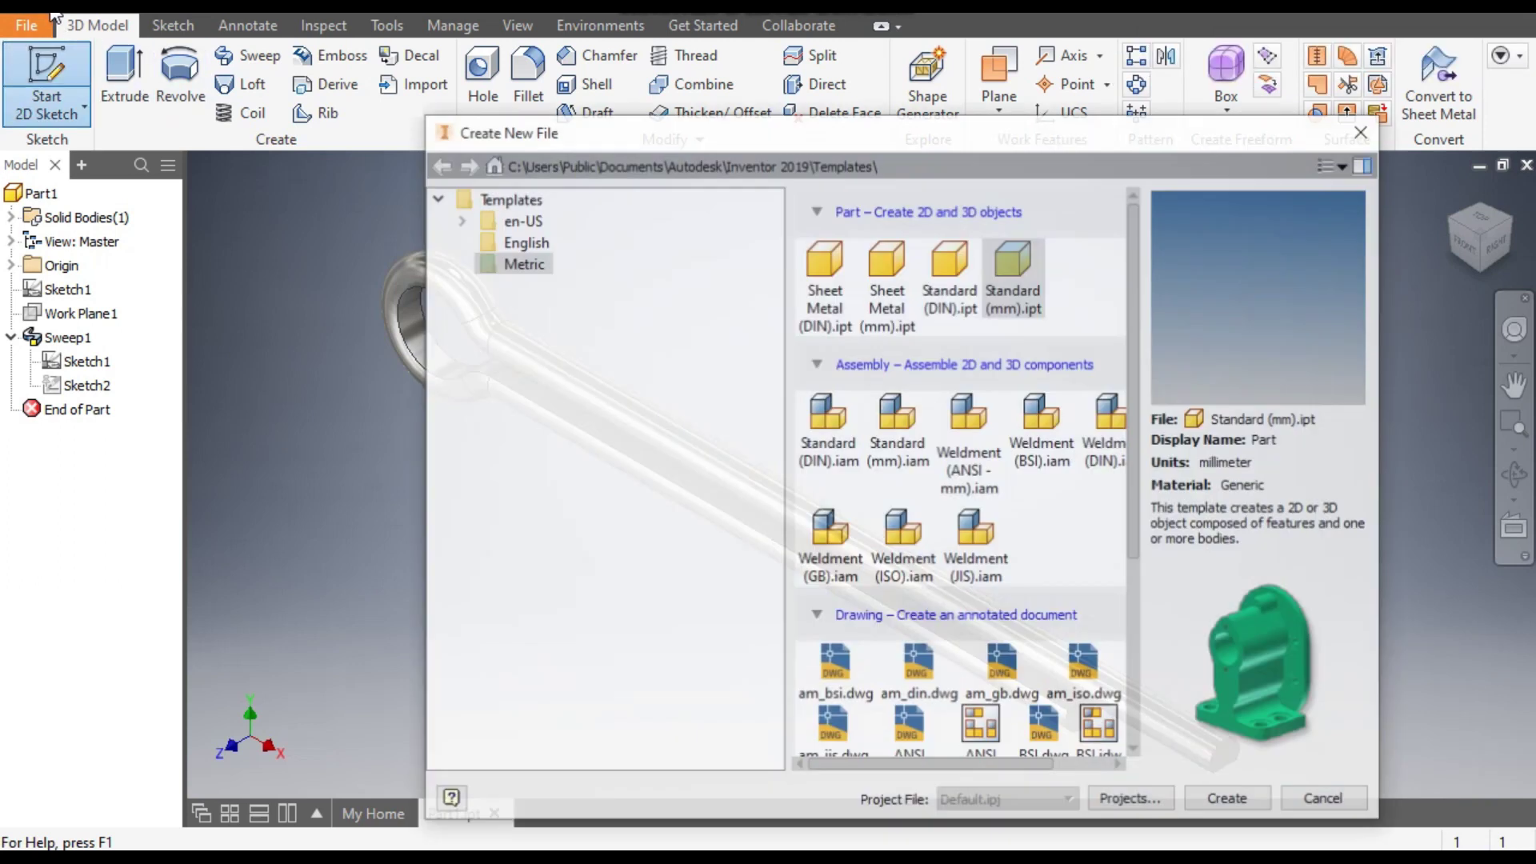
pyautogui.click(1007, 257)
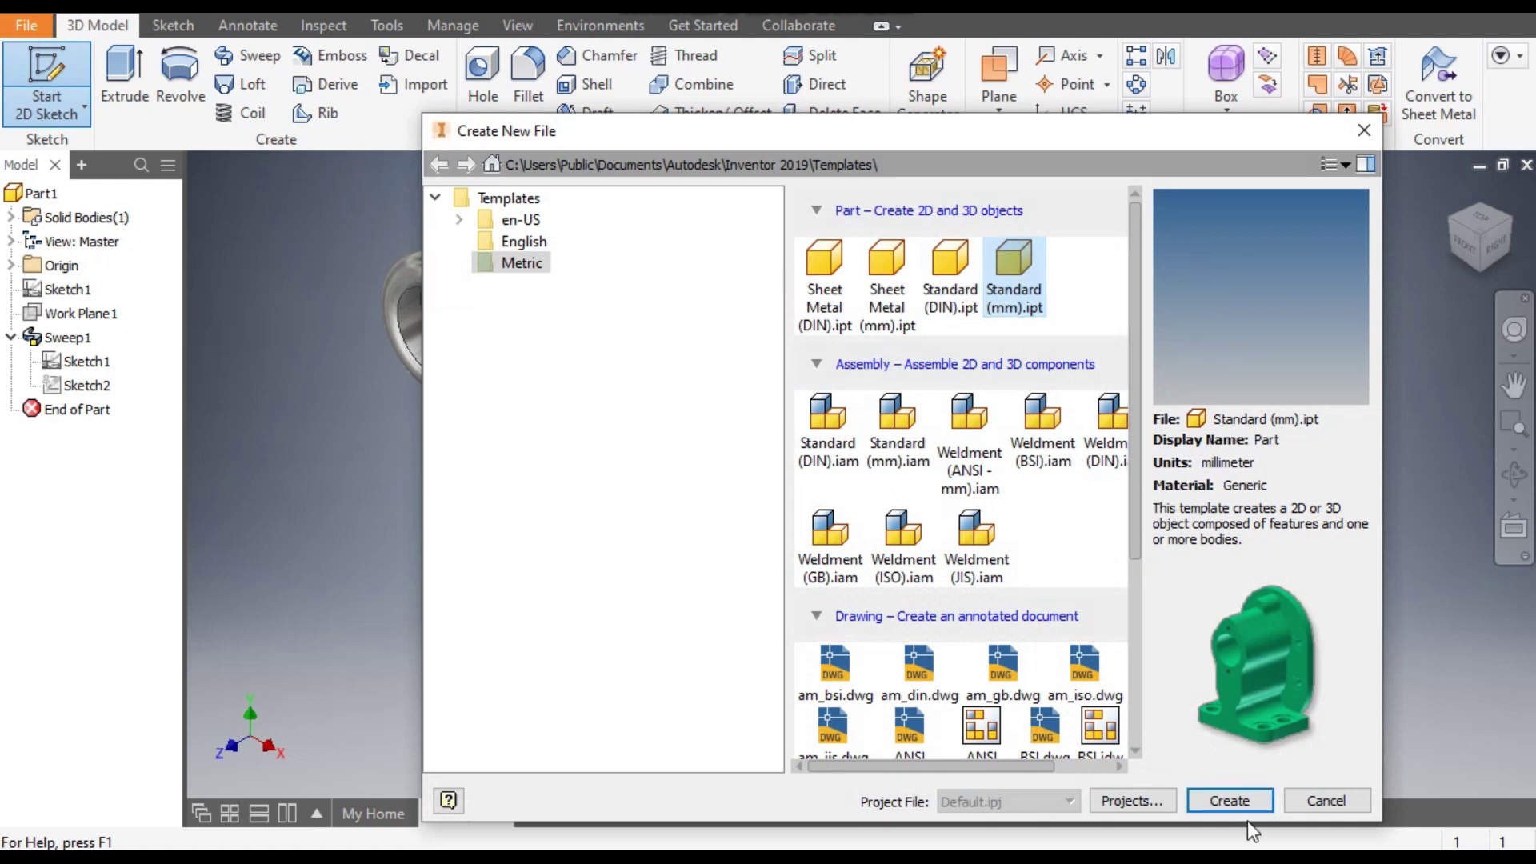
pyautogui.click(1227, 800)
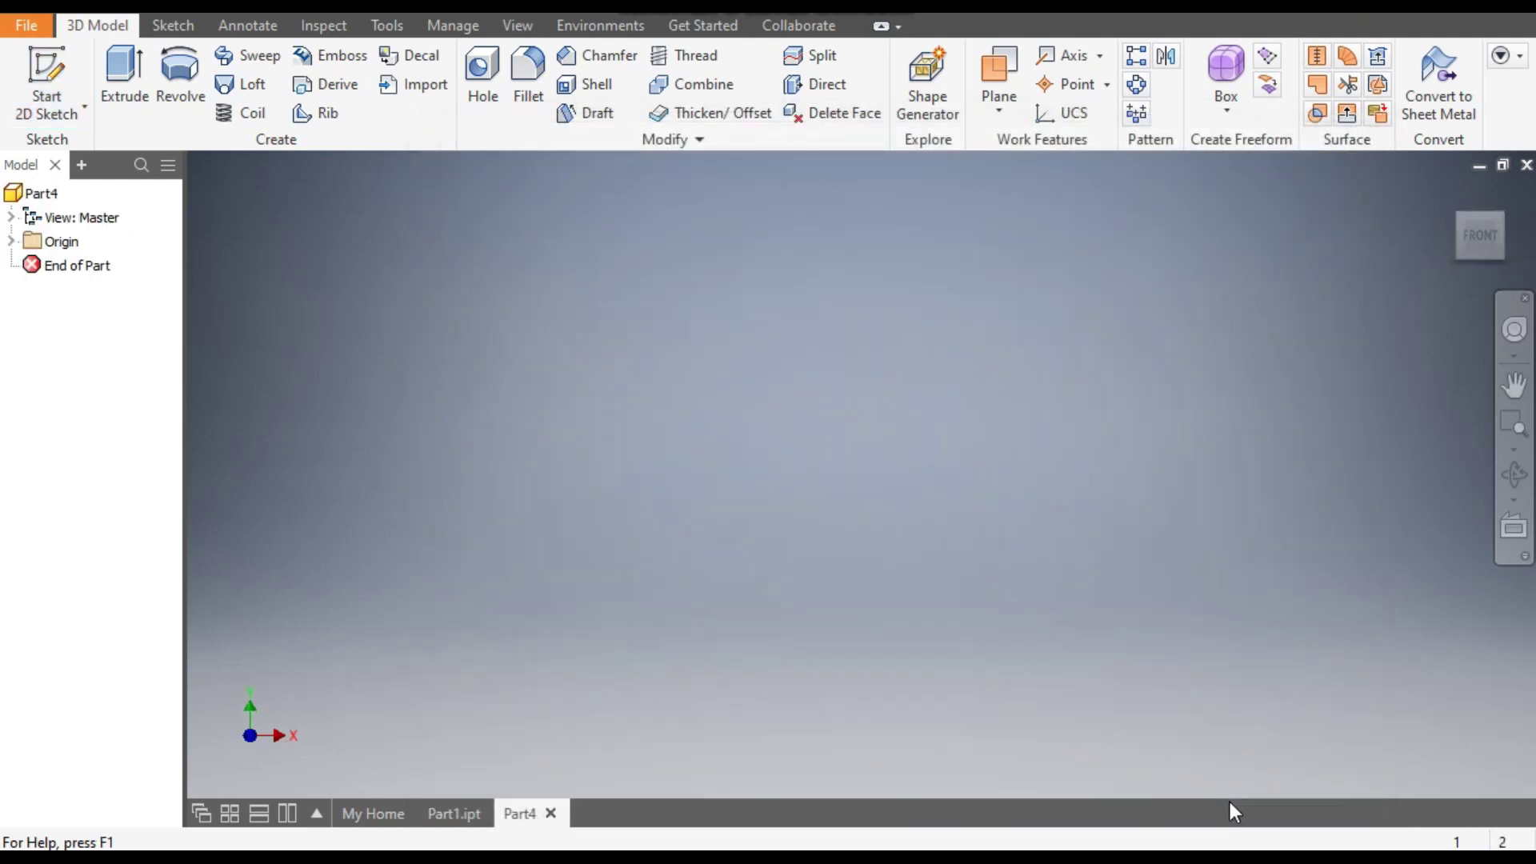
pyautogui.click(64, 77)
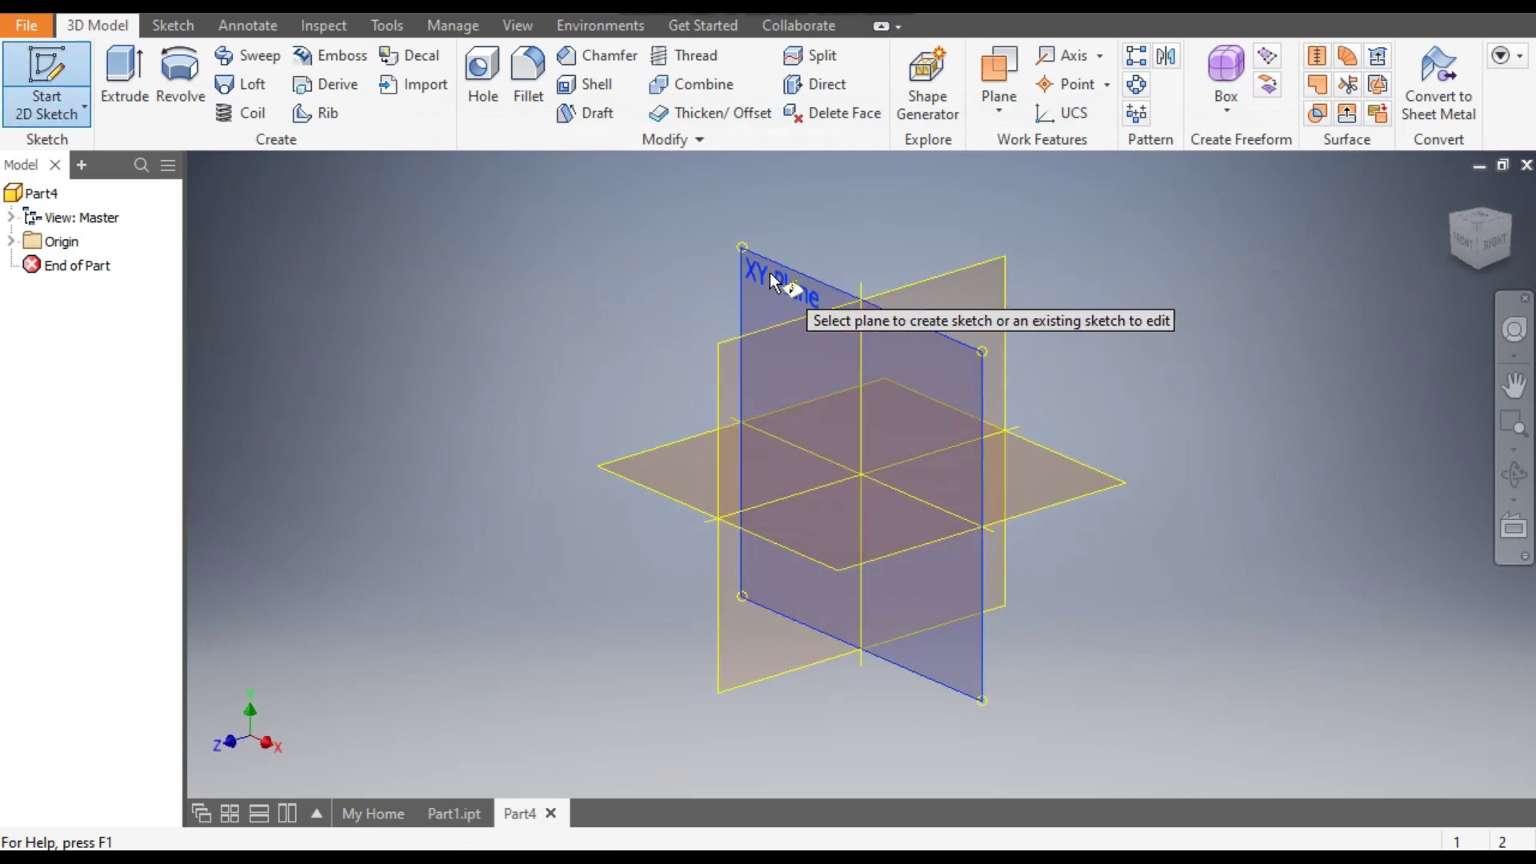
pyautogui.click(768, 264)
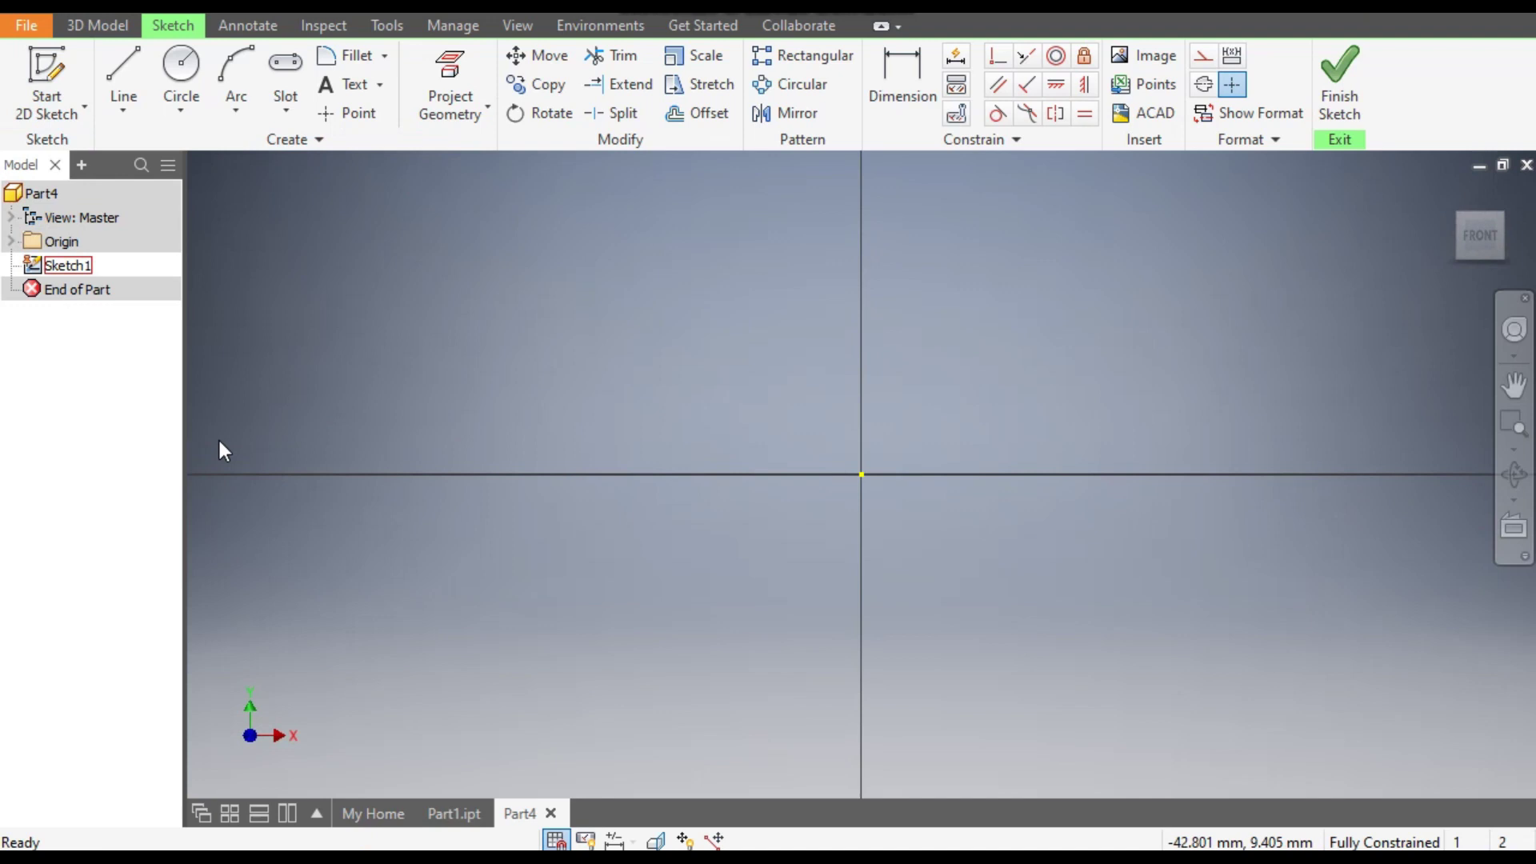
# - Draw a center-point arc about the origin, about 9 mm in radius and spanning about 202 degrees, open towards positive X
pyautogui.click(244, 111)
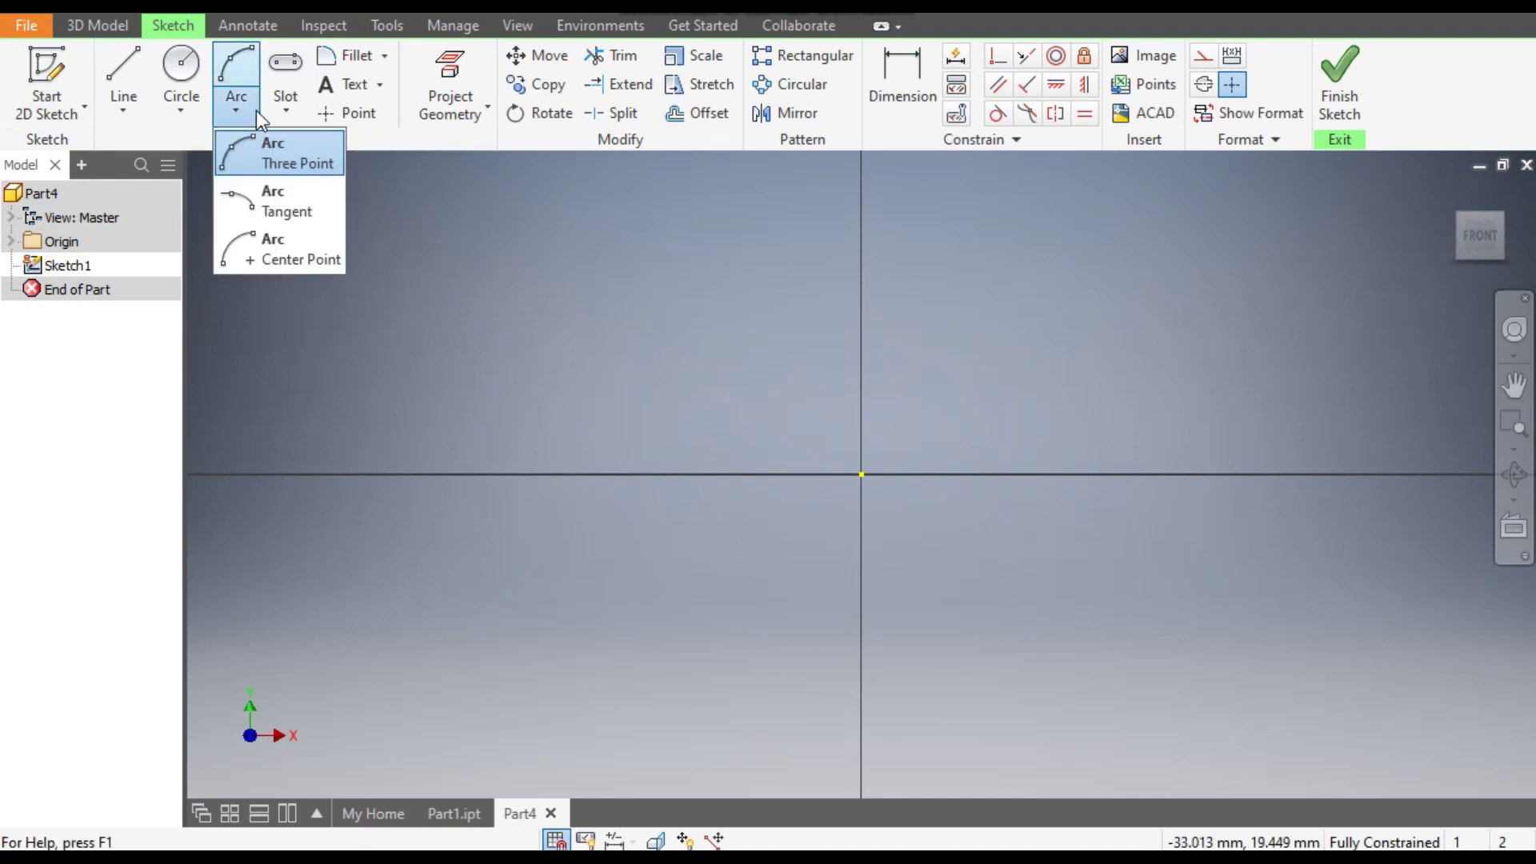
pyautogui.click(304, 248)
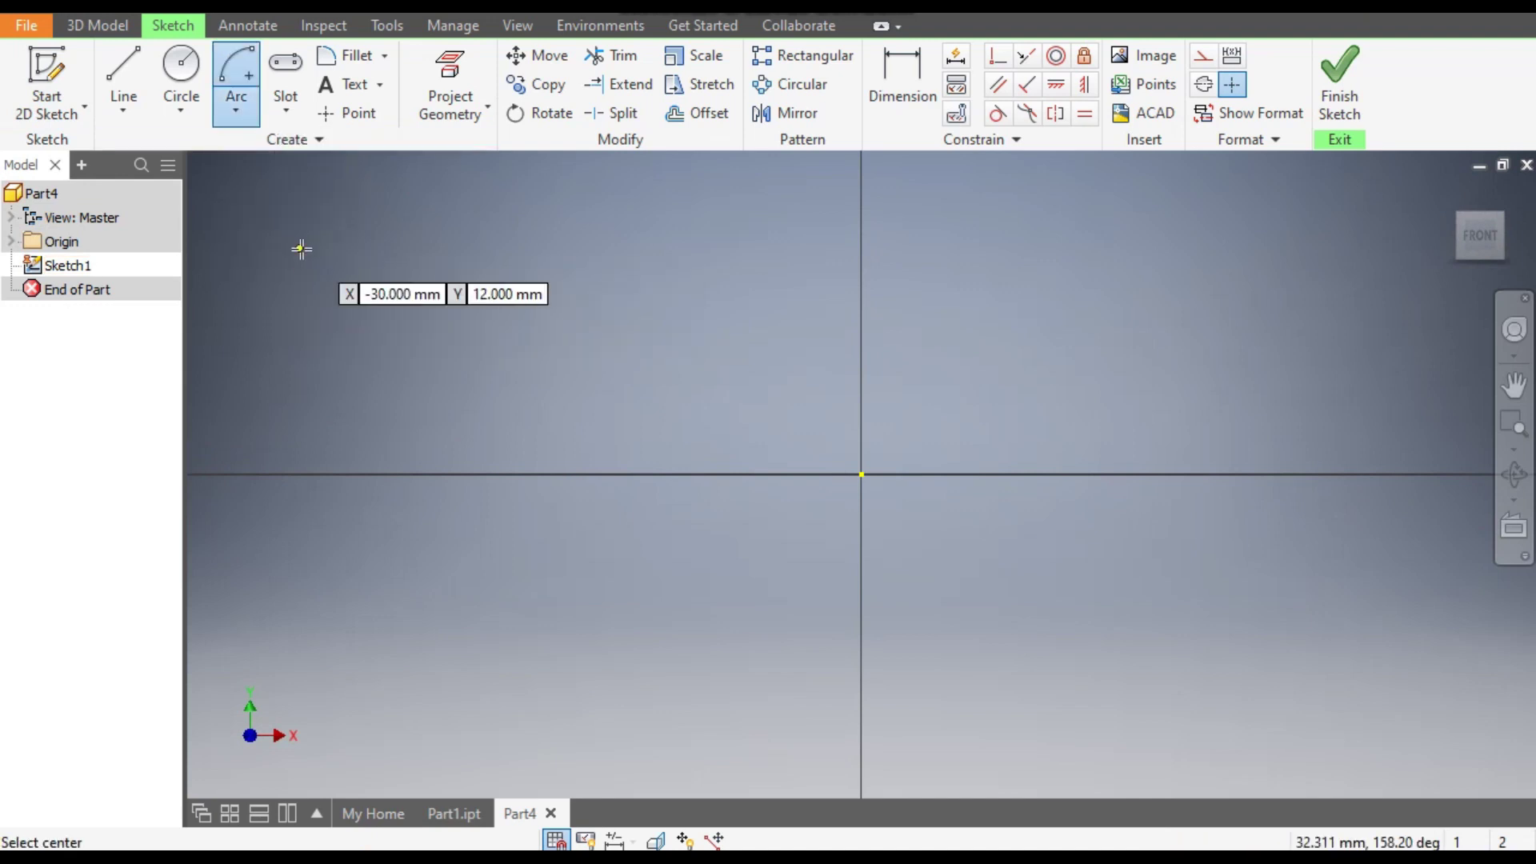
pyautogui.click(862, 474)
pyautogui.click(880, 643)
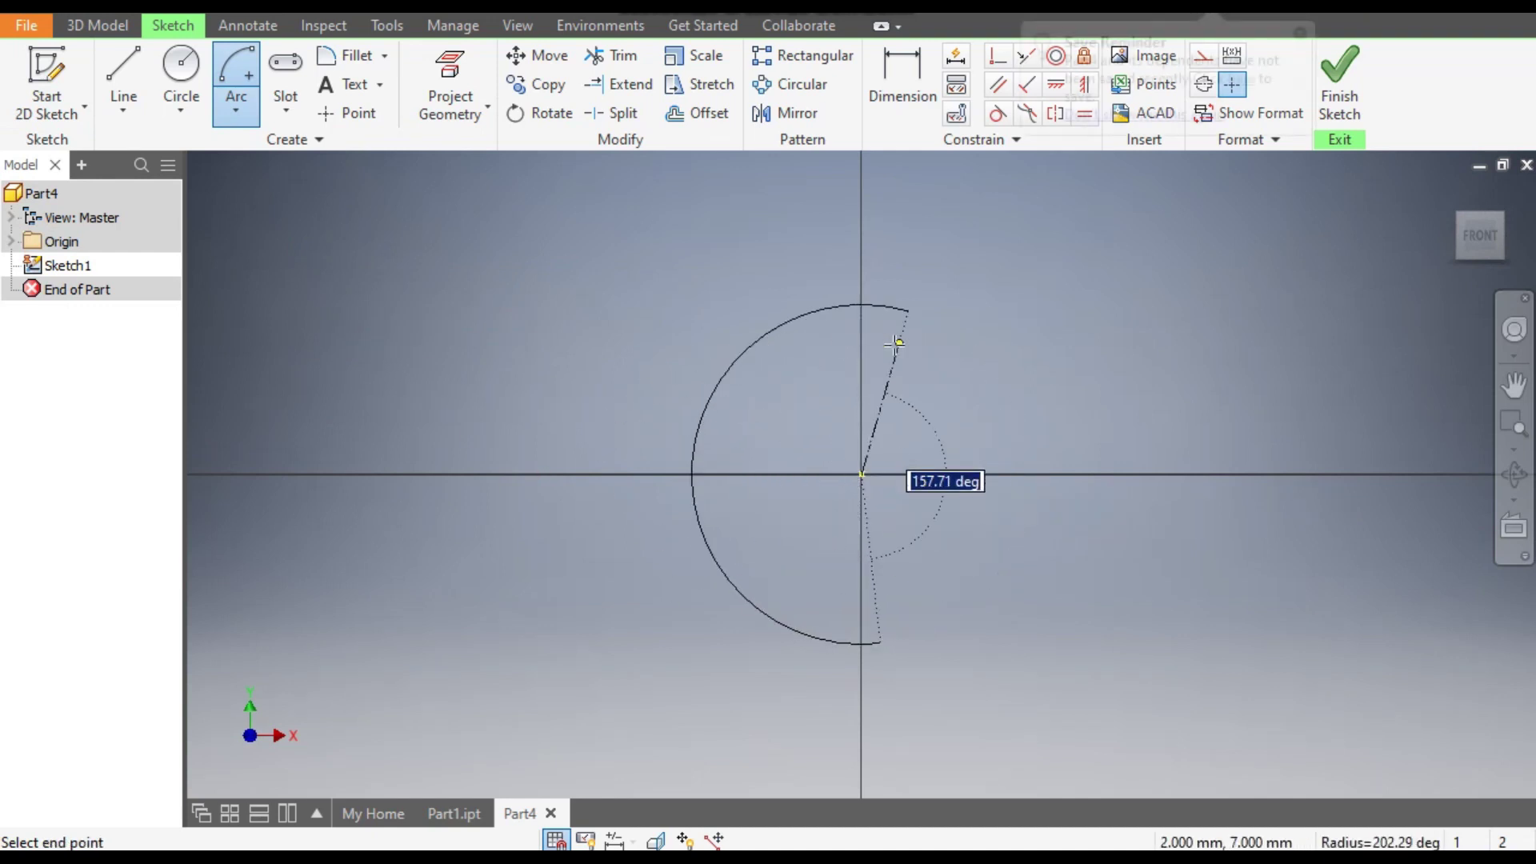
pyautogui.click(894, 345)
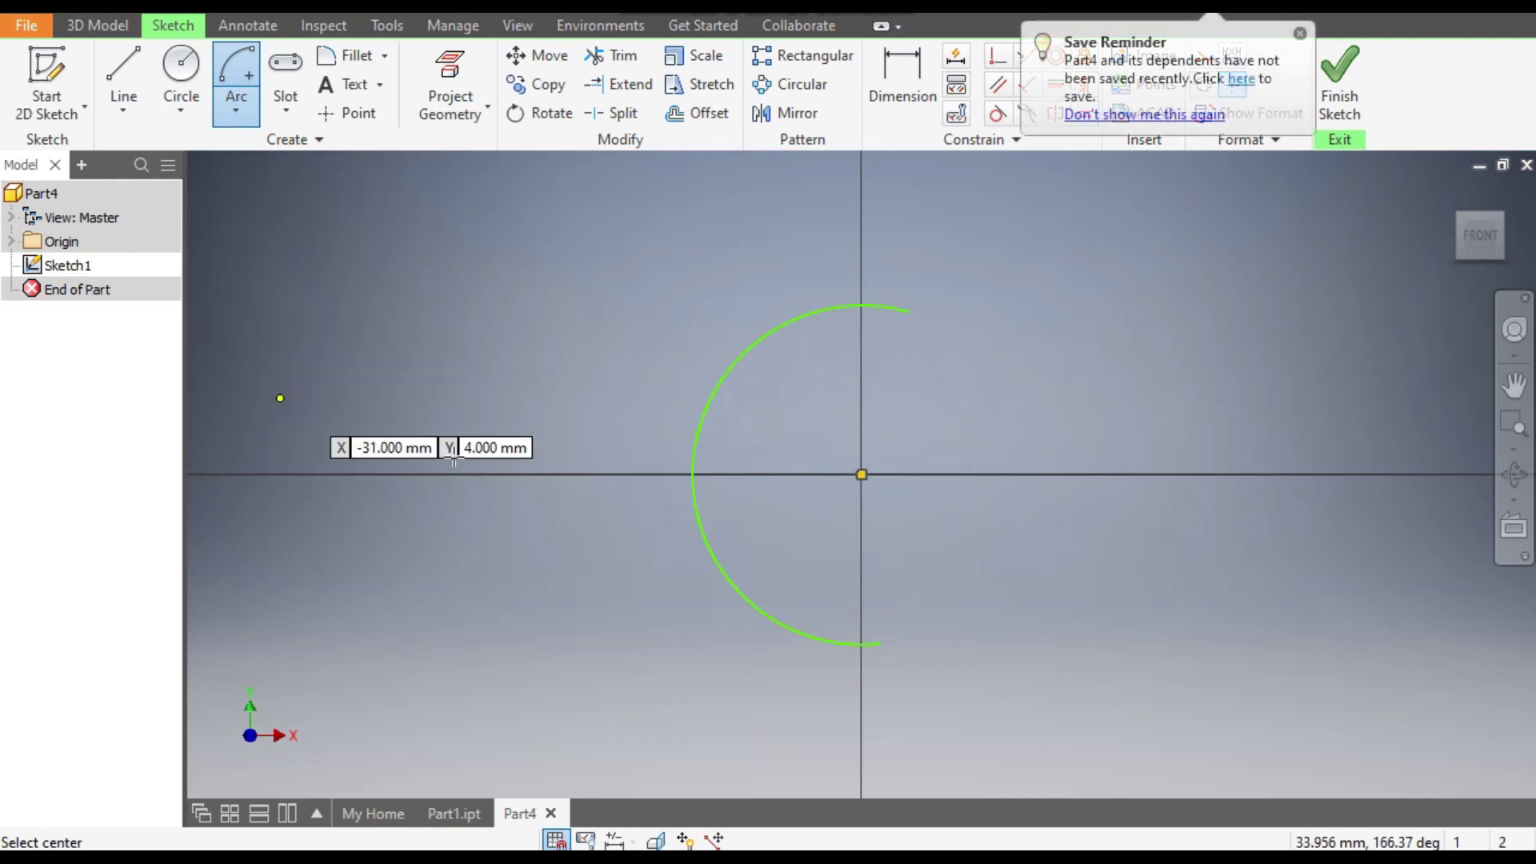
# - Dimension the arc's radius and set it to 5 mm
pyautogui.click(896, 75)
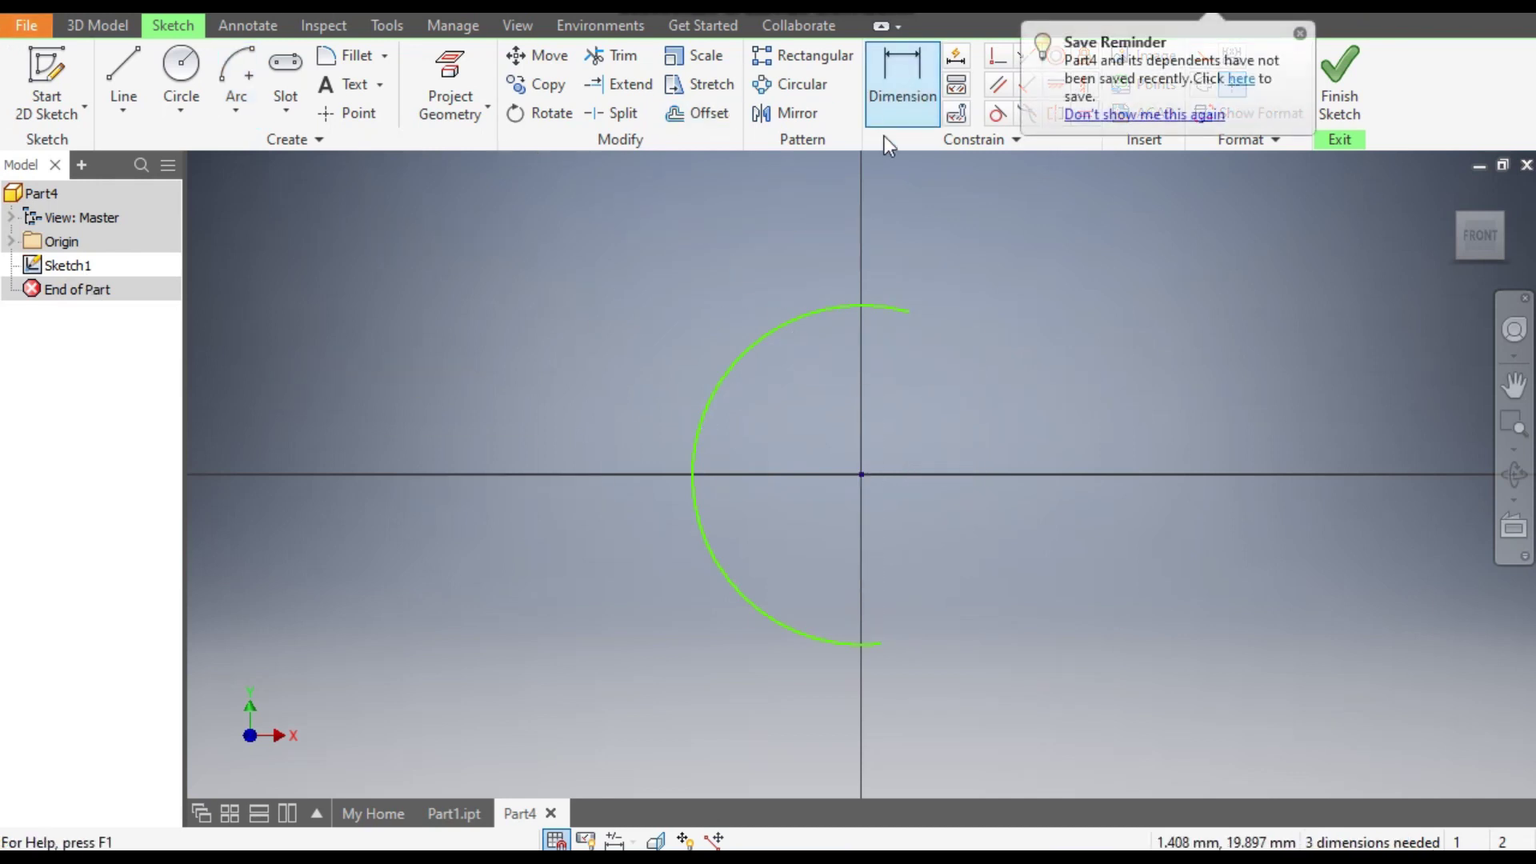
pyautogui.click(798, 323)
pyautogui.click(639, 264)
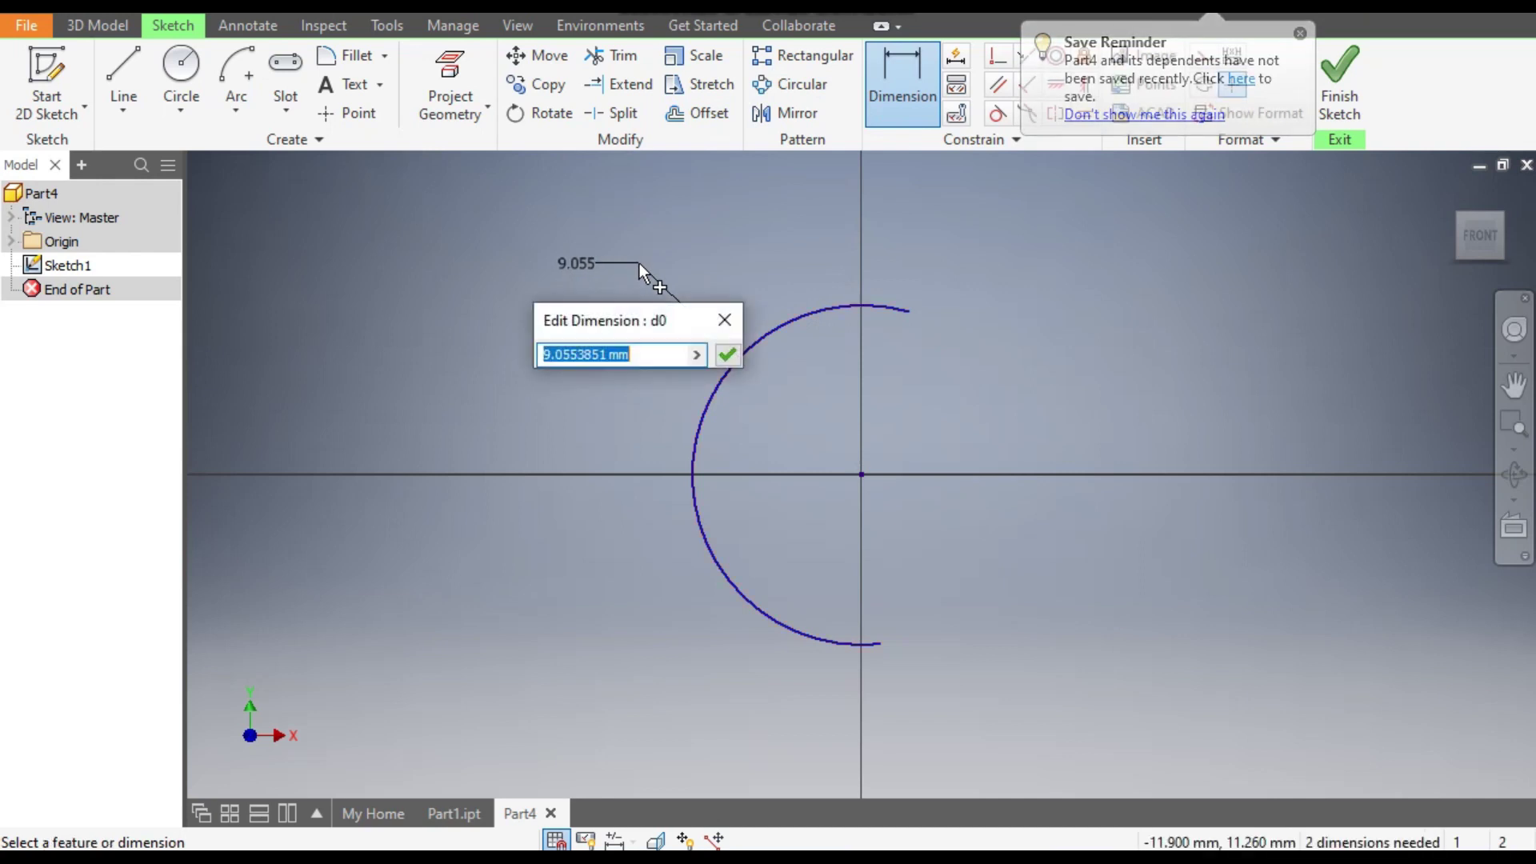
pyautogui.write('5')
pyautogui.press('Return')
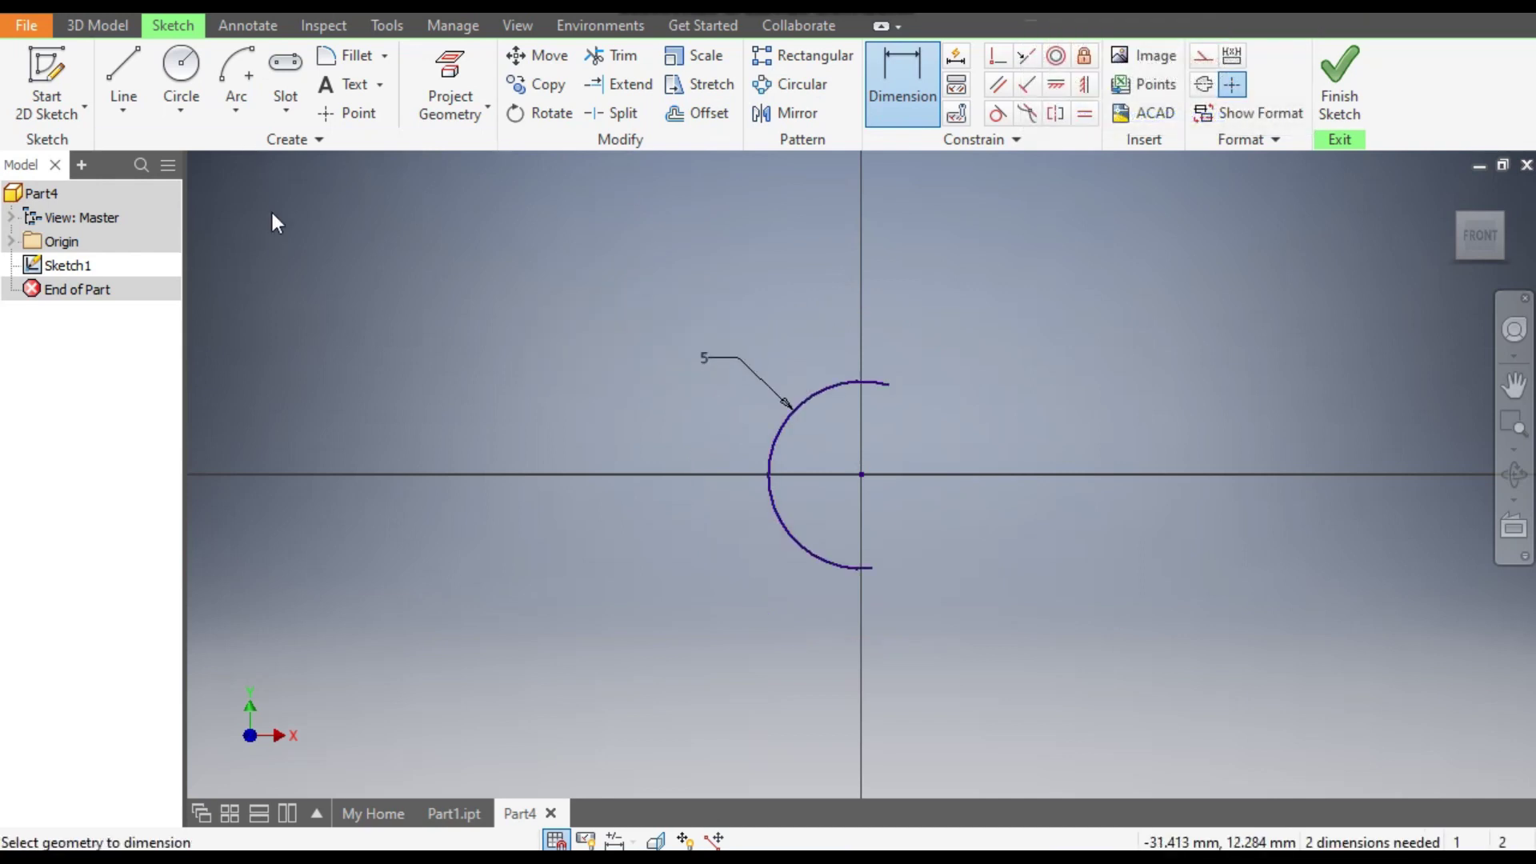
# - Draw a three-point arc of 5 mm radius from the large arc's upper endpoint, curving down towards the horizontal axis
pyautogui.click(237, 117)
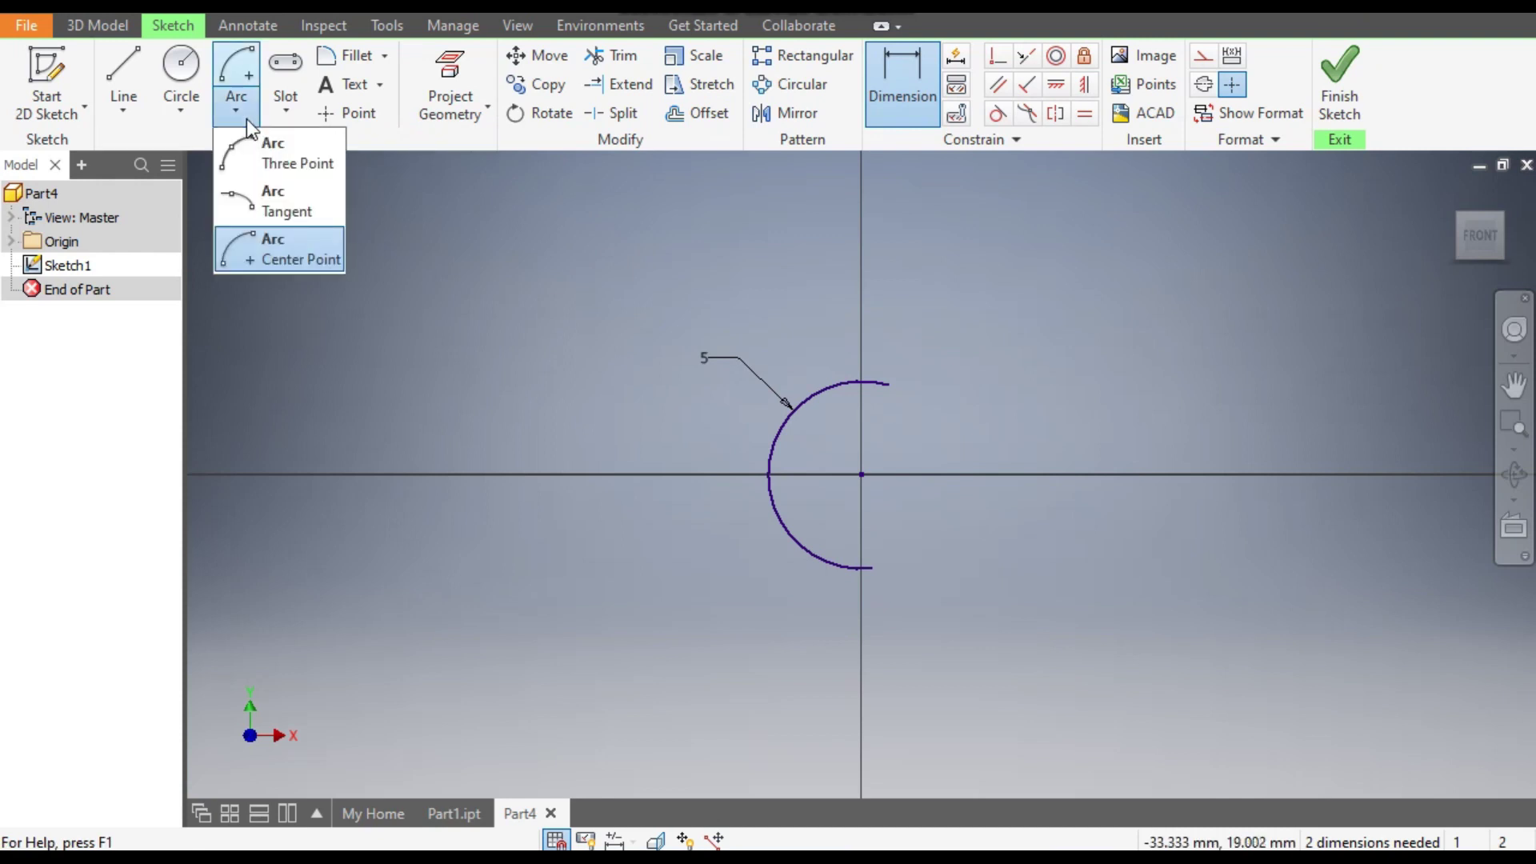
pyautogui.click(290, 154)
pyautogui.click(888, 383)
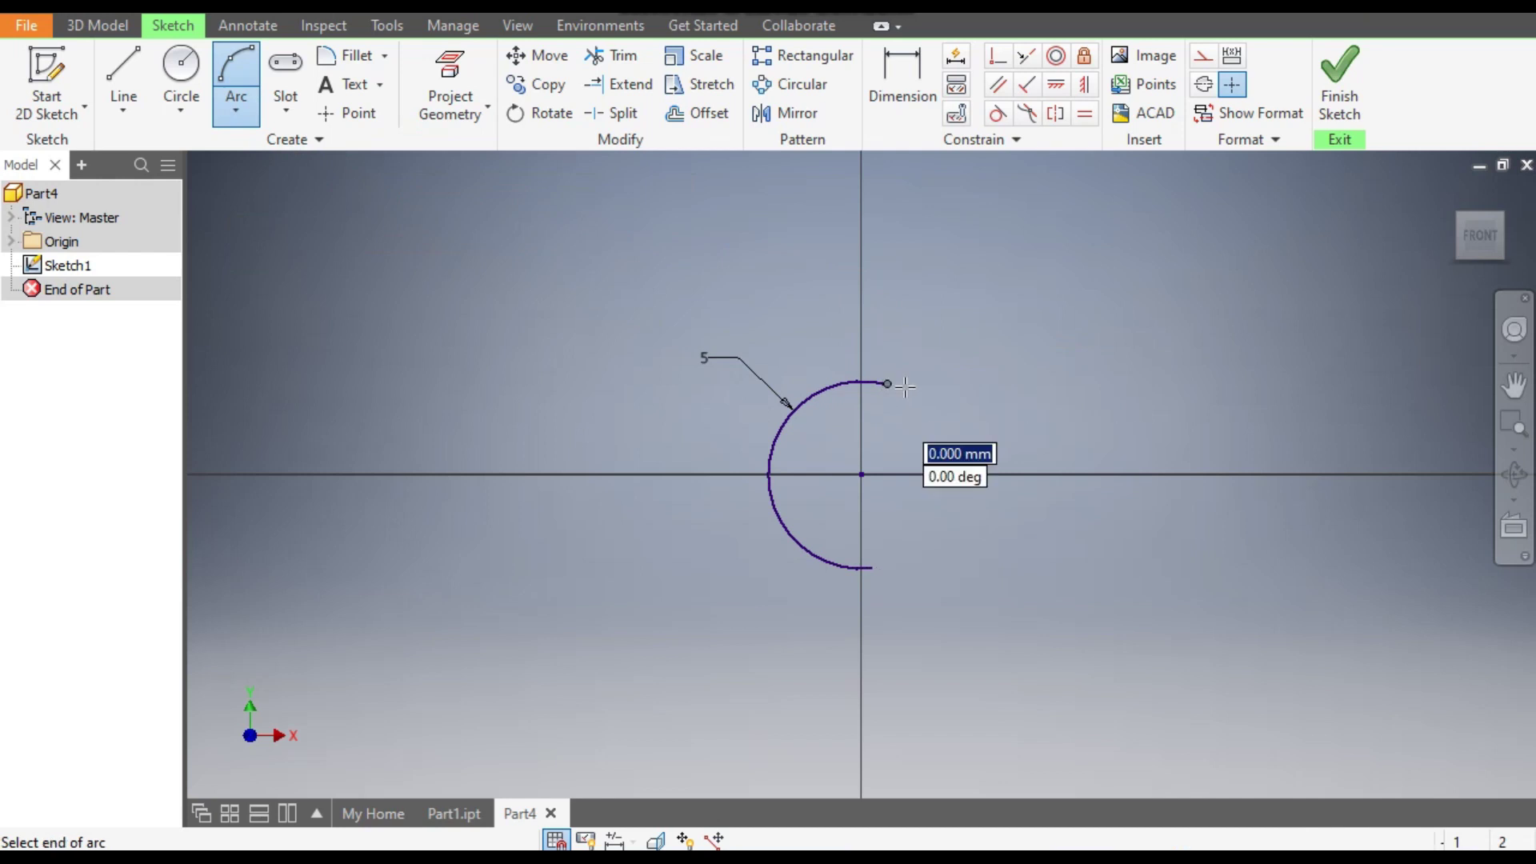
pyautogui.click(1028, 437)
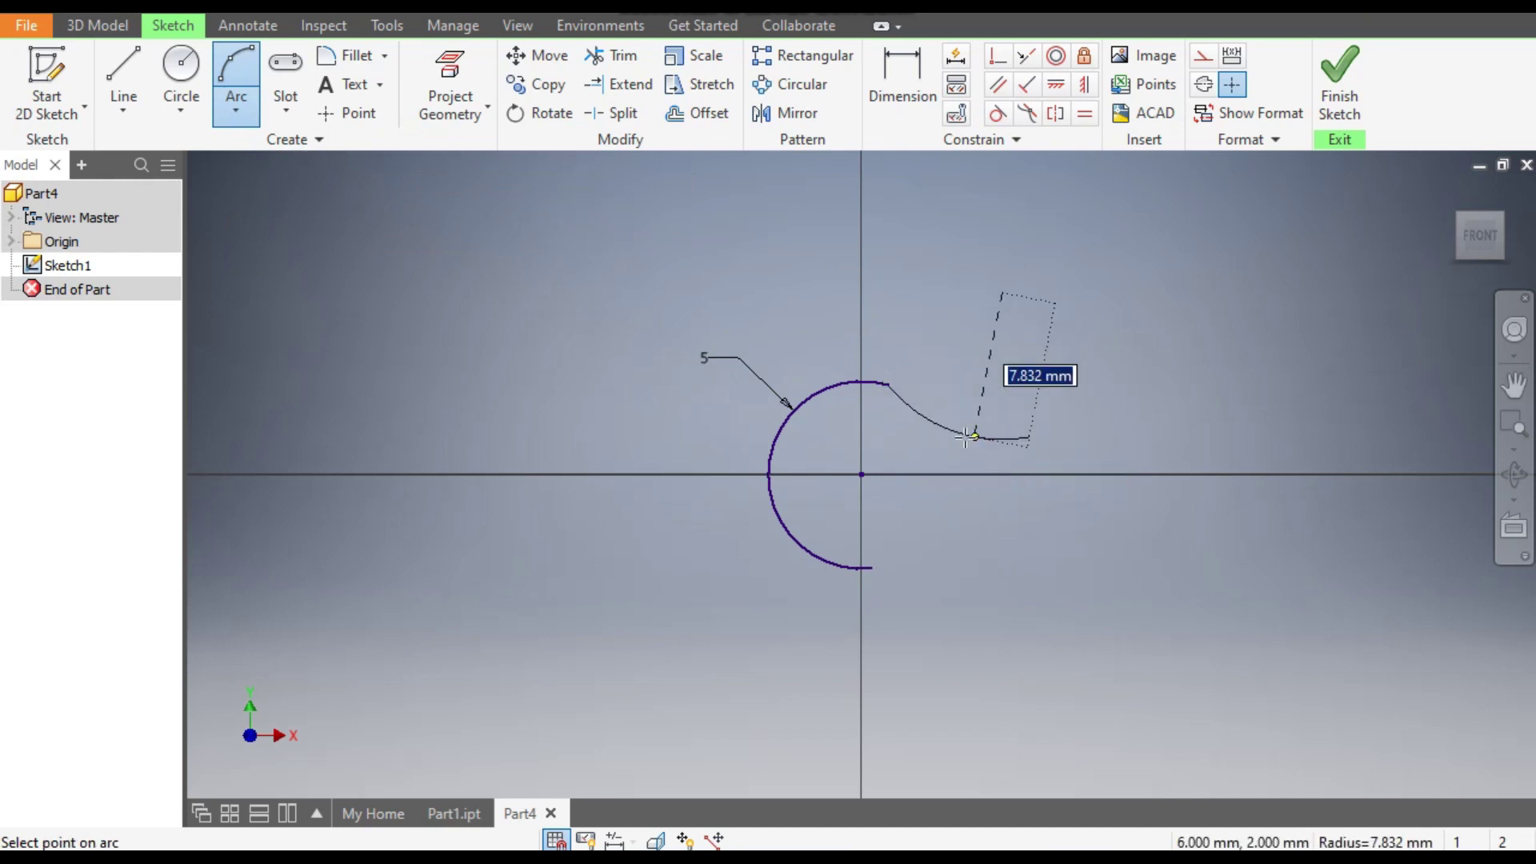
pyautogui.write('5')
pyautogui.press('Return')
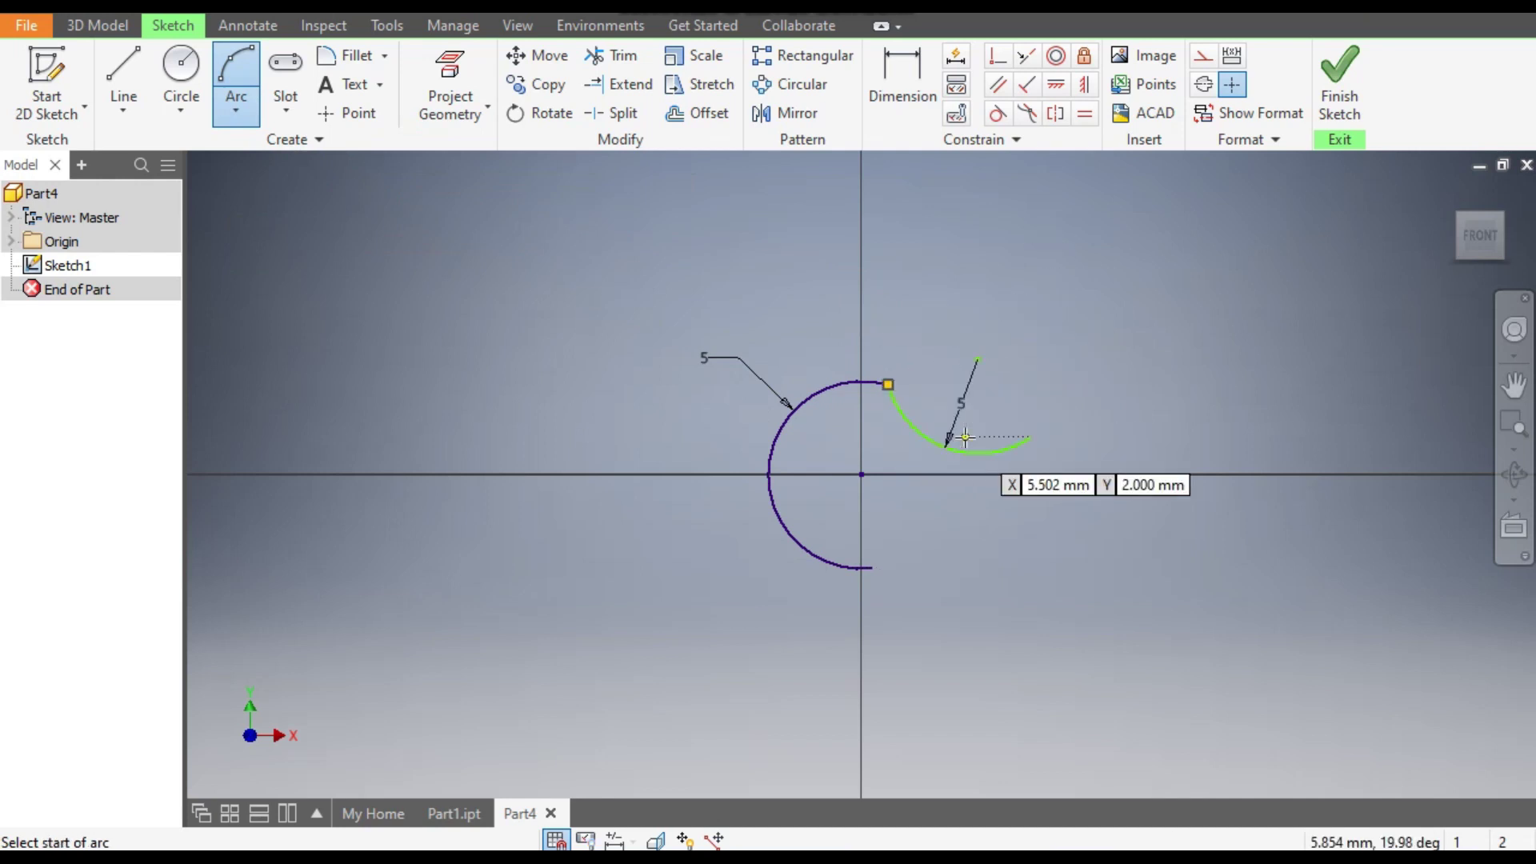
pyautogui.press('Escape')
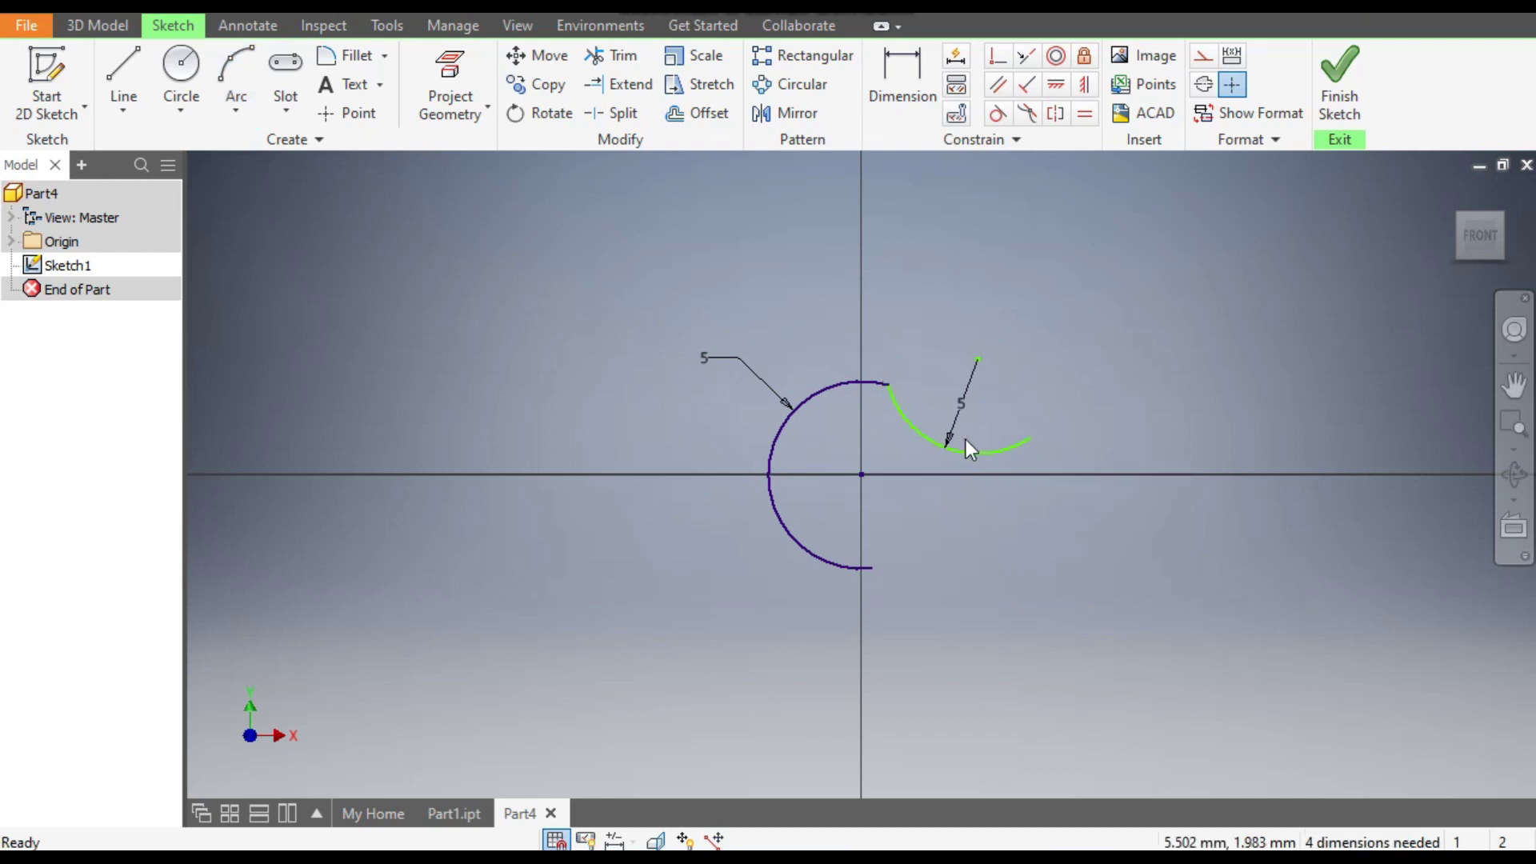
# - Draw a 125 mm horizontal construction line from the origin along the positive X axis
pyautogui.scroll(-4, 368, 418)
pyautogui.scroll(4, 438, 454)
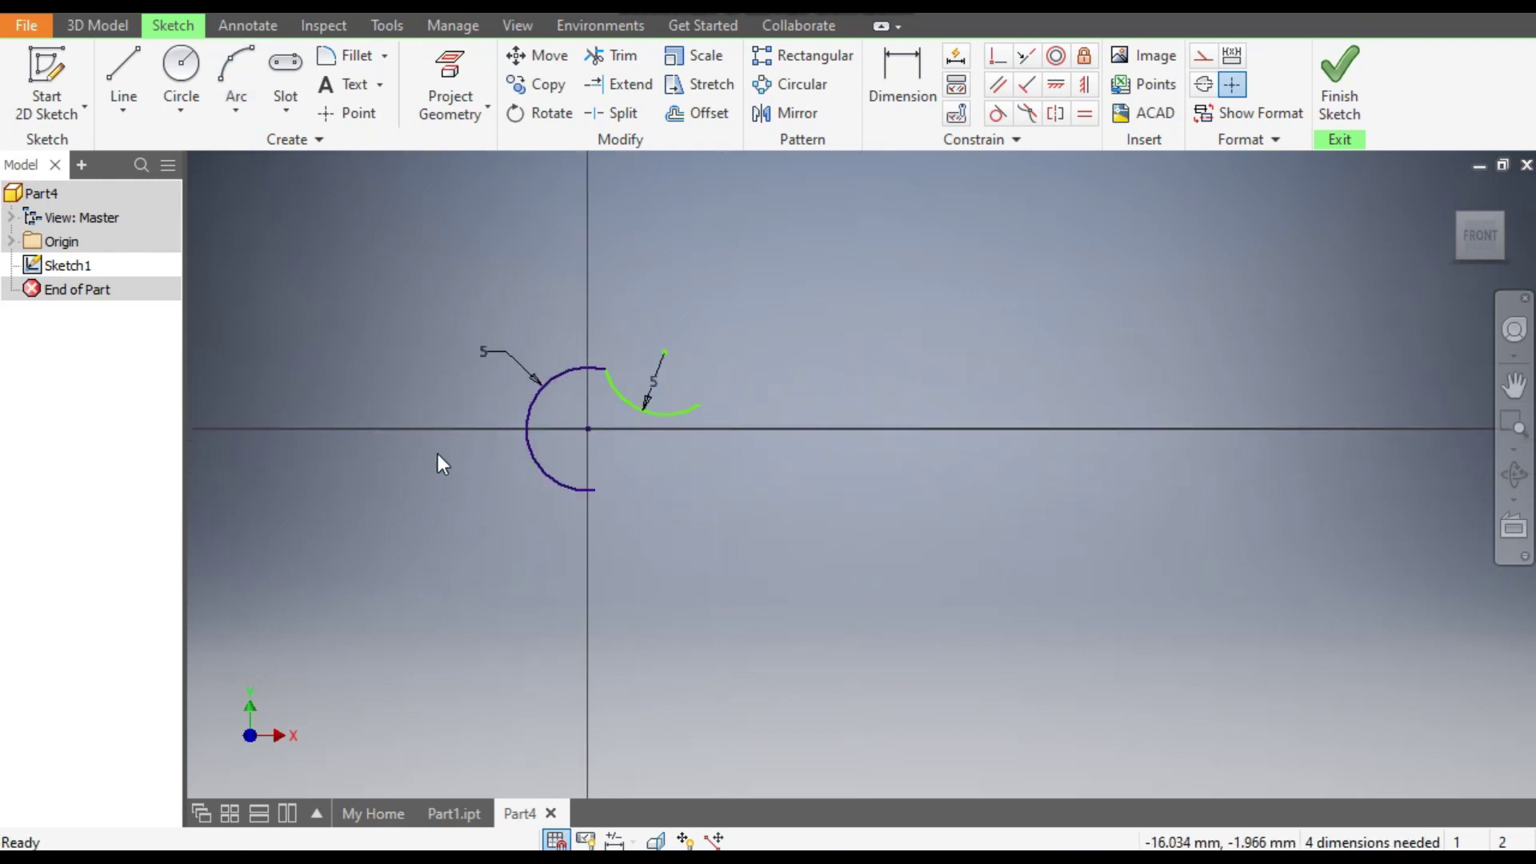
pyautogui.click(124, 76)
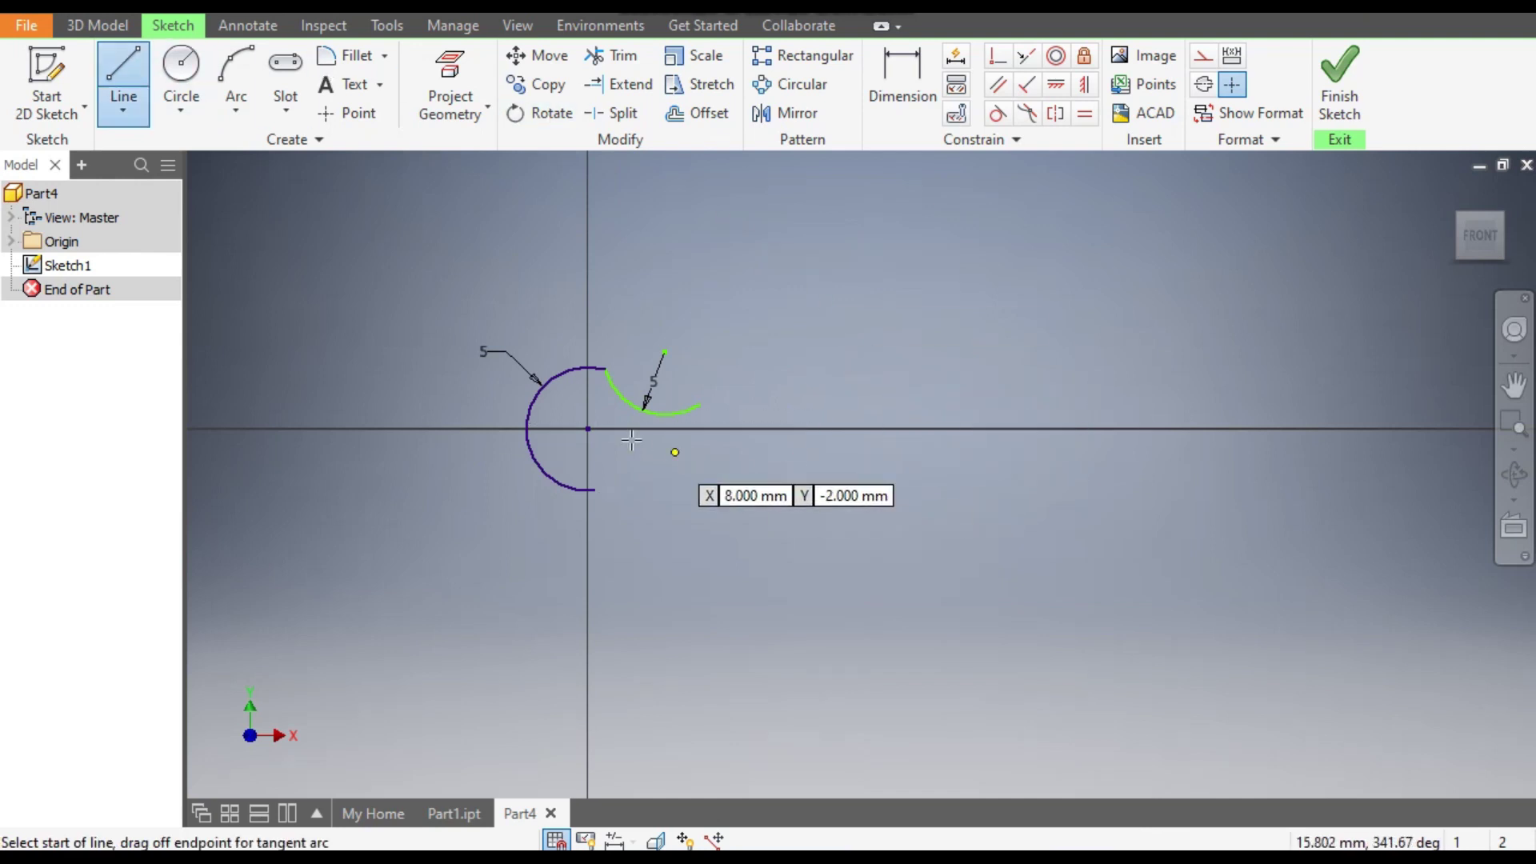
pyautogui.click(1201, 65)
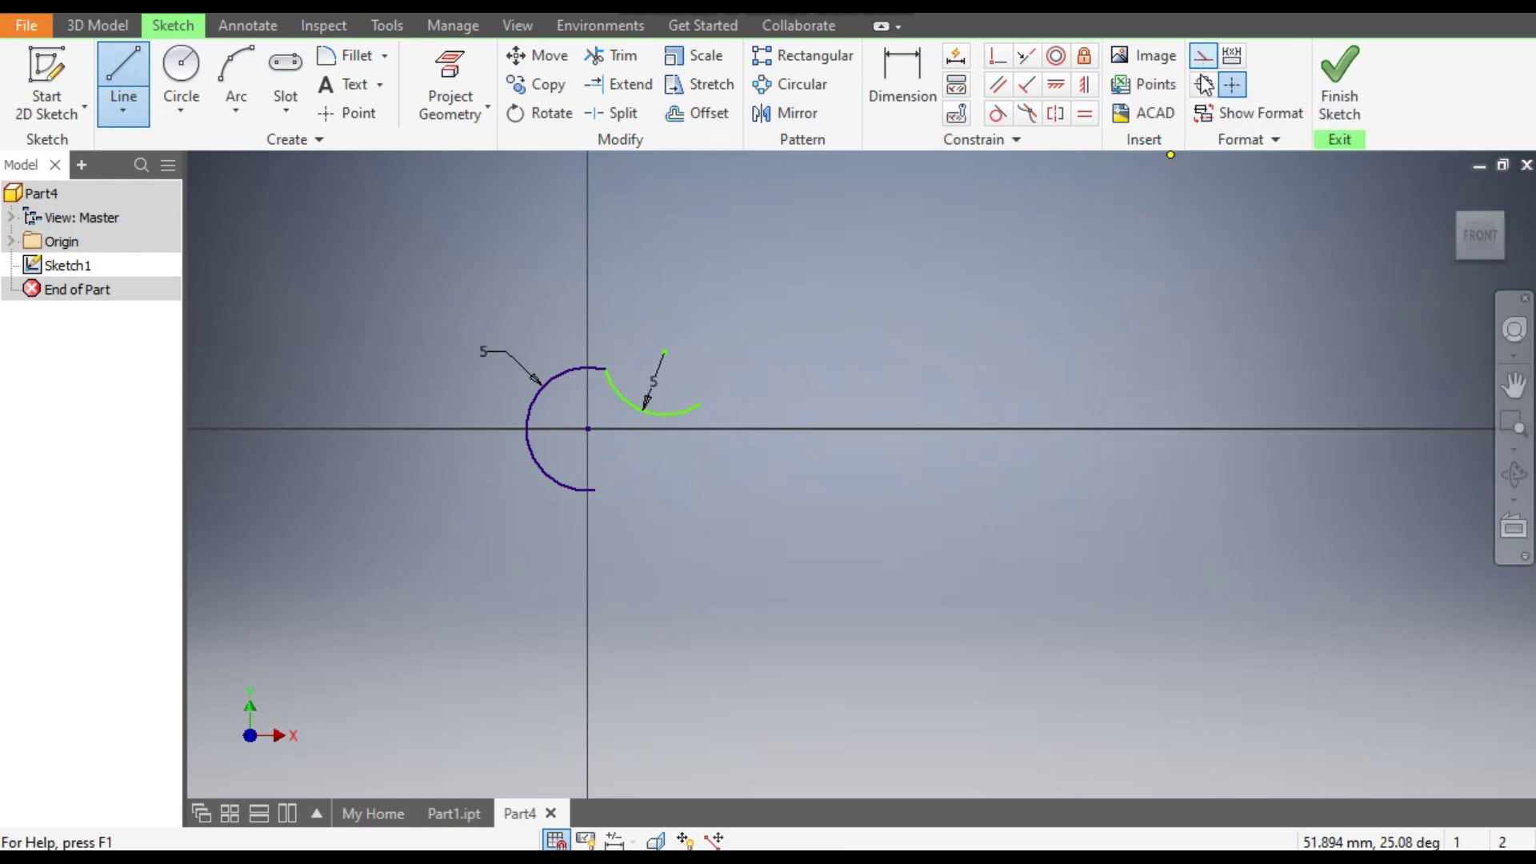
pyautogui.click(586, 428)
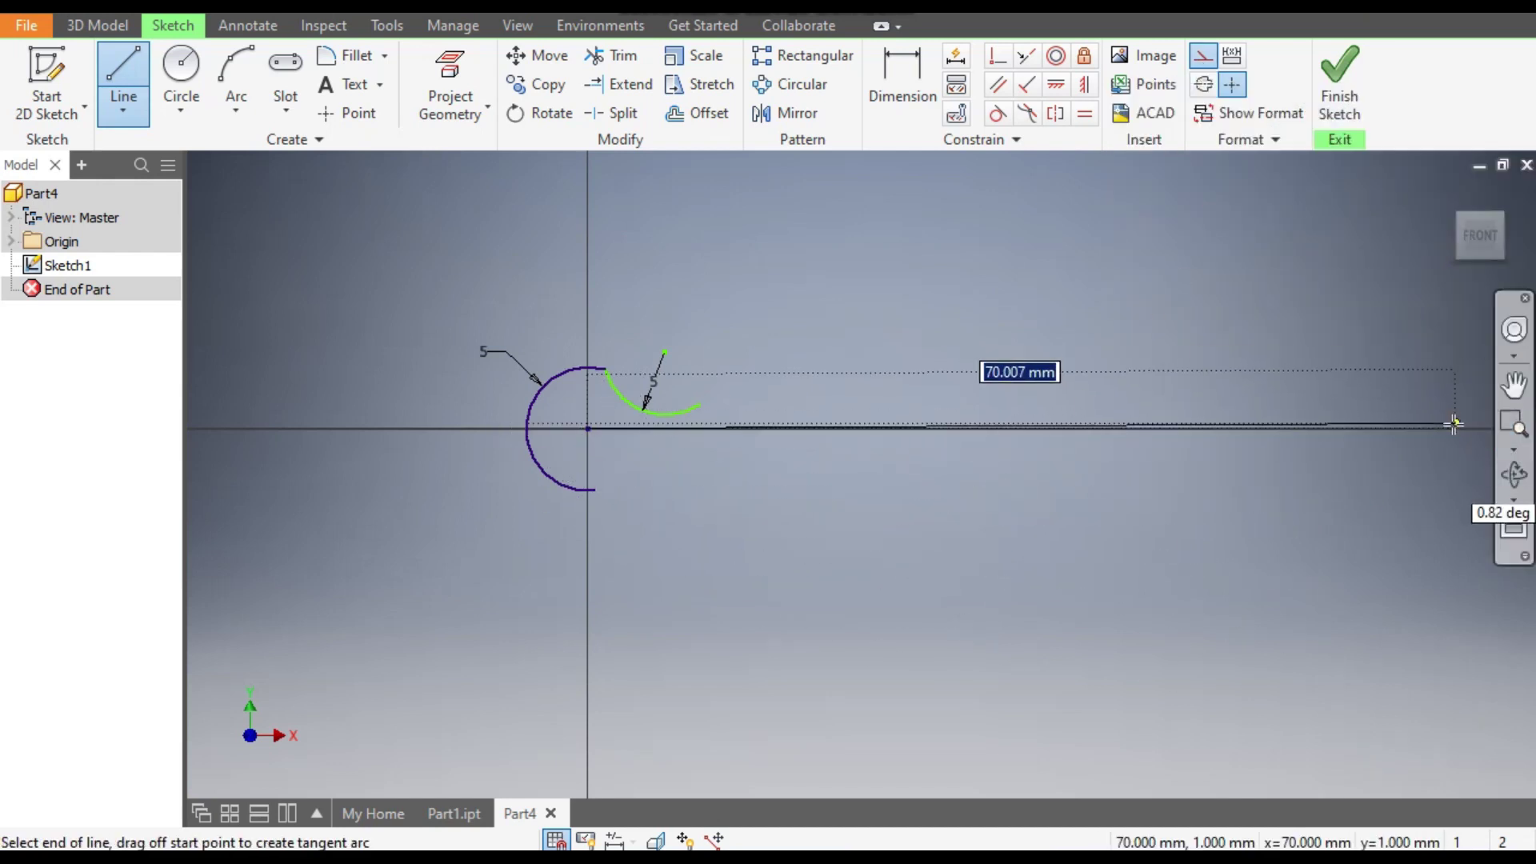
pyautogui.write('125')
pyautogui.press('Return')
pyautogui.press('Escape')
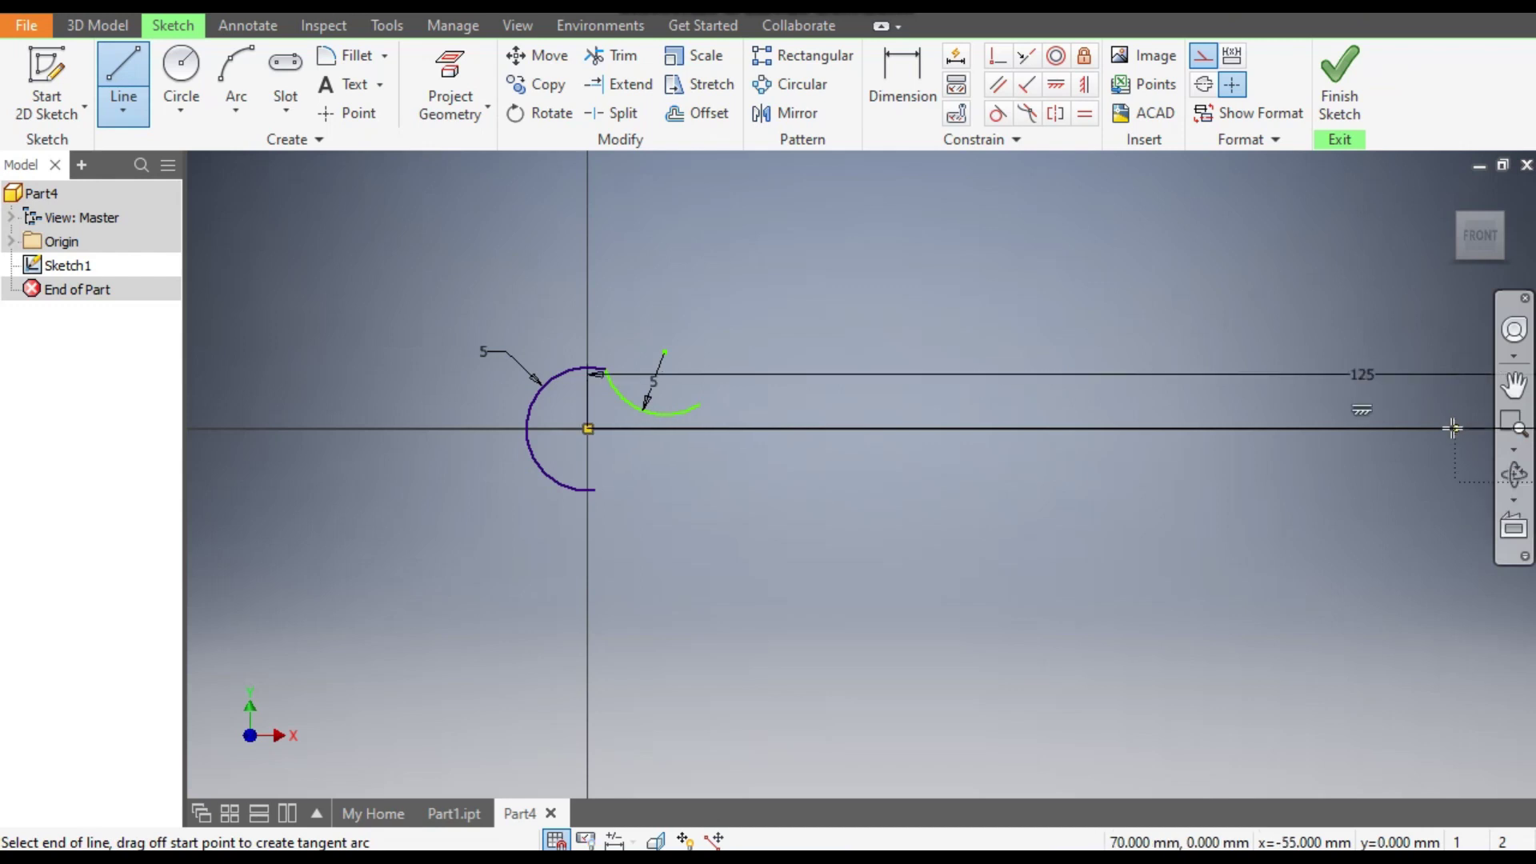
pyautogui.press('Escape')
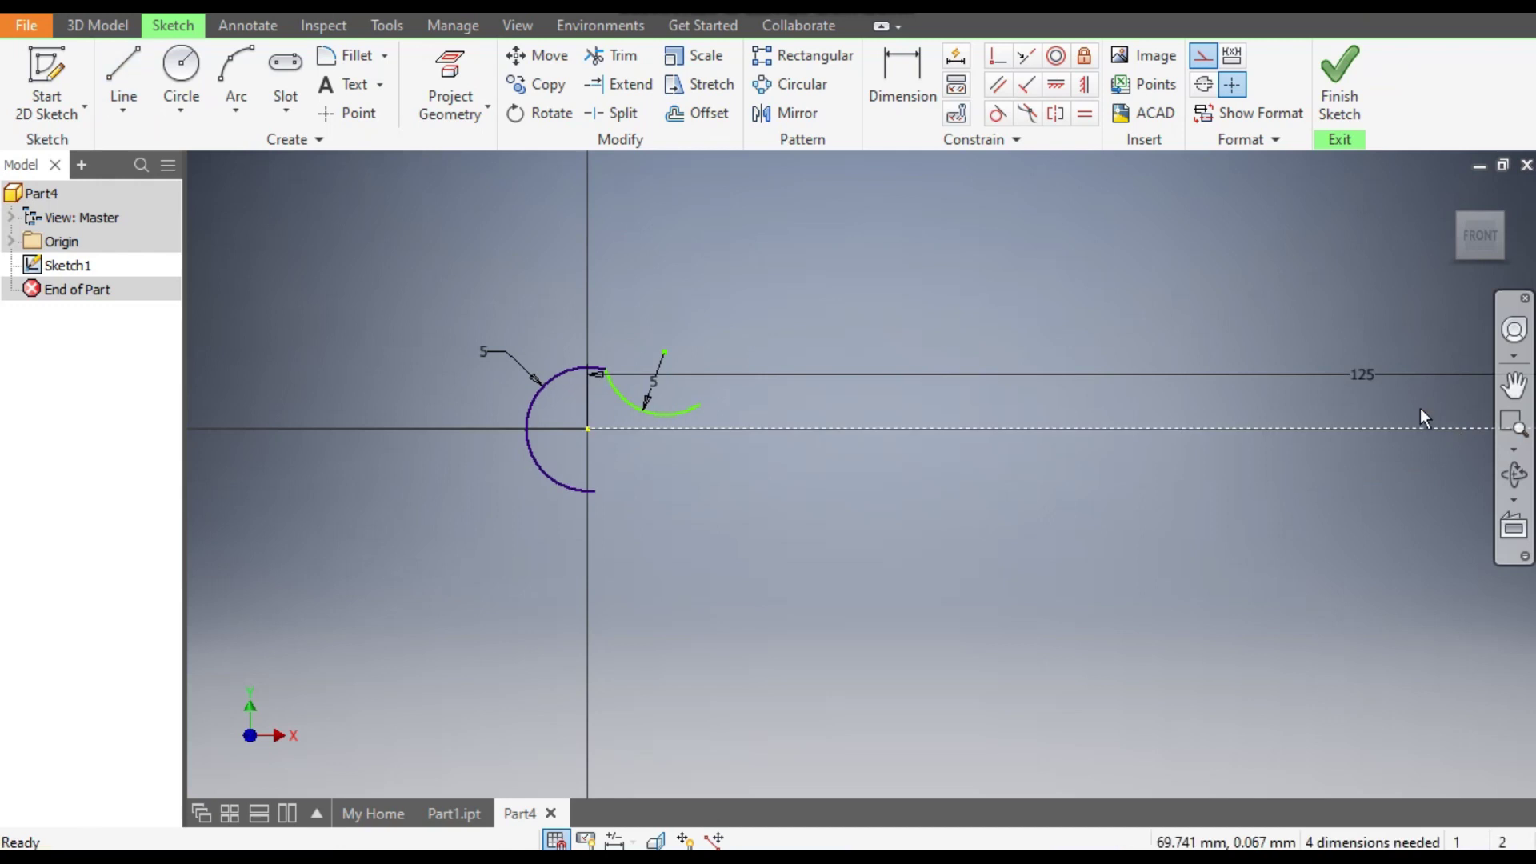
# - With construction format off, draw a 100 mm horizontal line from the free end of the small arc, parallel to the construction line
pyautogui.scroll(-3, 1188, 486)
pyautogui.moveTo(1187, 485); pyautogui.dragTo(680, 483, button='middle')
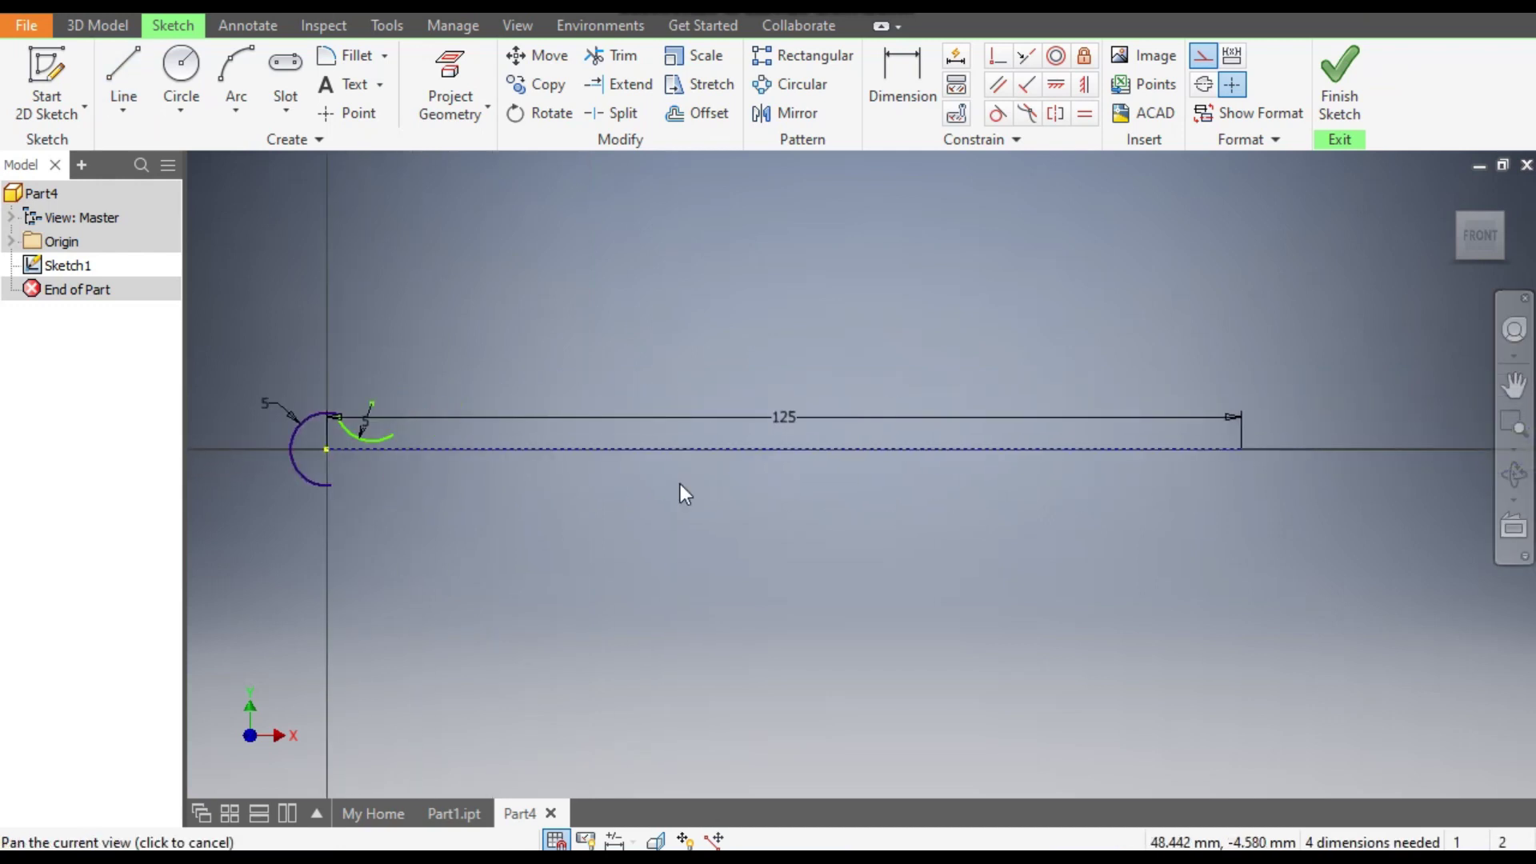
pyautogui.click(788, 448)
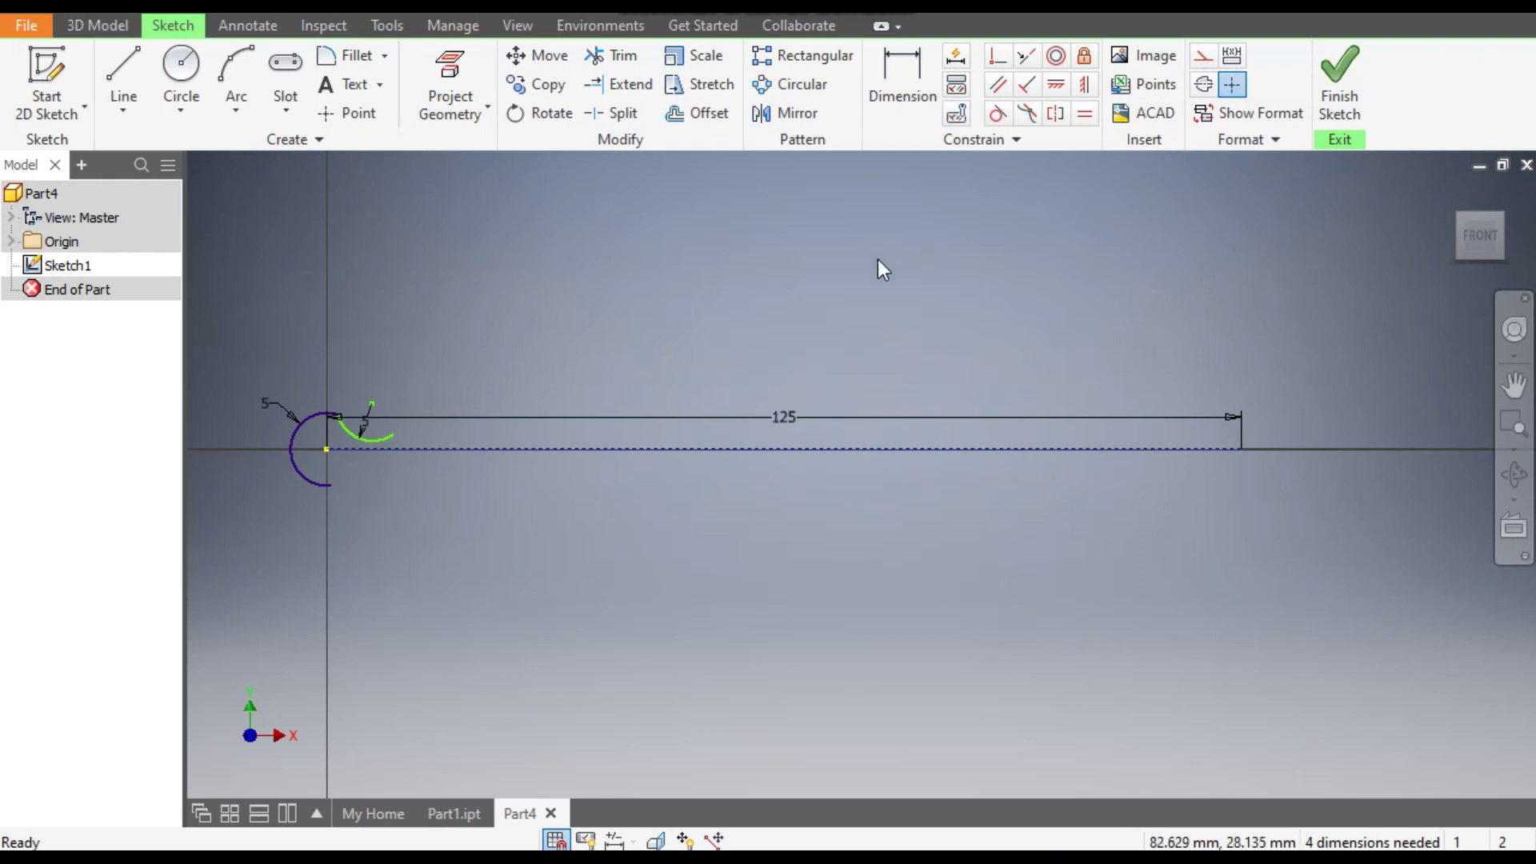
pyautogui.click(116, 61)
pyautogui.click(393, 433)
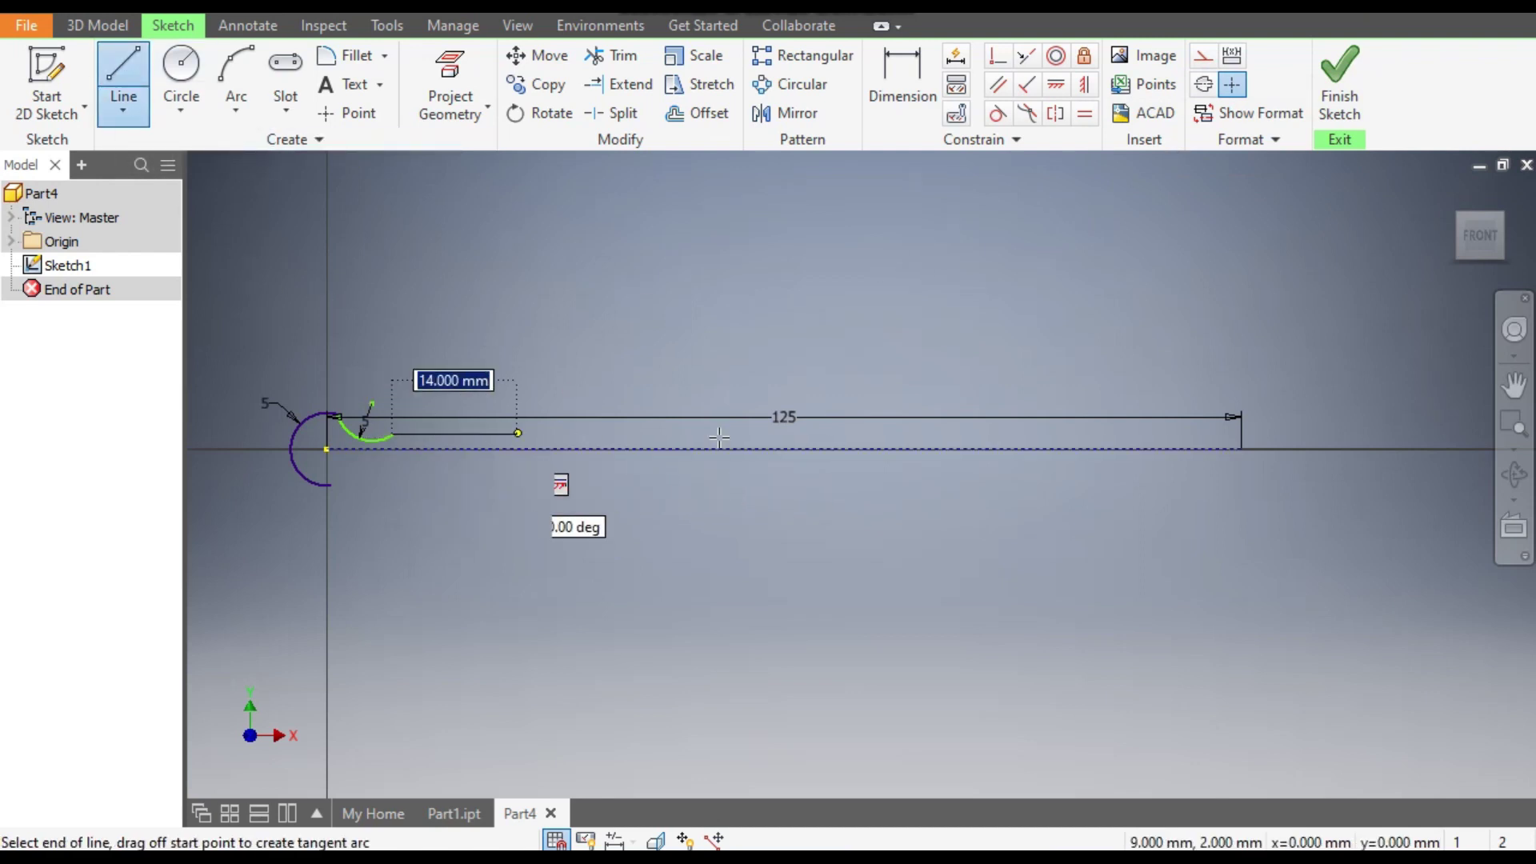
pyautogui.write('100')
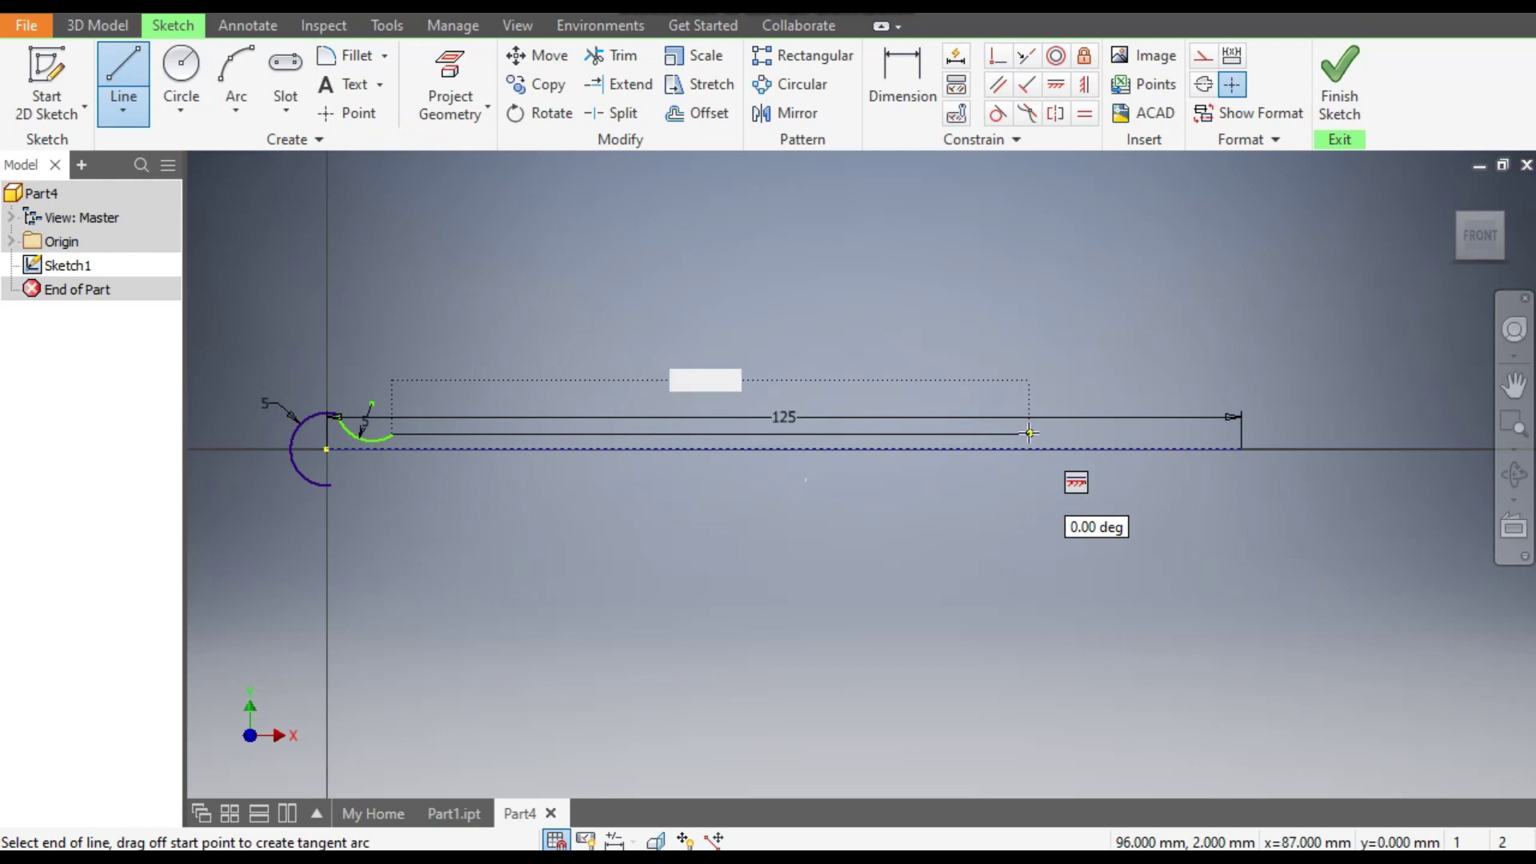
pyautogui.press('Return')
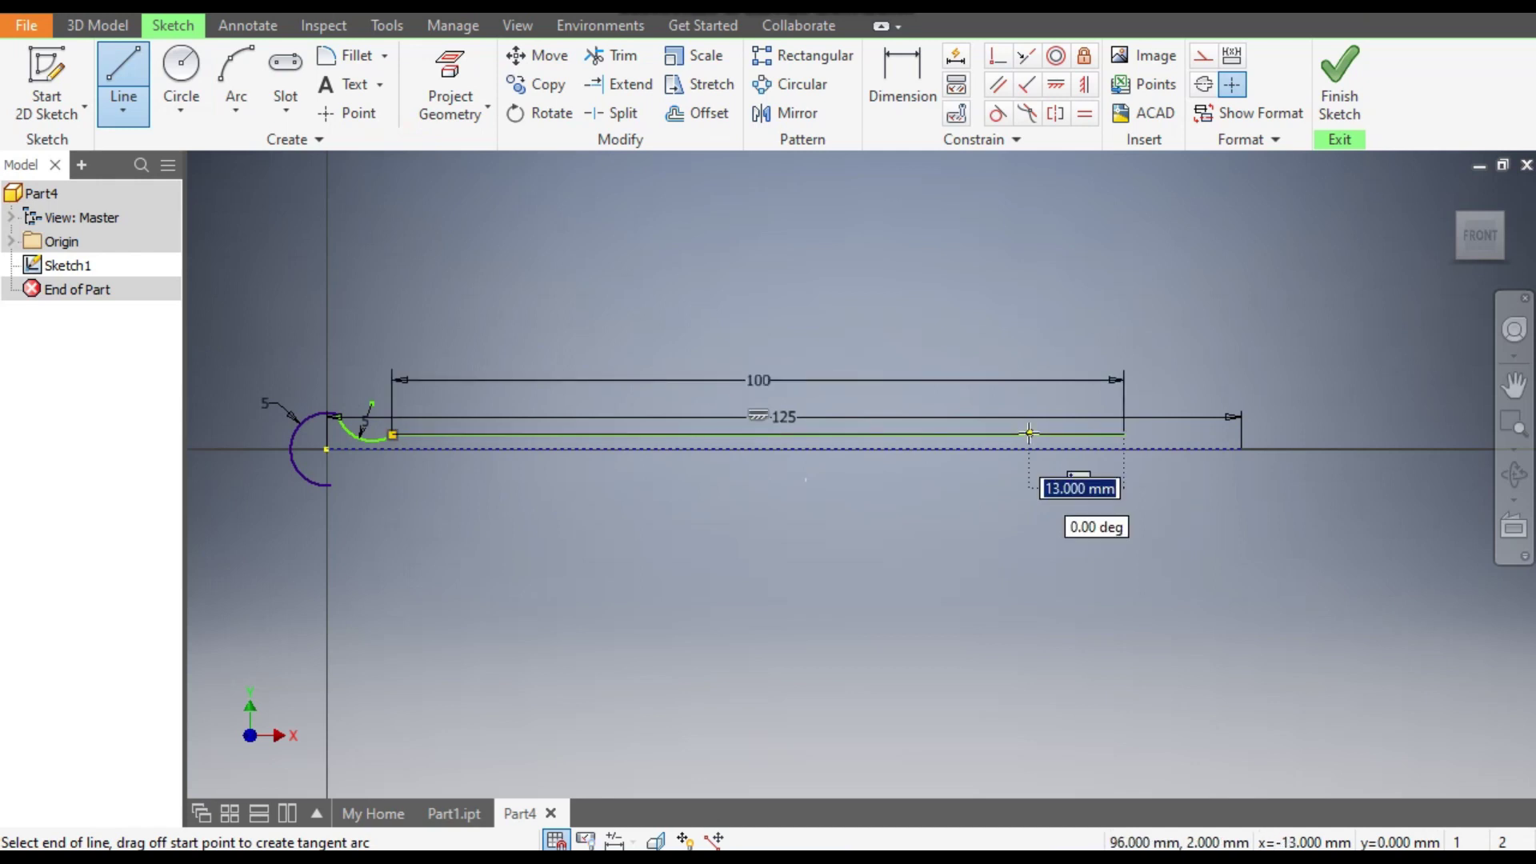
pyautogui.press('Escape')
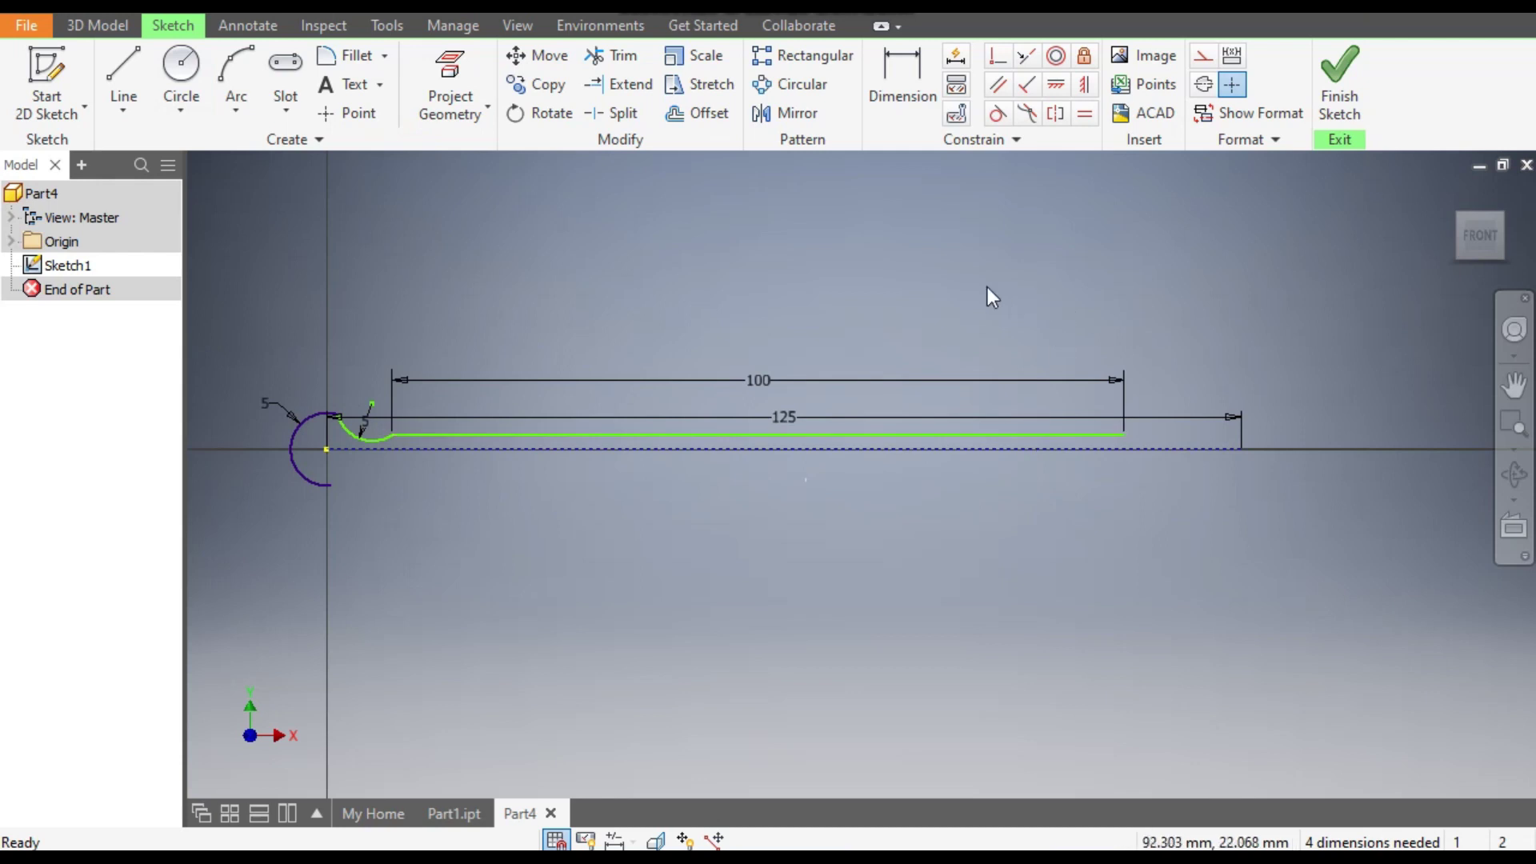
# - Dimension the distance between the 100 mm line and the construction line and set it to 1.25 mm
pyautogui.click(899, 98)
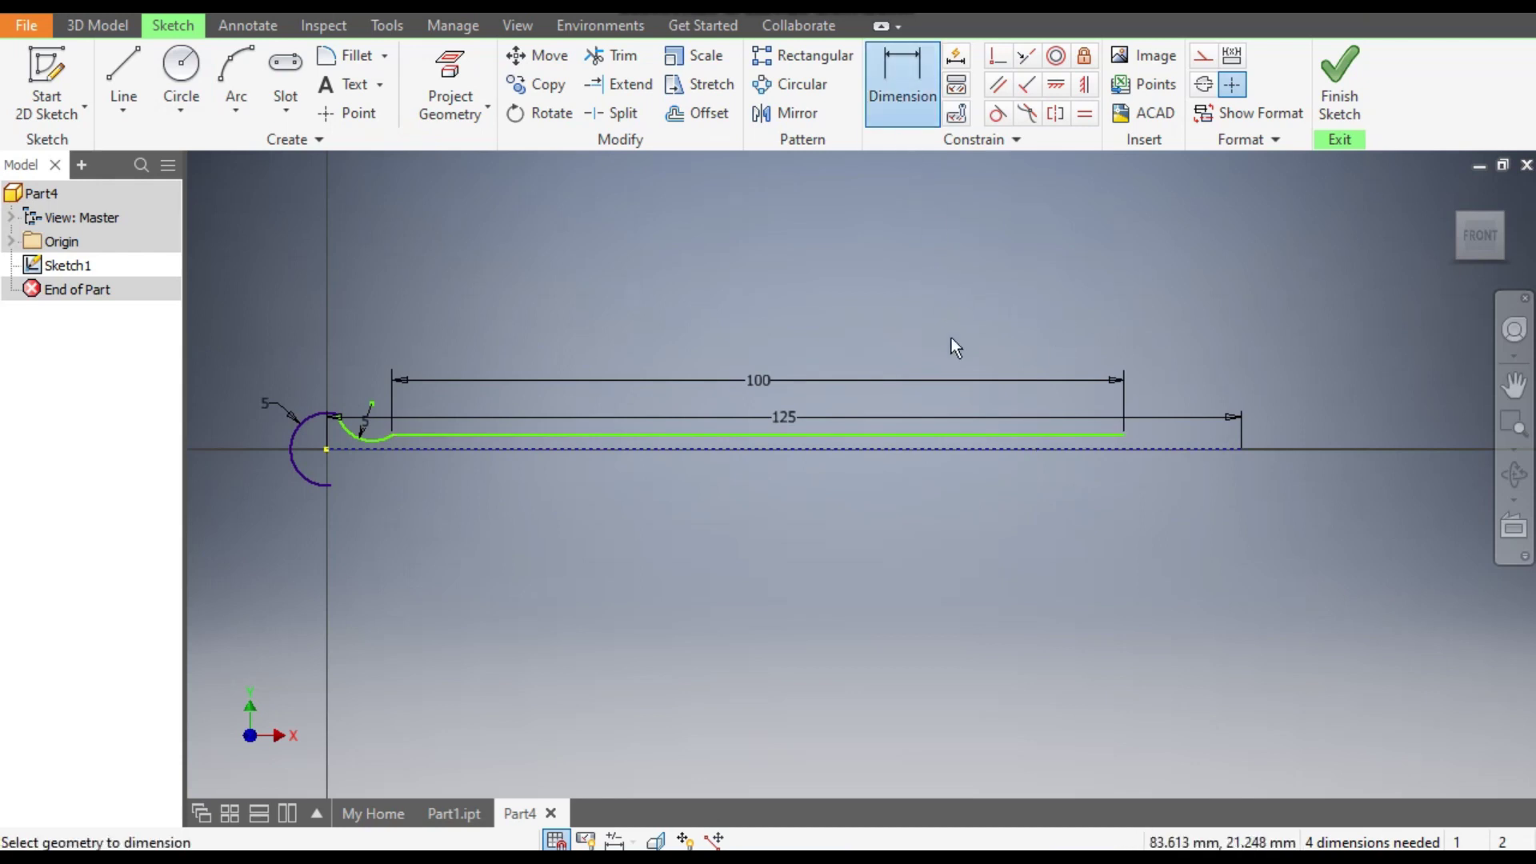
pyautogui.click(929, 434)
pyautogui.click(996, 449)
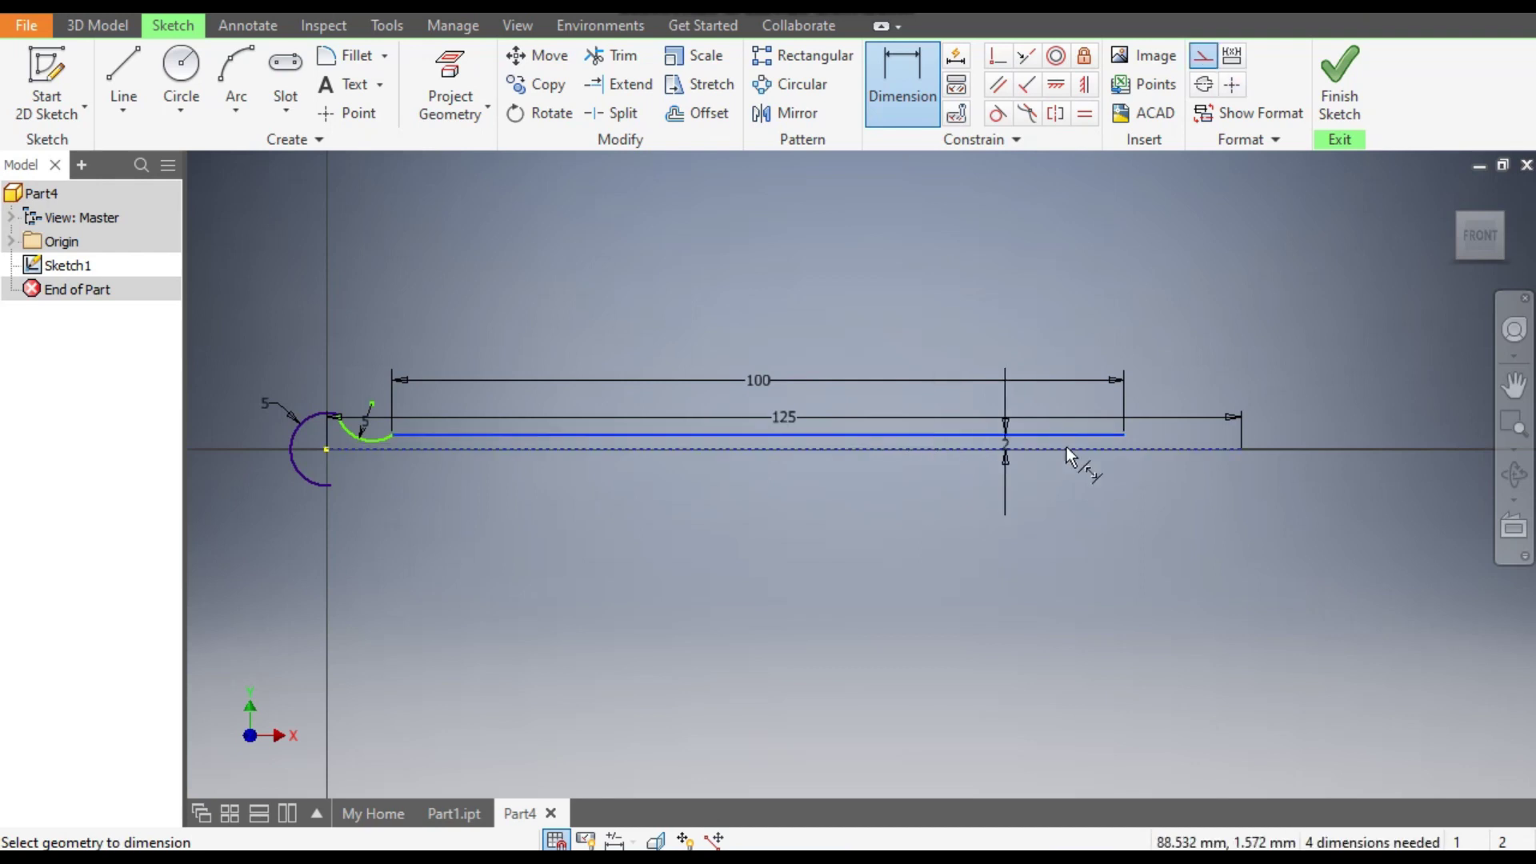
pyautogui.click(1187, 439)
pyautogui.write('1.25')
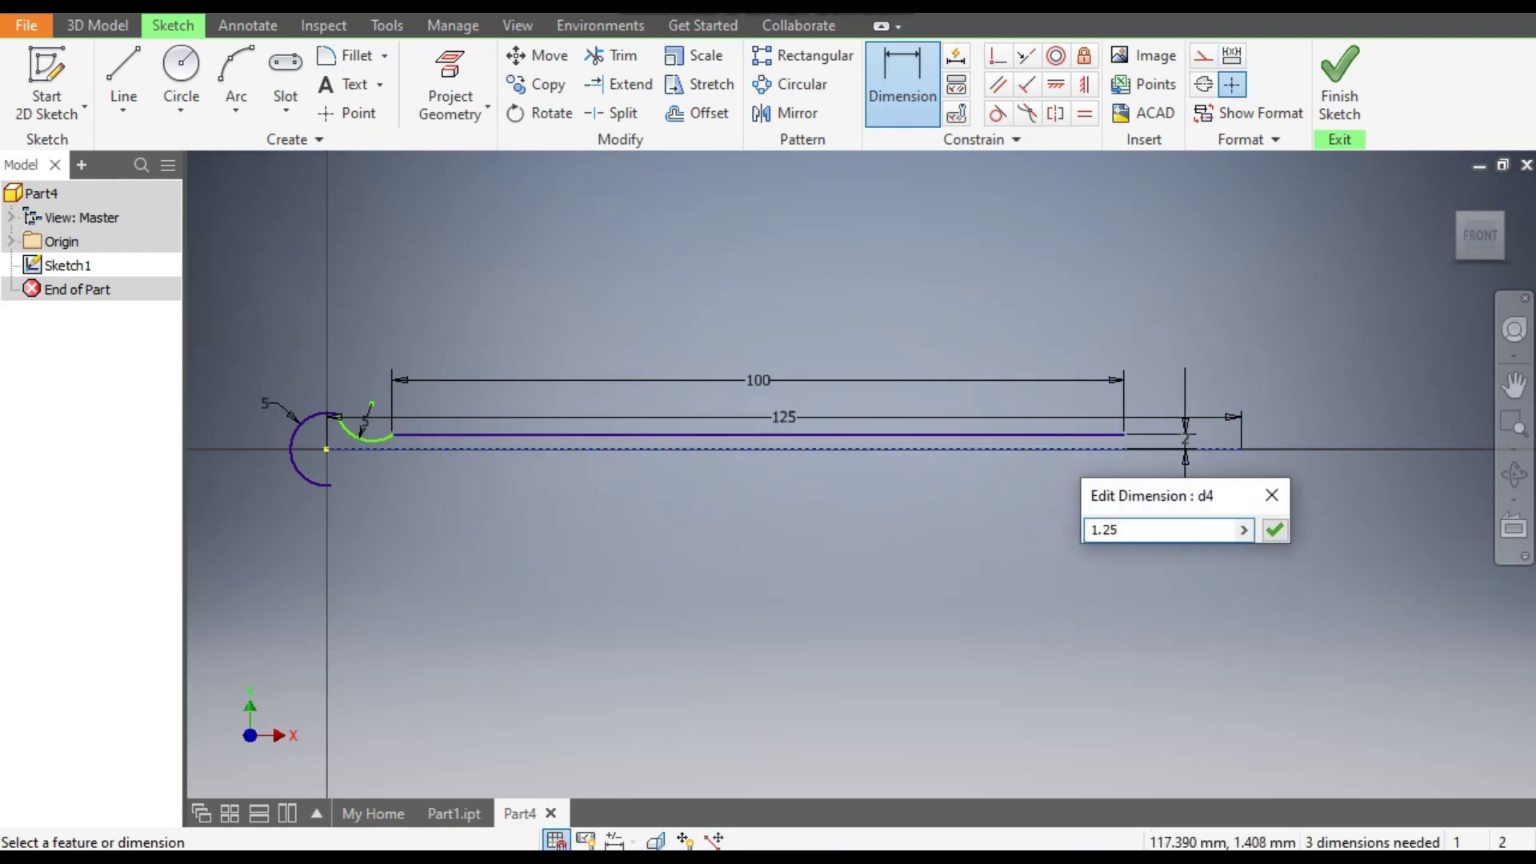
pyautogui.press('Return')
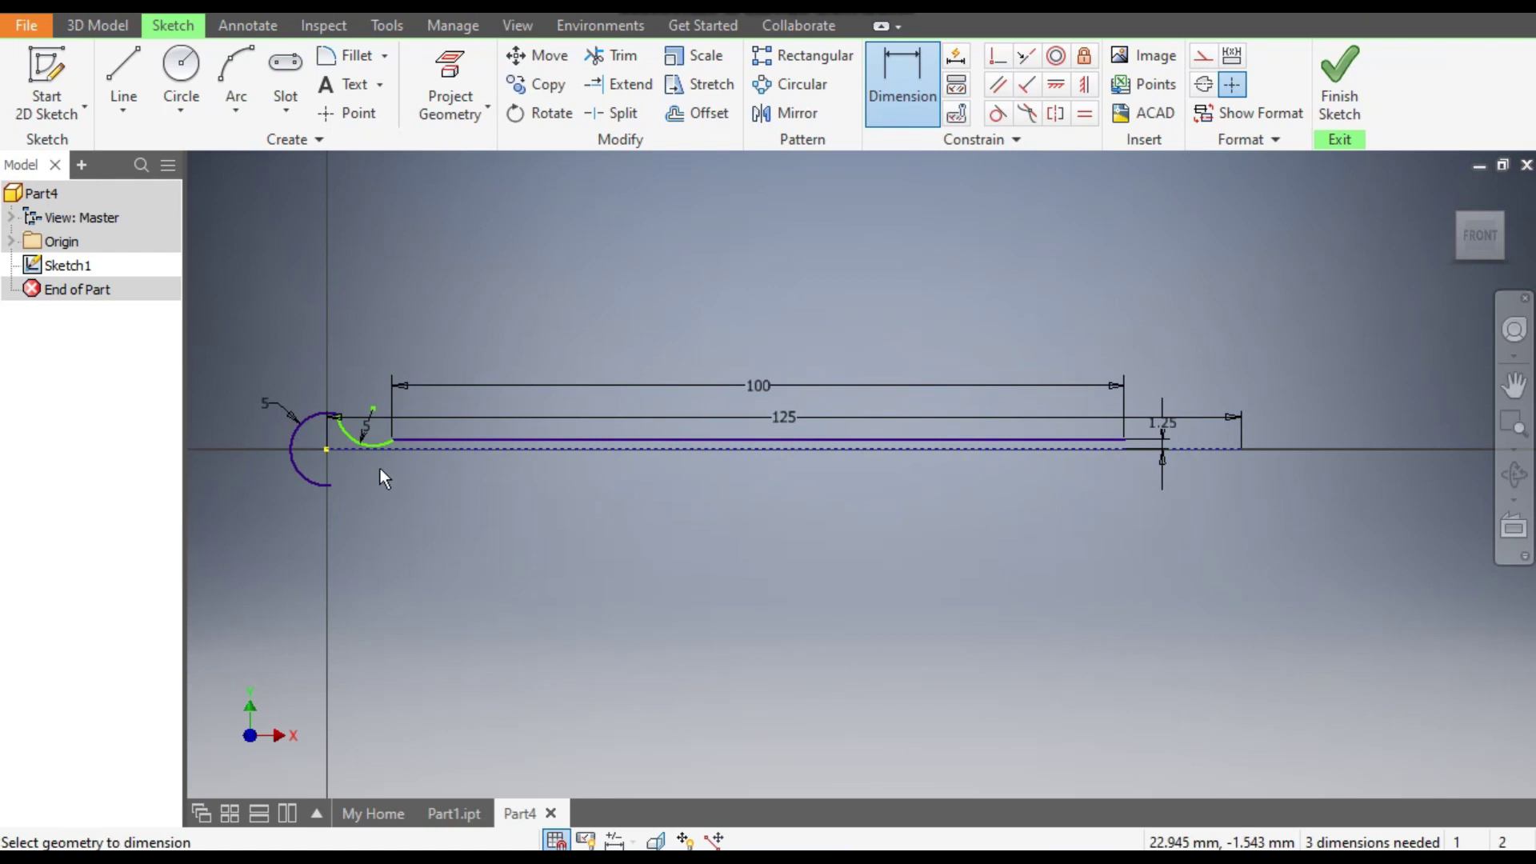
# - Make the small 5 mm arc tangent to the large arc and to the 100 mm line
pyautogui.click(998, 116)
pyautogui.scroll(5, 342, 428)
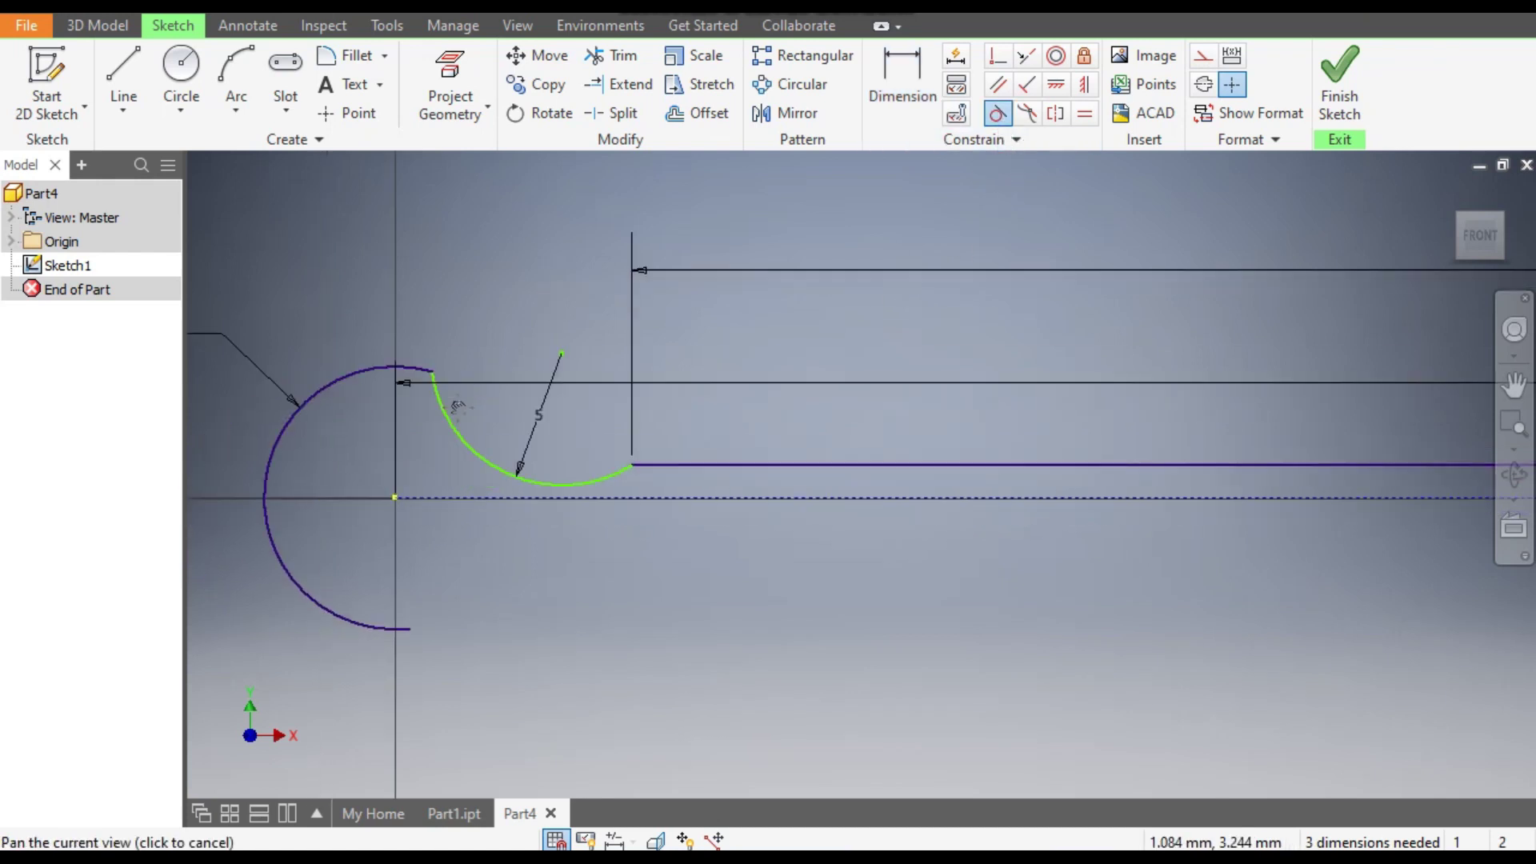
pyautogui.click(483, 419)
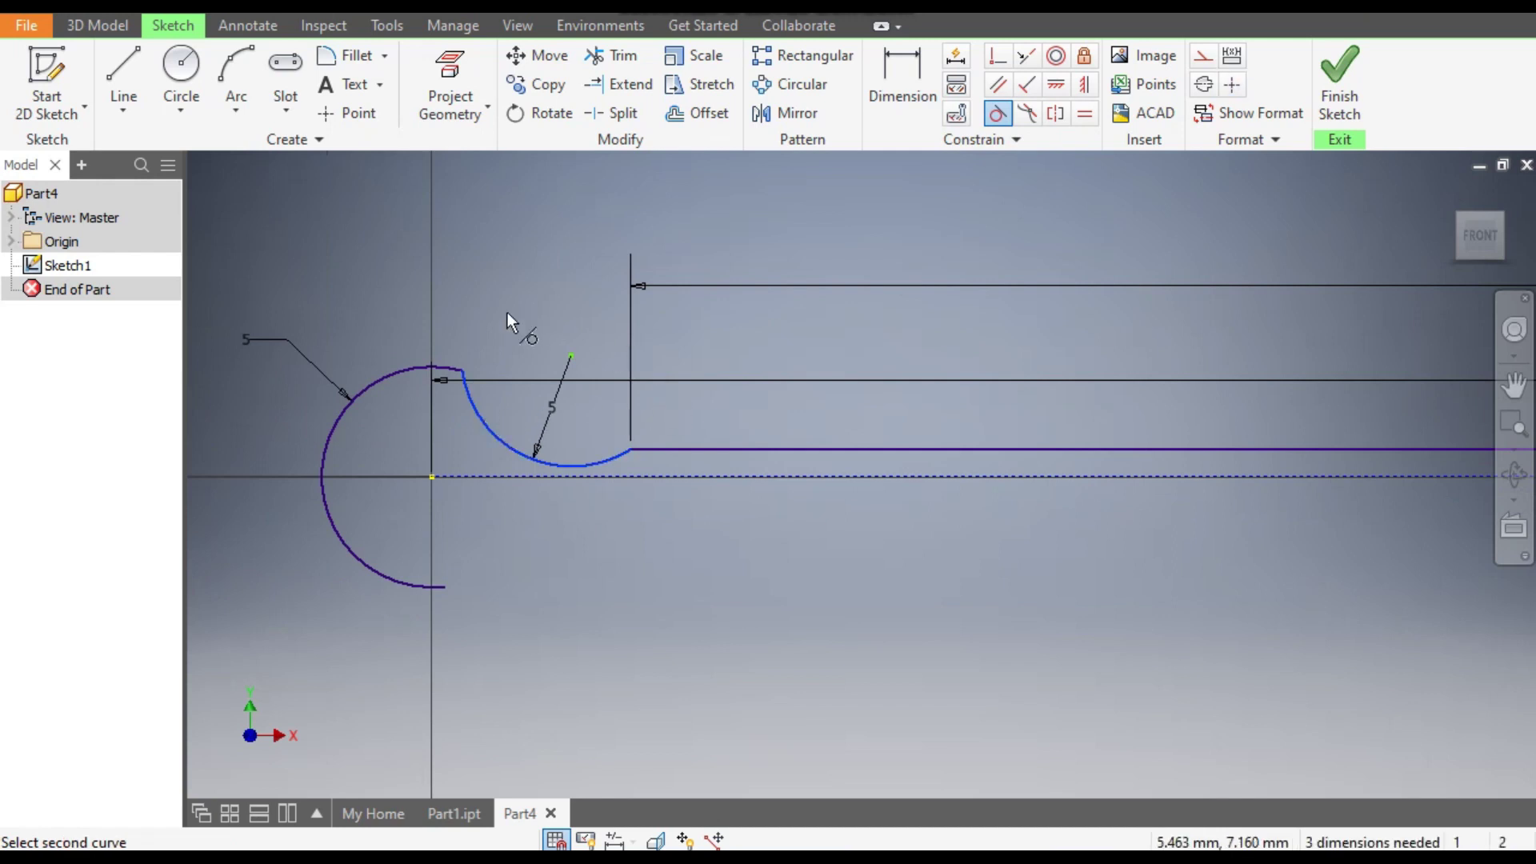
pyautogui.click(429, 363)
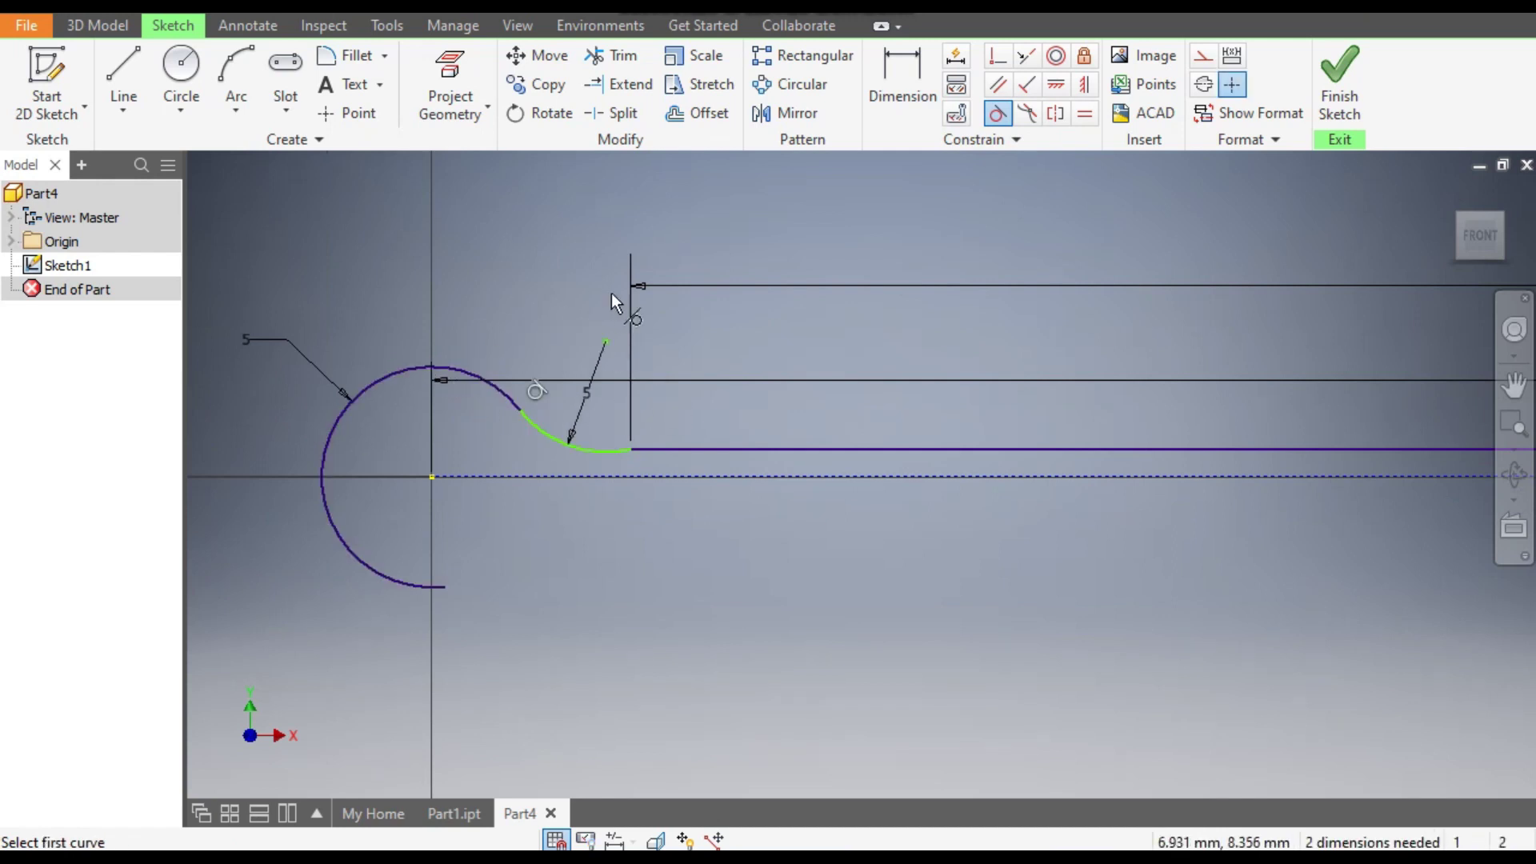
pyautogui.click(599, 449)
pyautogui.click(689, 449)
pyautogui.scroll(-5, 407, 447)
pyautogui.moveTo(407, 447); pyautogui.dragTo(284, 413, button='middle')
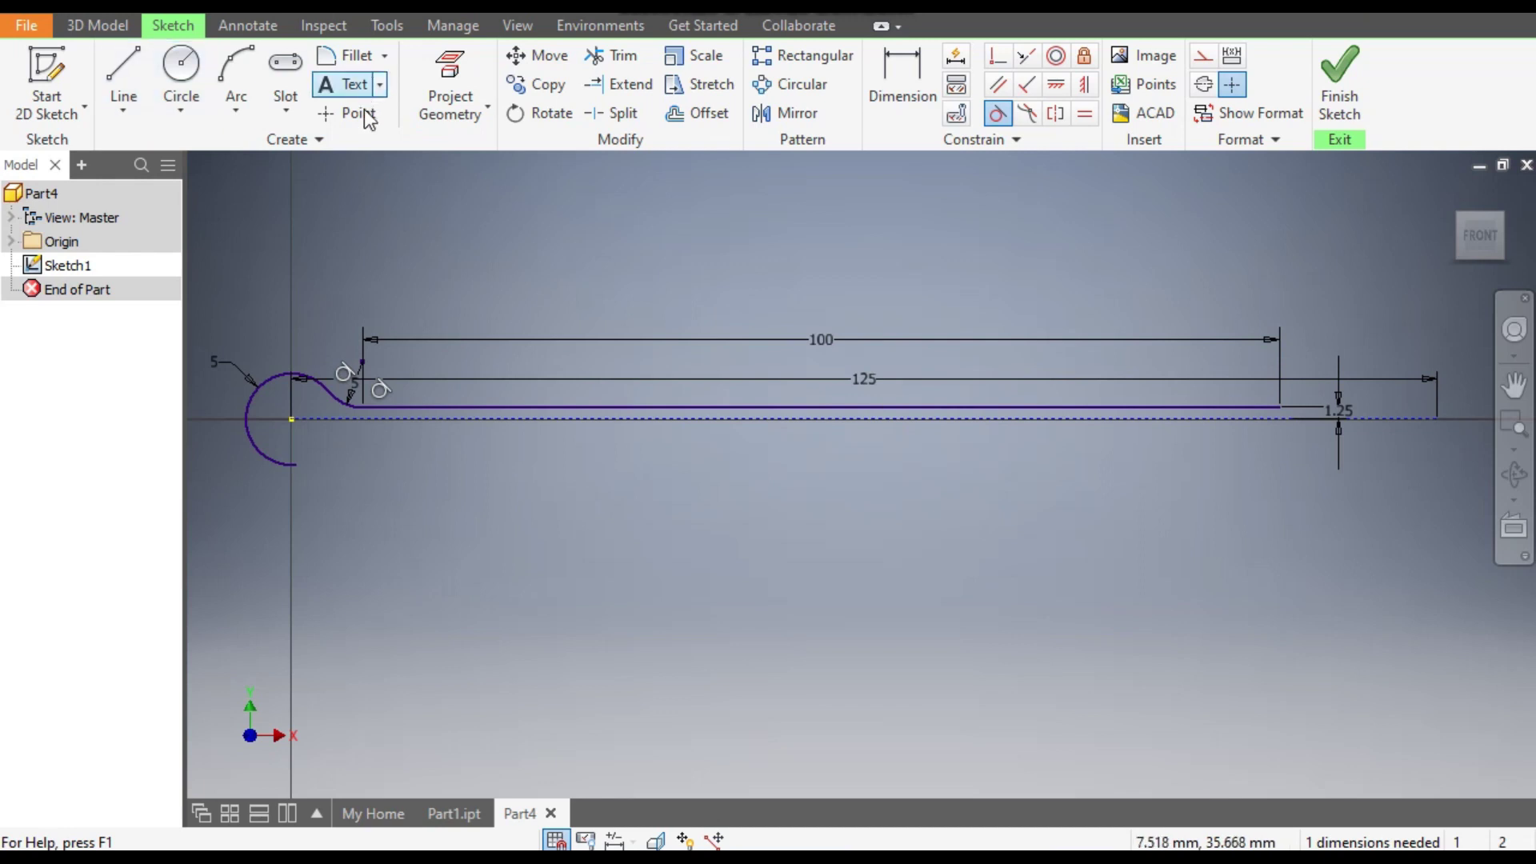
# - Mirror the small 5 mm arc about the horizontal construction line
pyautogui.click(805, 115)
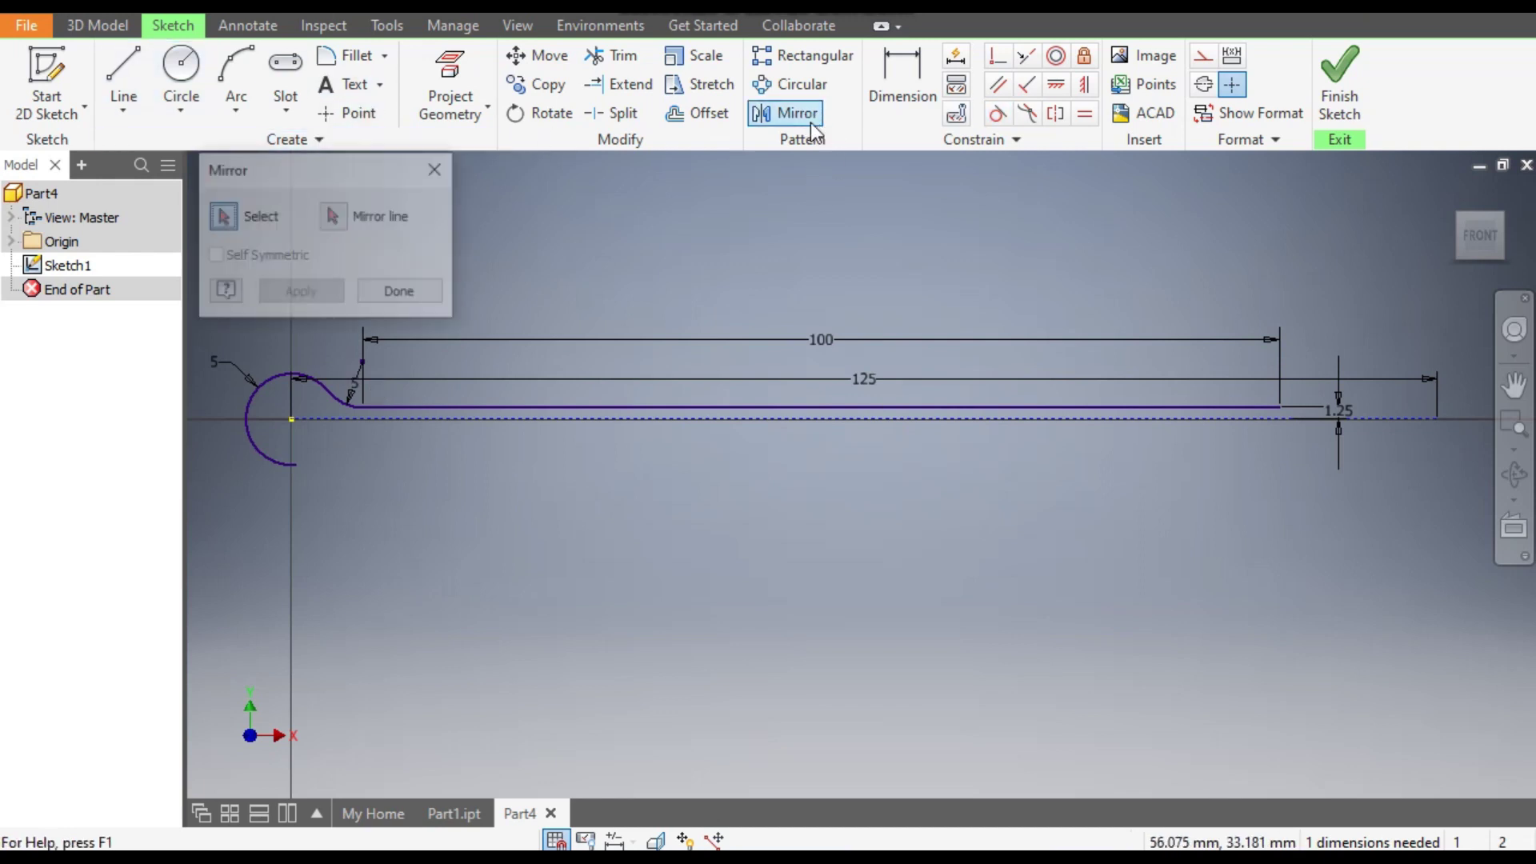
pyautogui.click(344, 403)
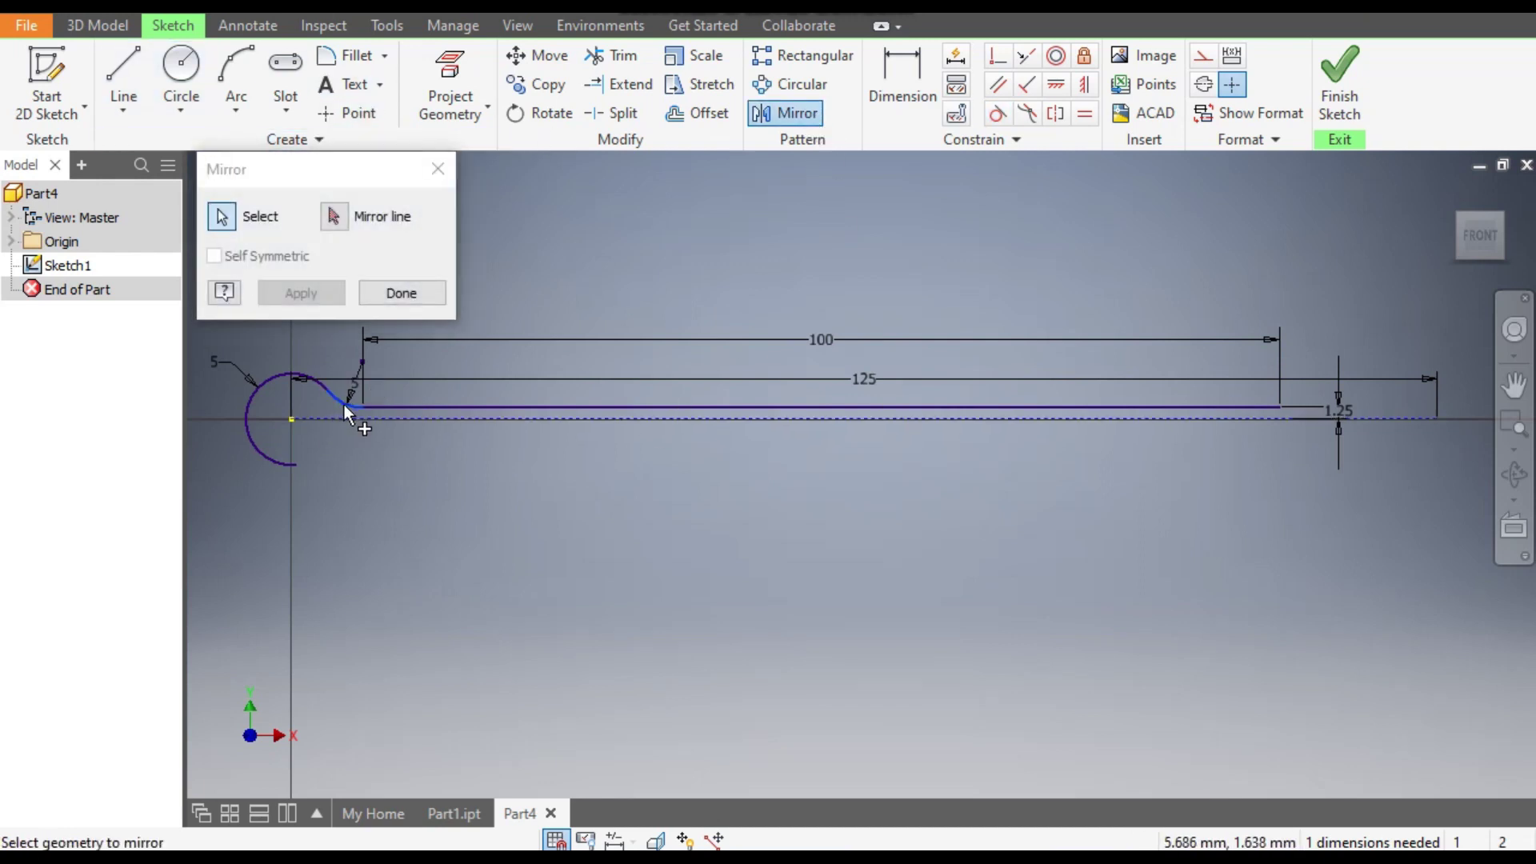
pyautogui.click(333, 226)
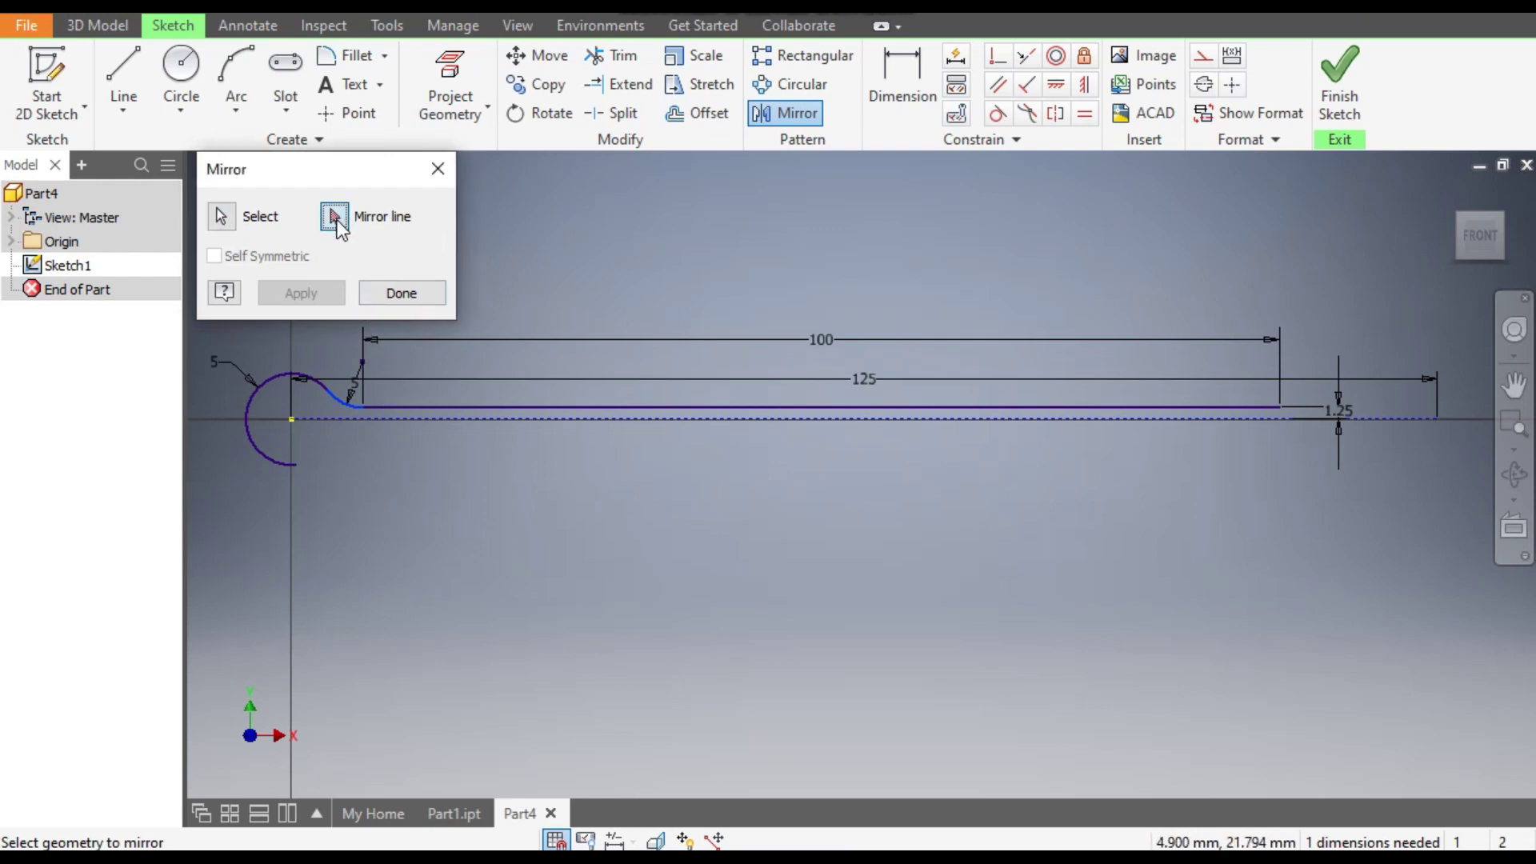
pyautogui.click(406, 417)
pyautogui.click(316, 296)
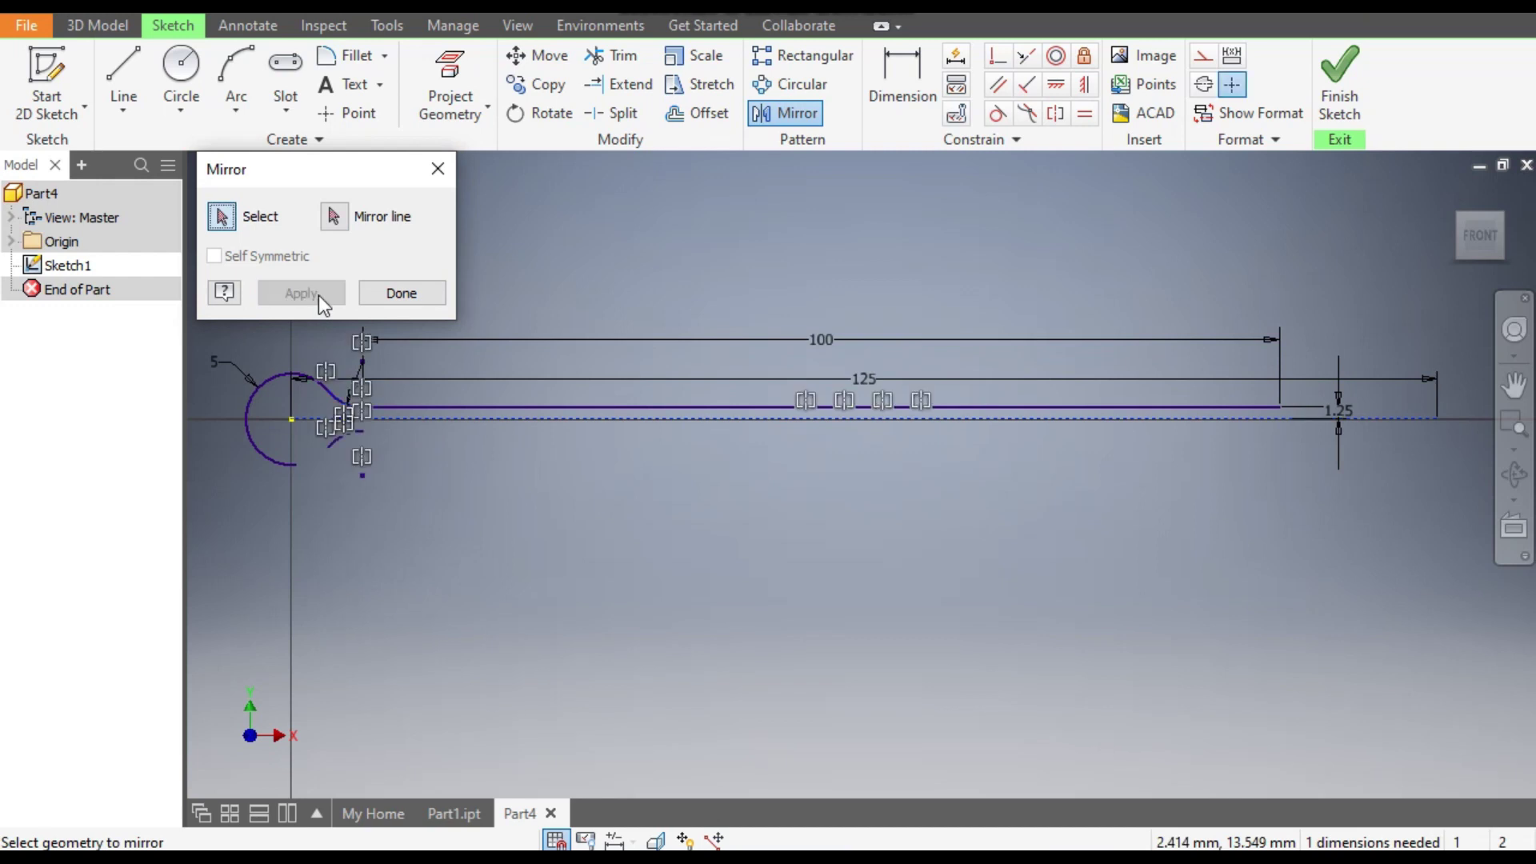
pyautogui.click(405, 298)
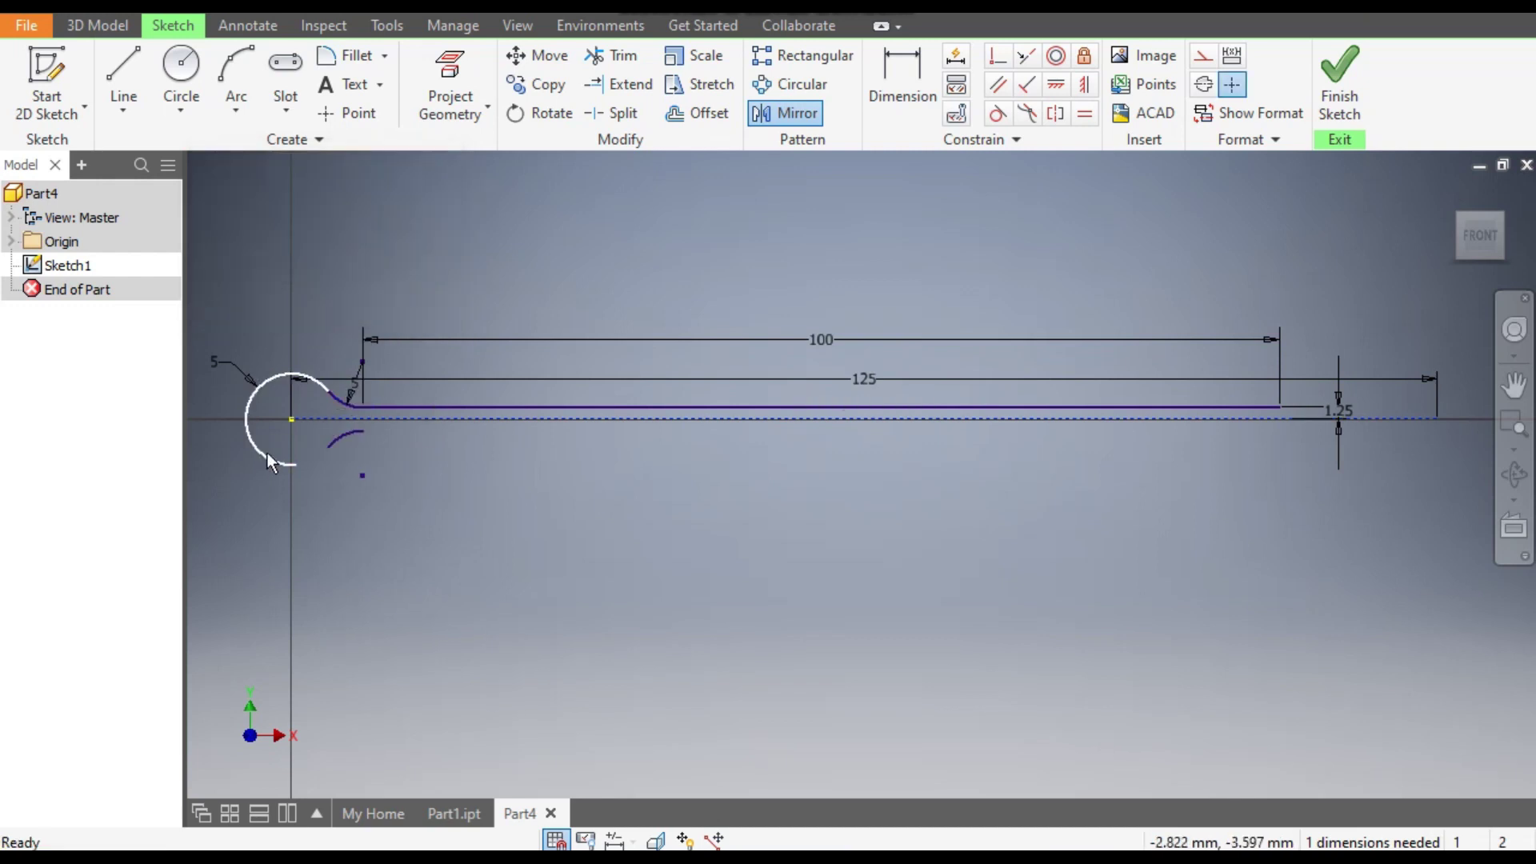
# - Join the large arc's free lower endpoint to the adjacent endpoint of the mirrored arc to close the loop
pyautogui.scroll(3, 267, 453)
pyautogui.moveTo(424, 425); pyautogui.dragTo(467, 471, button='middle')
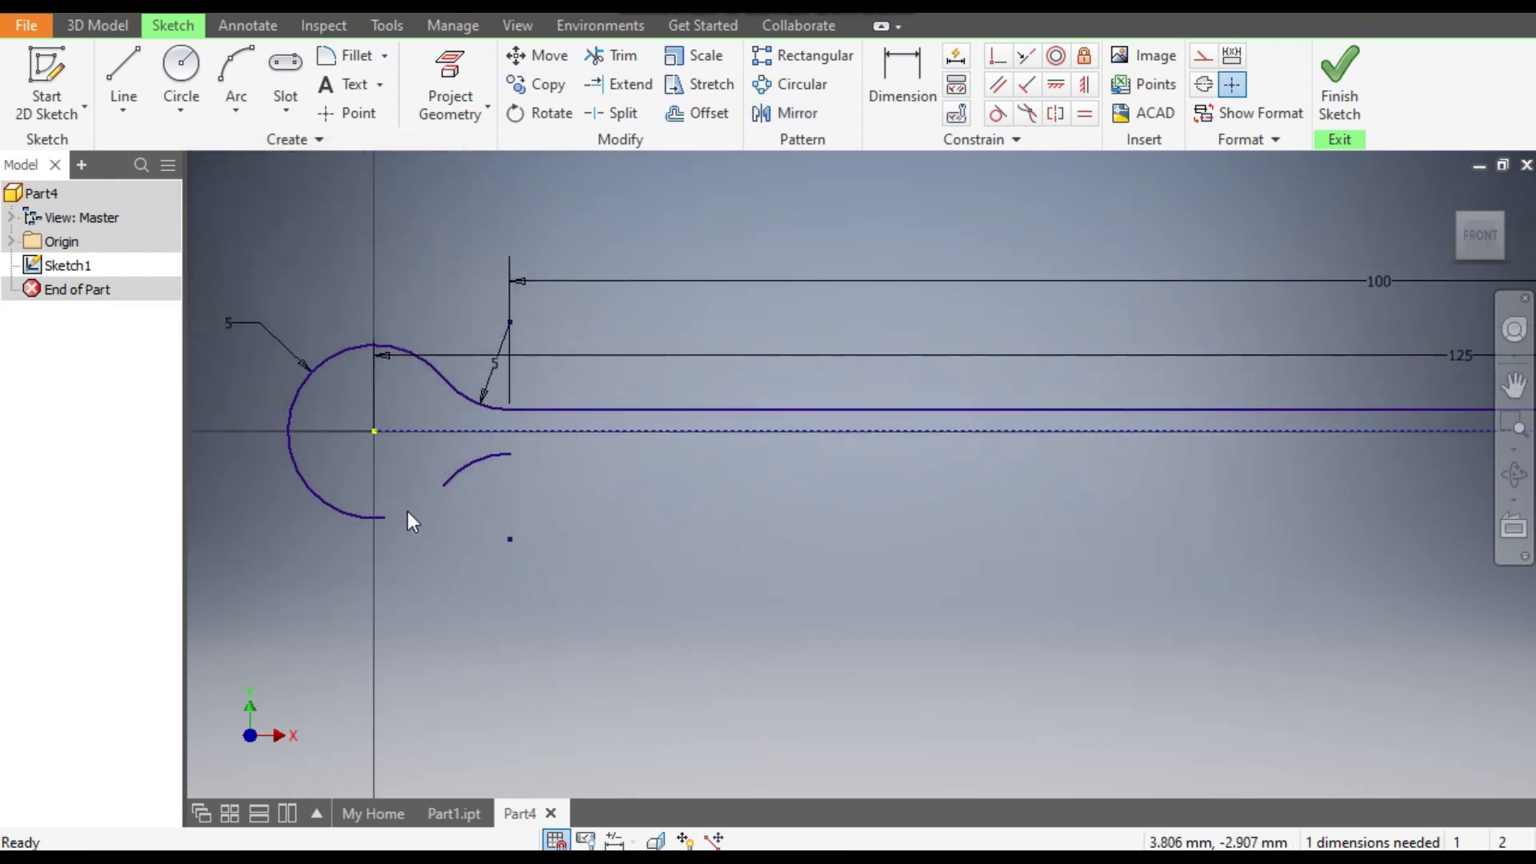
pyautogui.moveTo(384, 518); pyautogui.dragTo(445, 487)
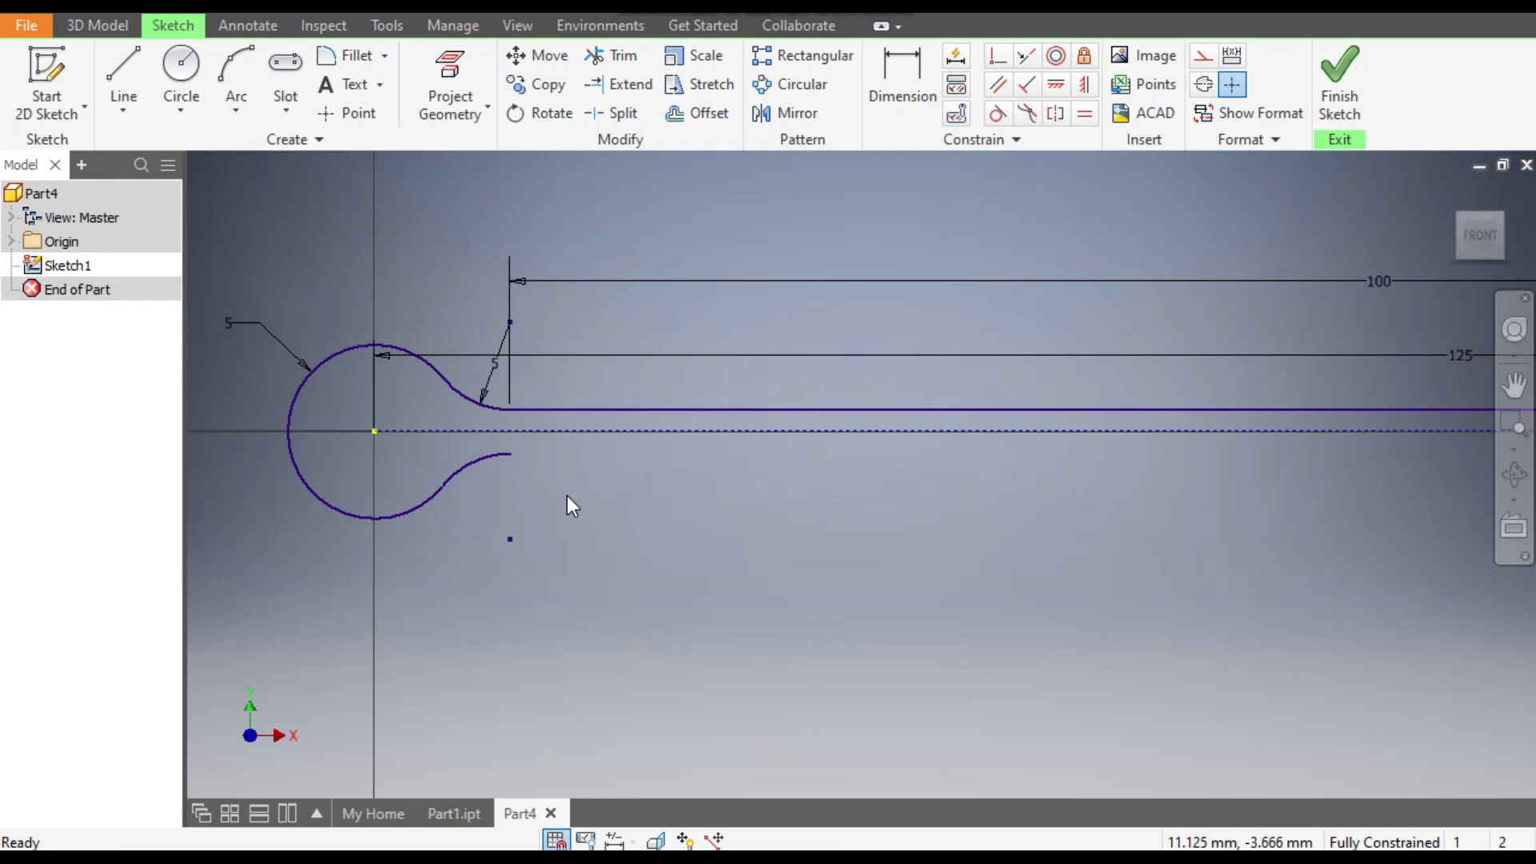
# - Draw an 80 mm horizontal line from the free end of the mirrored arc, parallel to the construction line
pyautogui.scroll(-3, 568, 496)
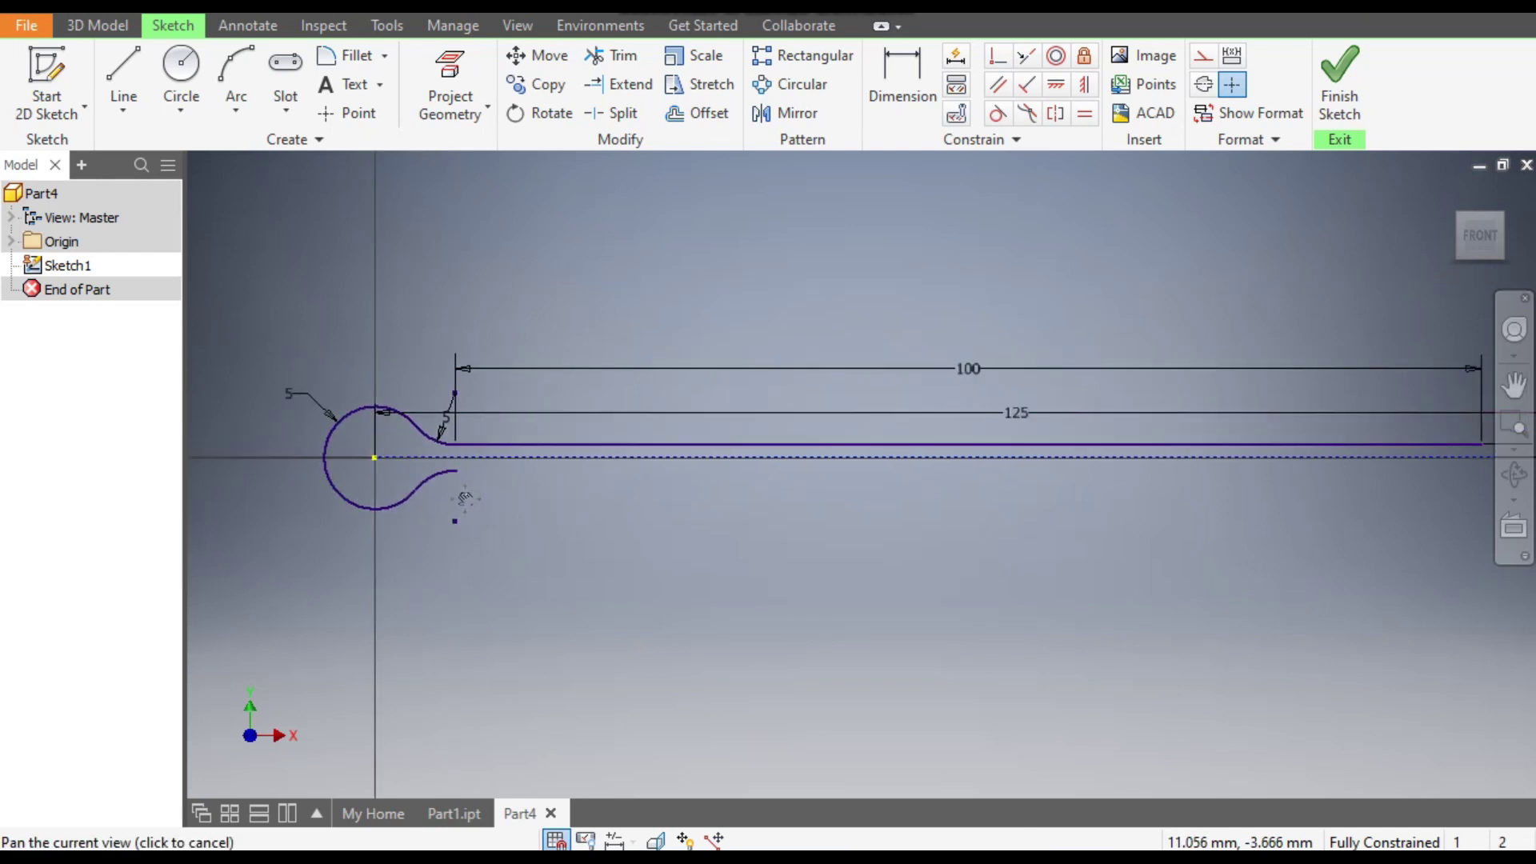
pyautogui.click(125, 69)
pyautogui.click(432, 472)
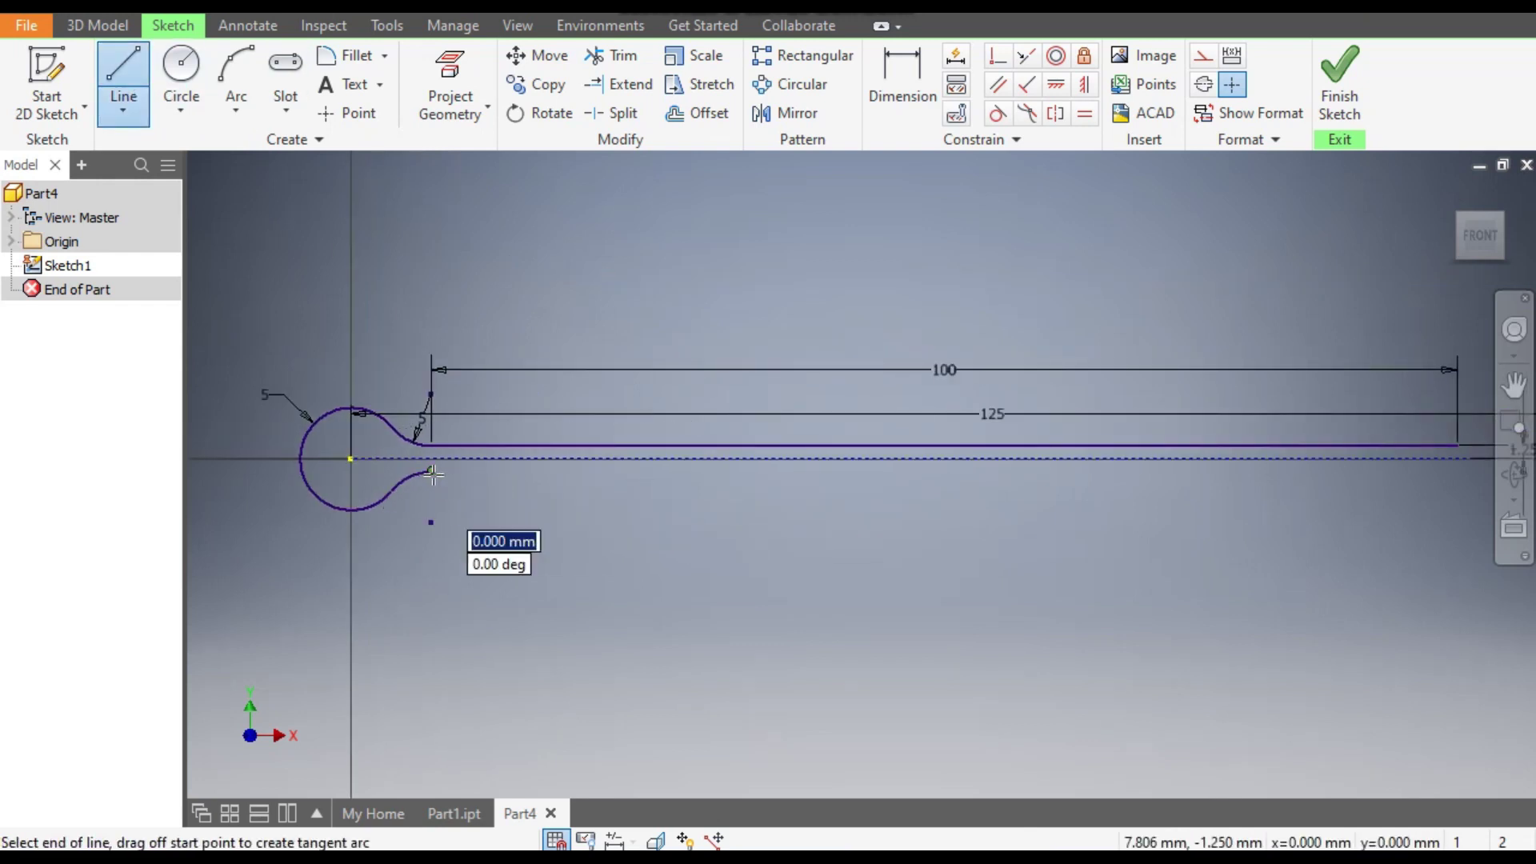
pyautogui.write('80')
pyautogui.press('Return')
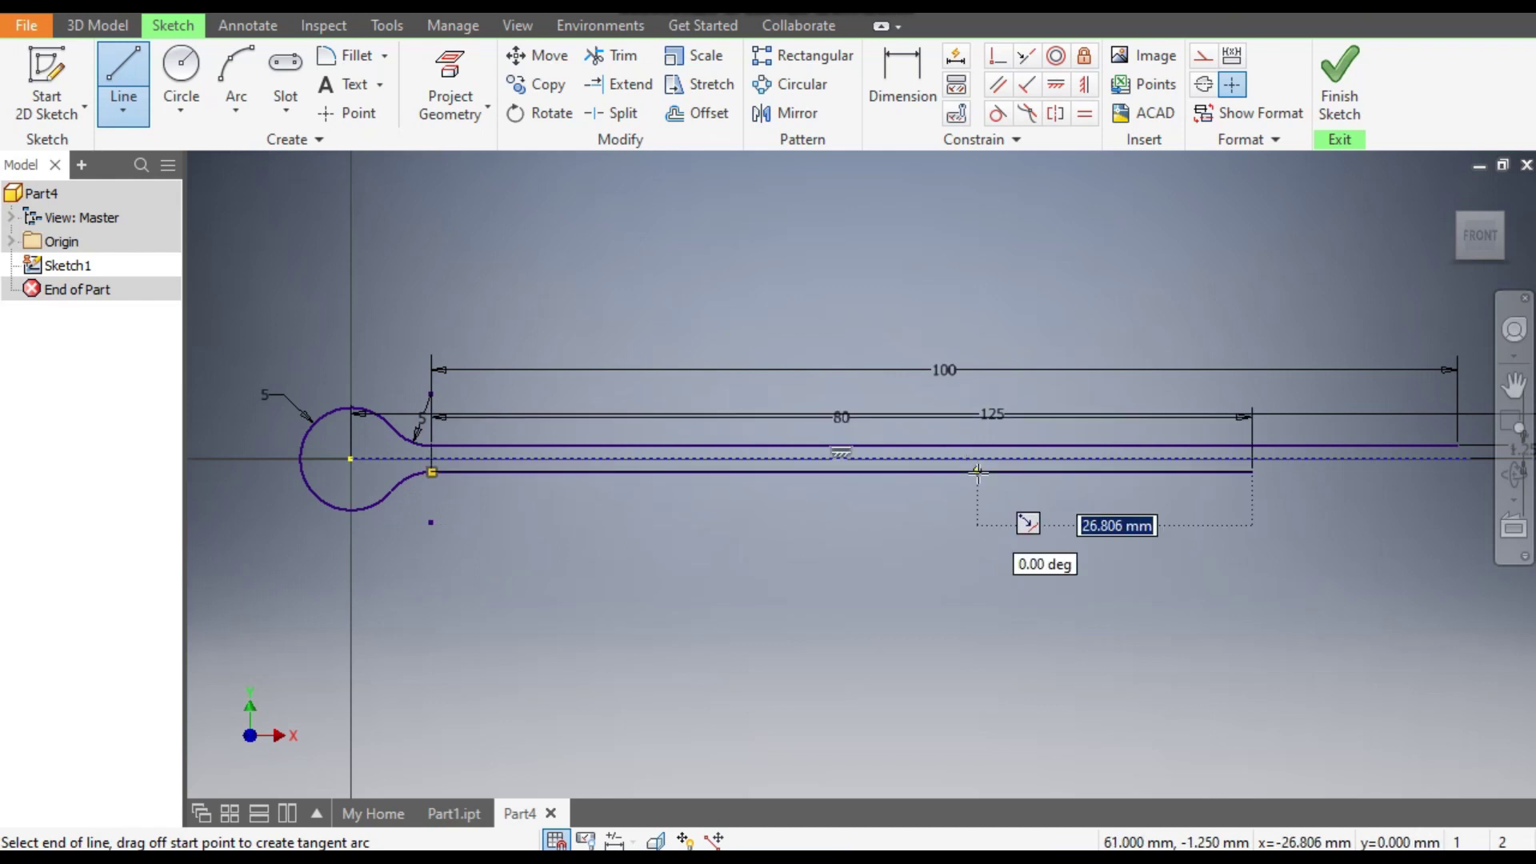
pyautogui.press('Escape')
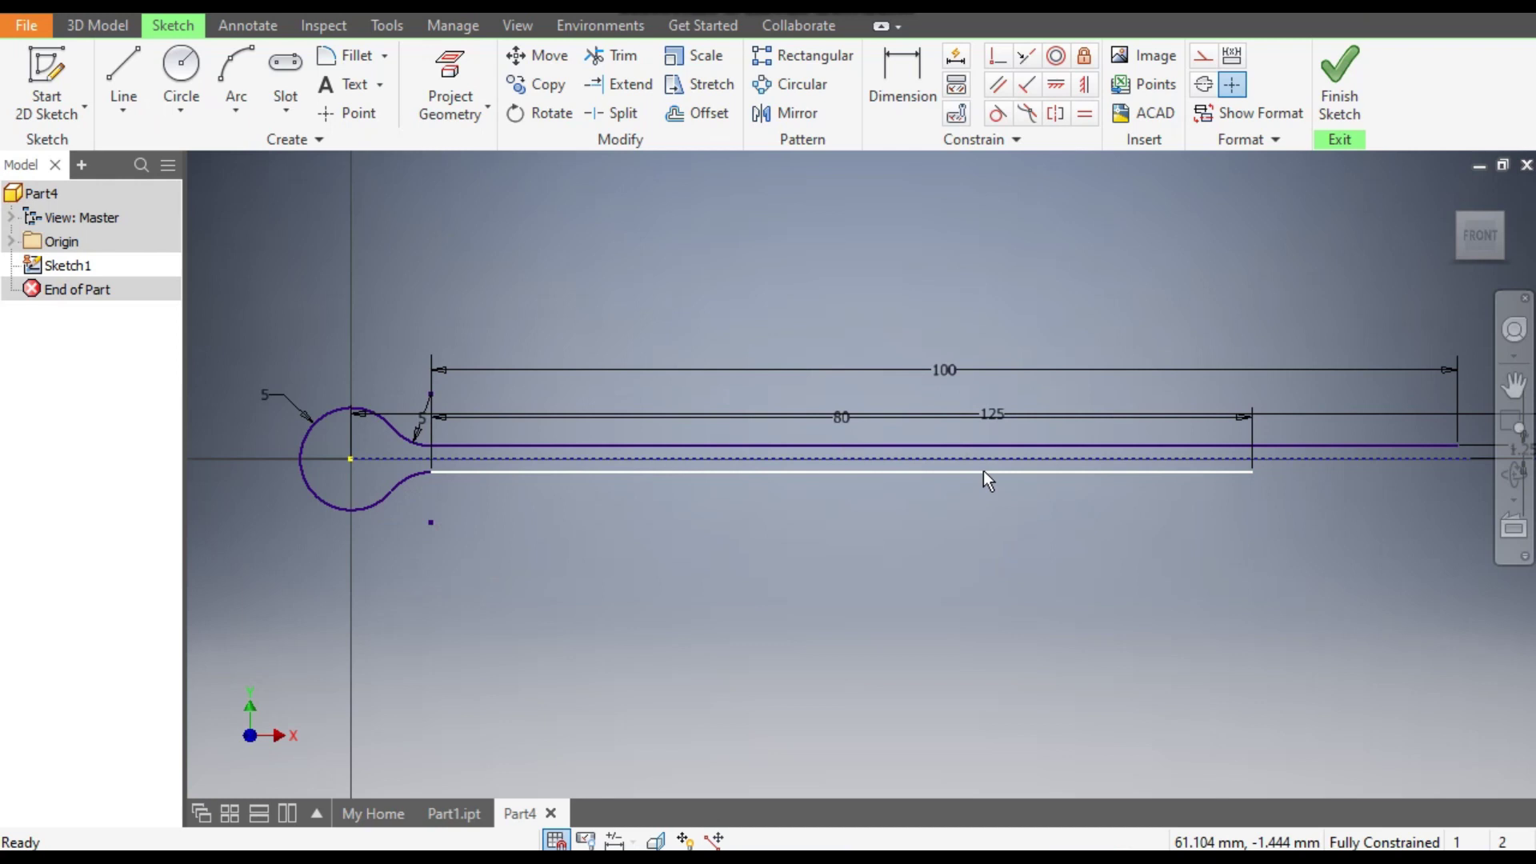
# - Move the 80 mm and 125 mm dimensions below the sketch, with the 125 mm one lowest
pyautogui.scroll(-3, 983, 471)
pyautogui.moveTo(982, 471); pyautogui.dragTo(862, 471, button='middle')
pyautogui.moveTo(781, 435); pyautogui.dragTo(783, 495)
pyautogui.moveTo(787, 476); pyautogui.dragTo(807, 500, button='middle')
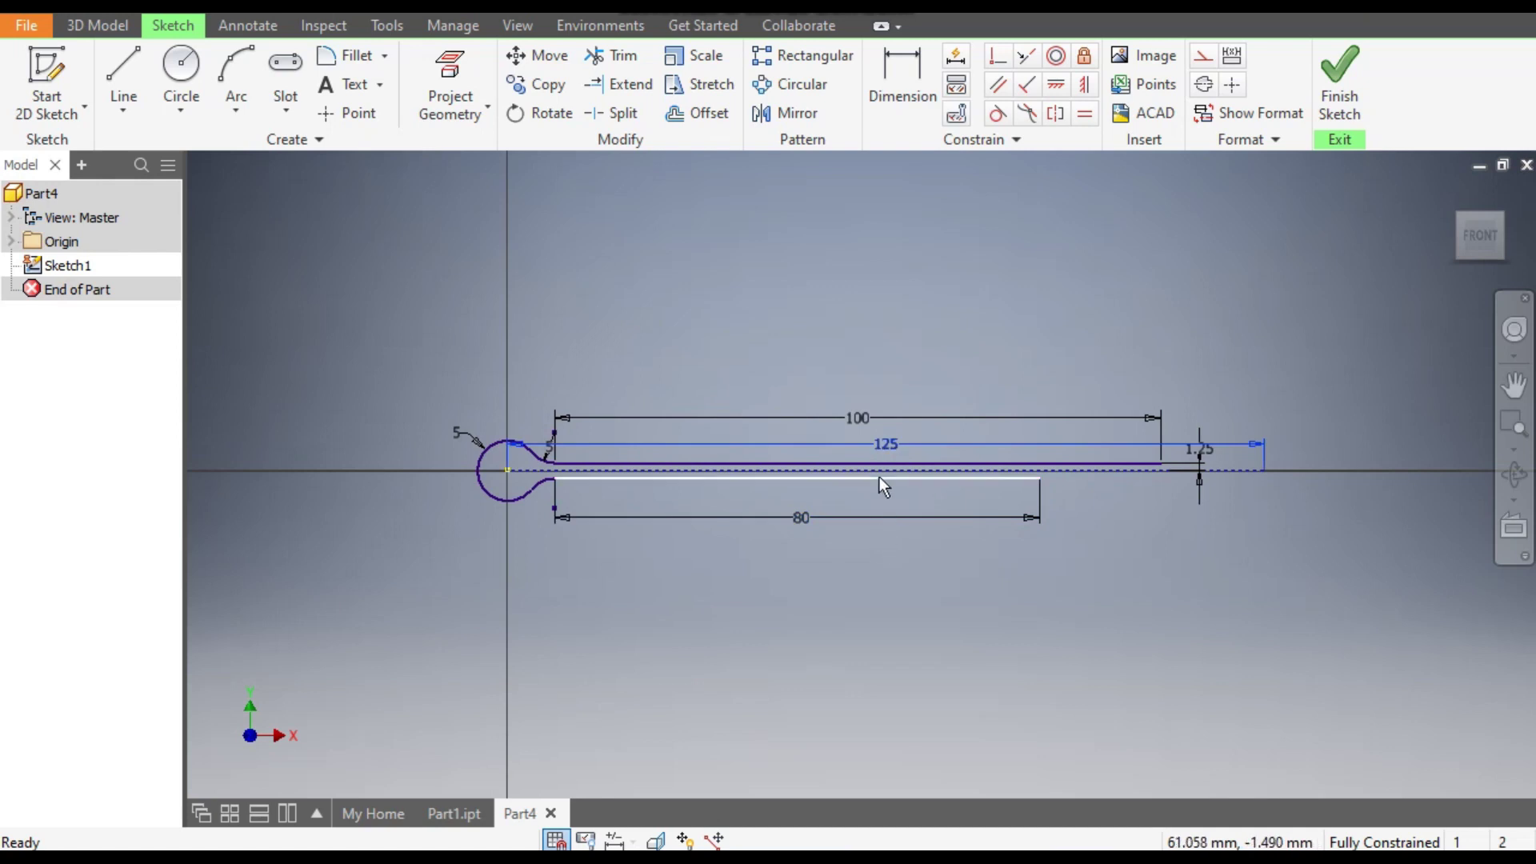
pyautogui.moveTo(880, 453); pyautogui.dragTo(885, 606)
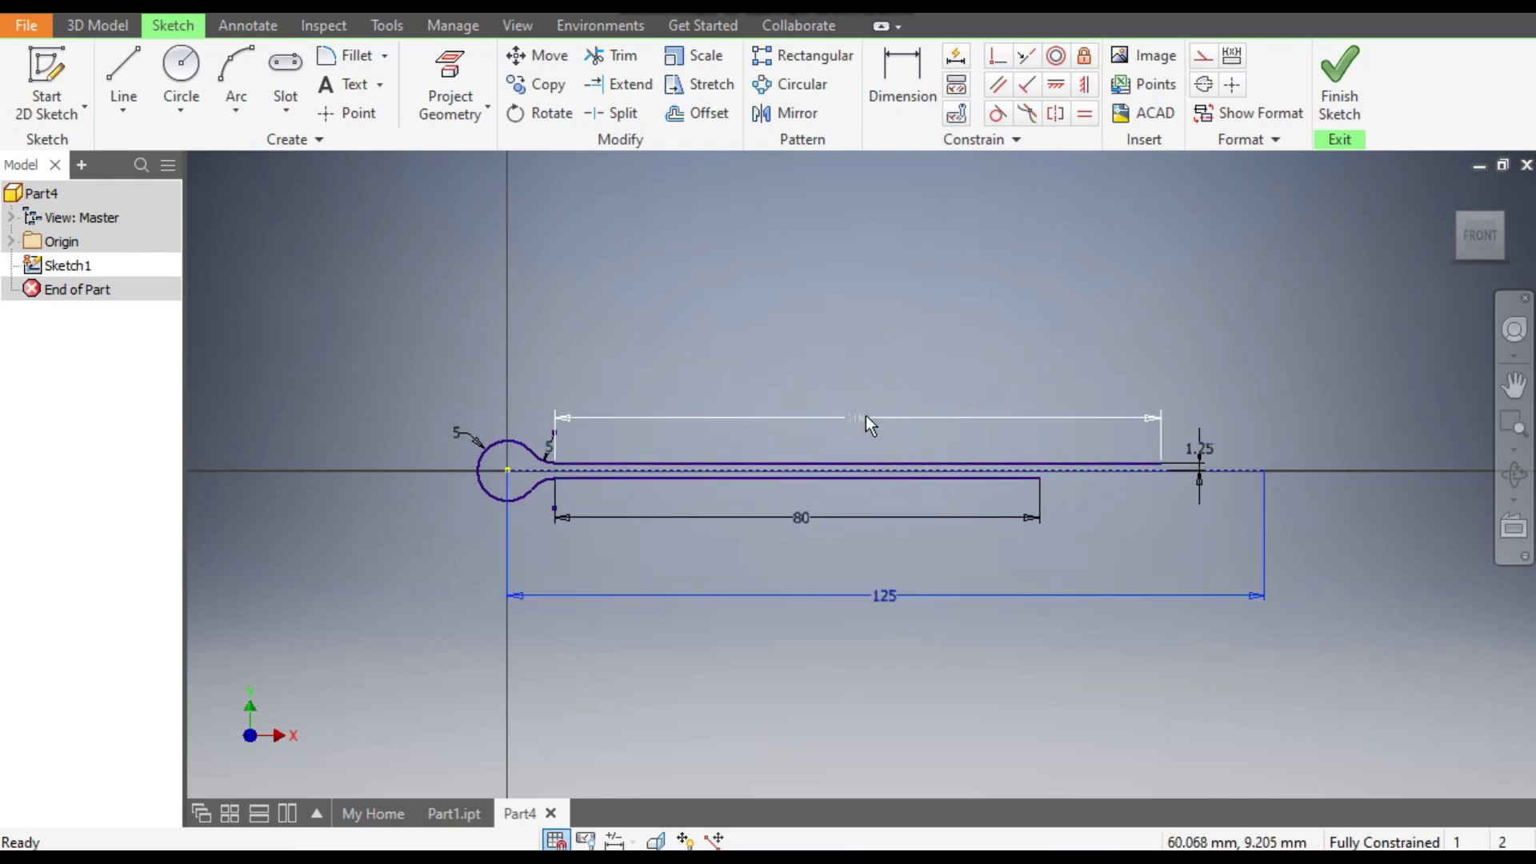
pyautogui.scroll(3, 769, 460)
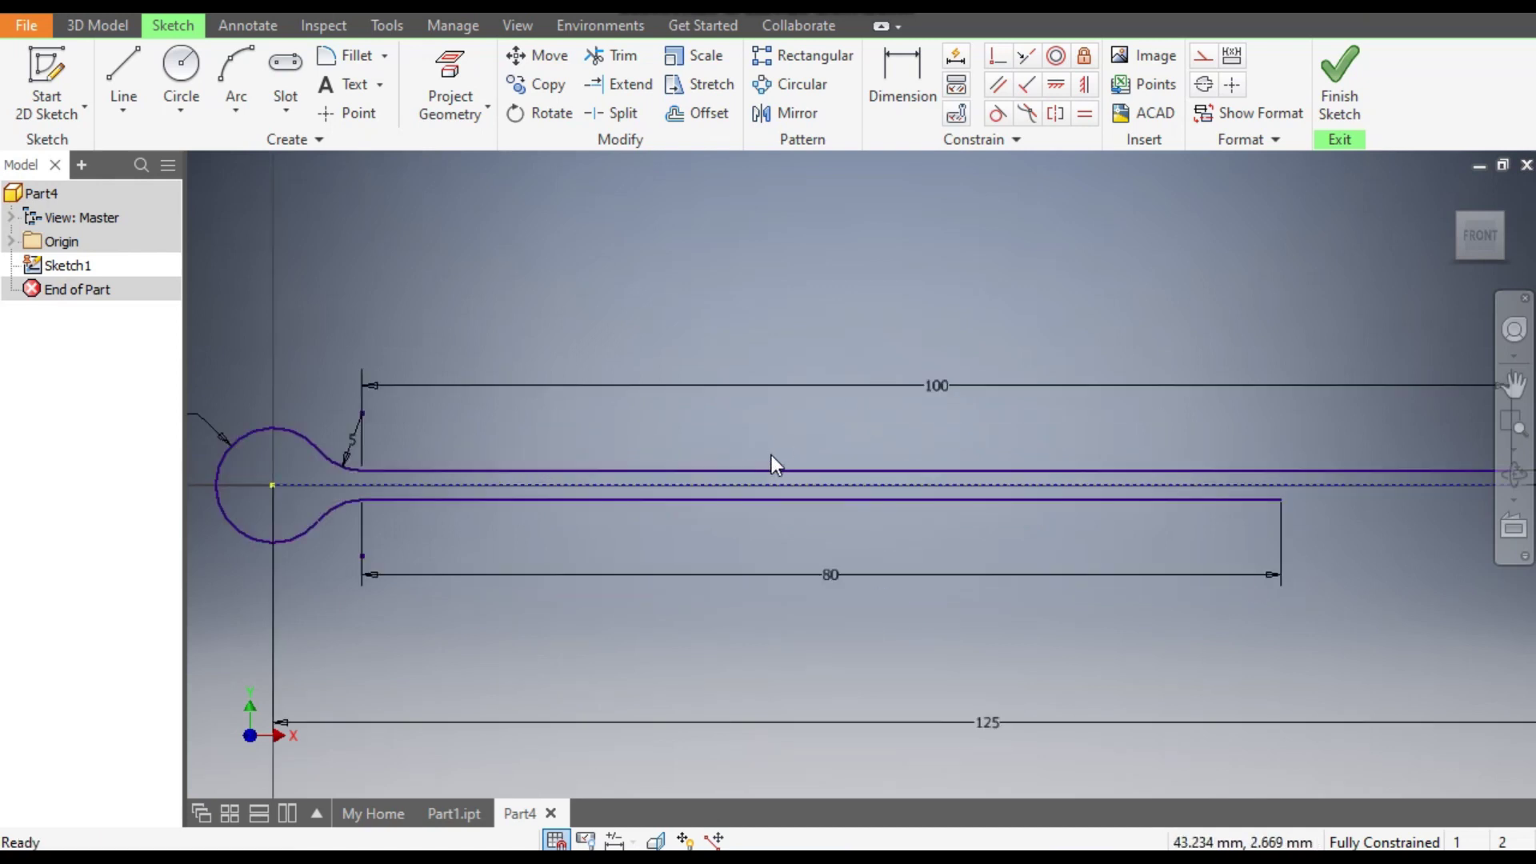
pyautogui.scroll(-1, 770, 459)
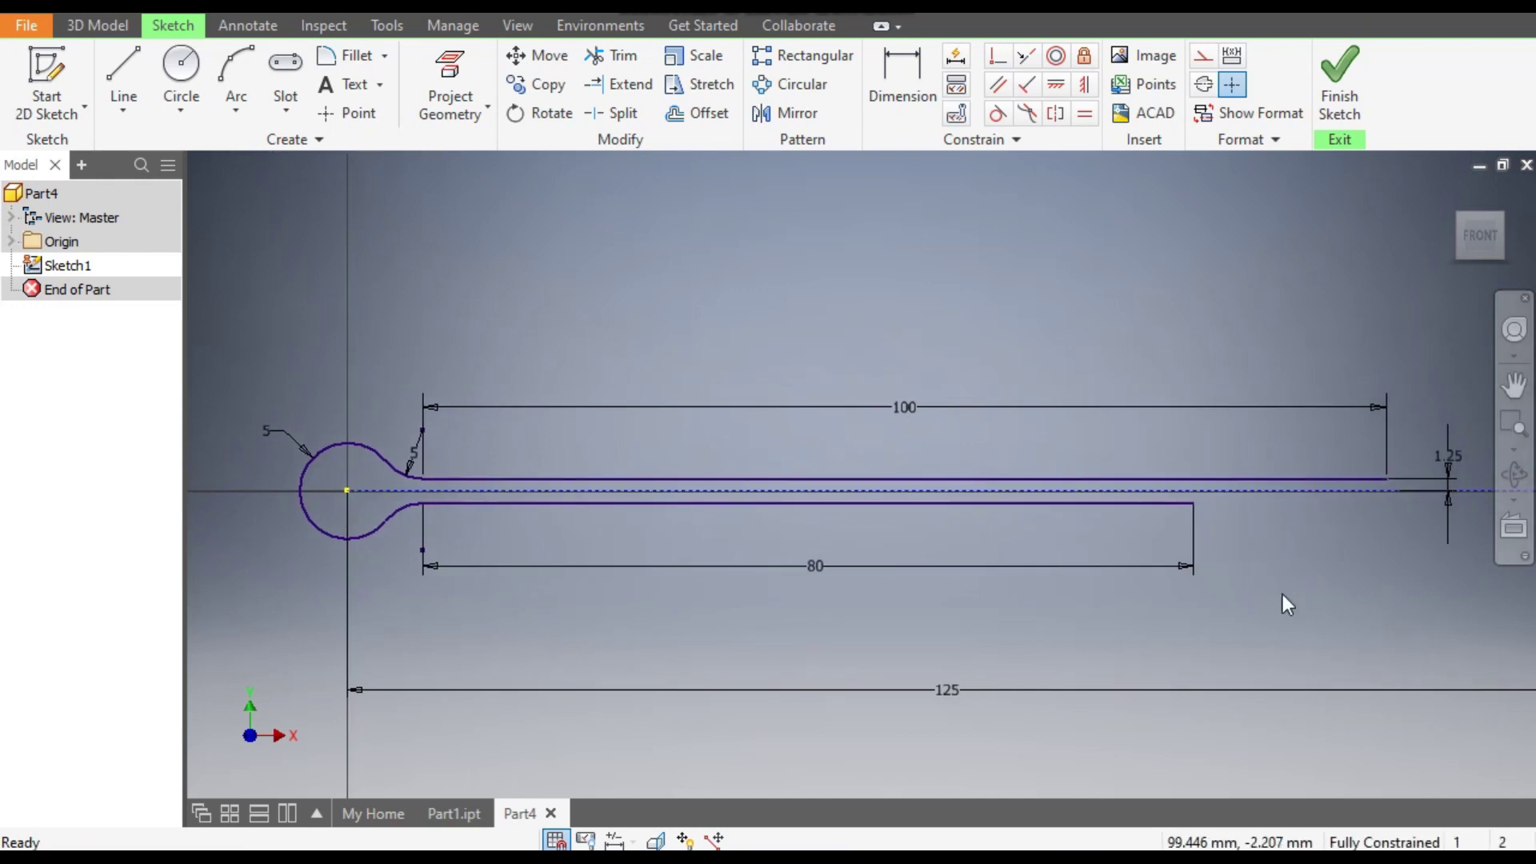
# - Finish the sketch and create a work plane through the free endpoint of the 100 mm line, perpendicular to that line
pyautogui.click(1340, 94)
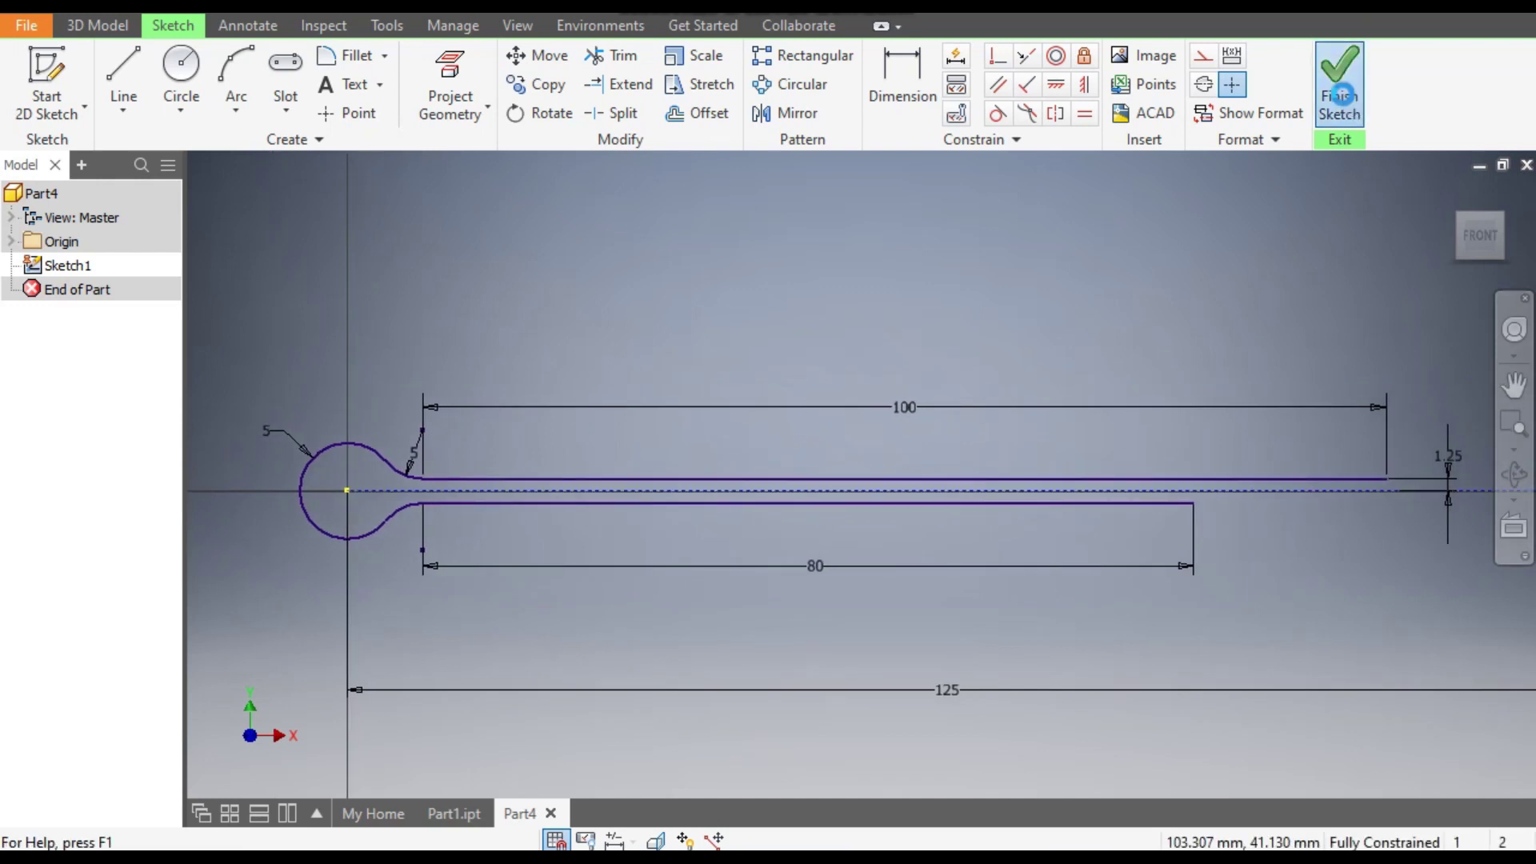
pyautogui.scroll(3, 851, 491)
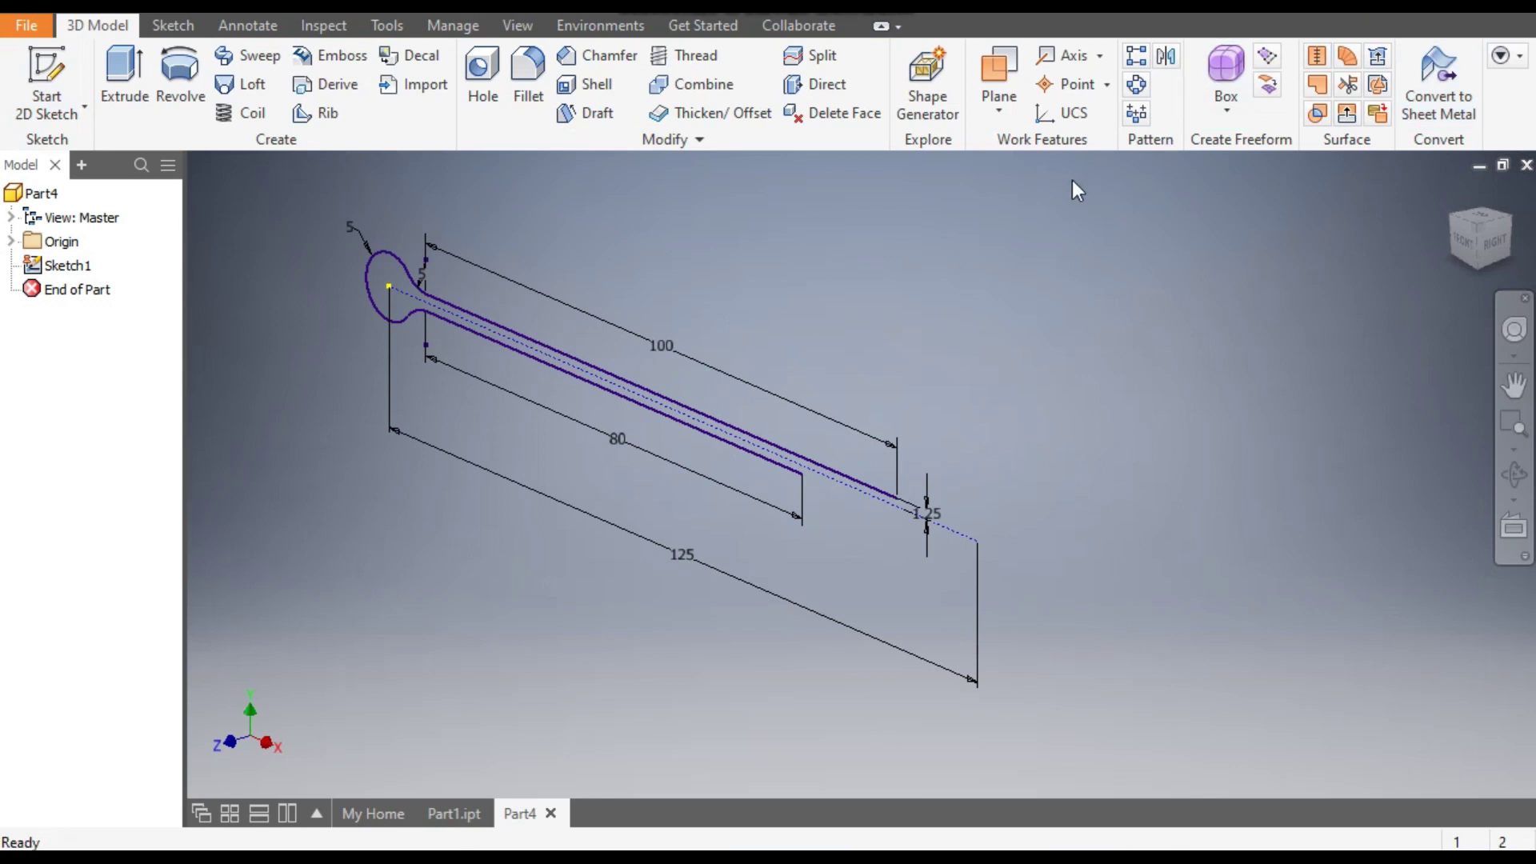
pyautogui.click(1000, 80)
pyautogui.scroll(-3, 899, 498)
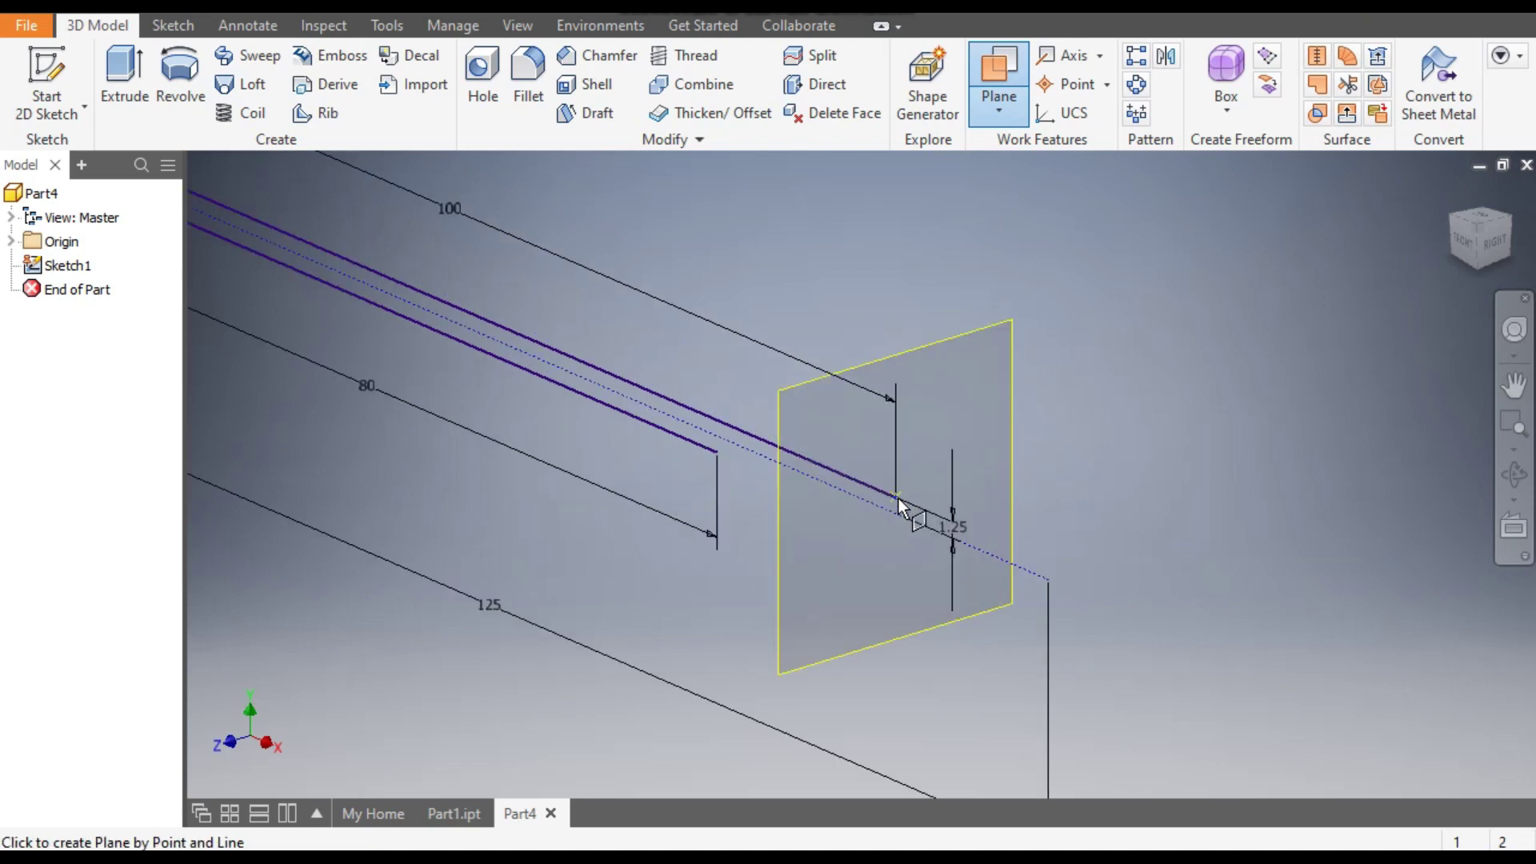
pyautogui.click(883, 498)
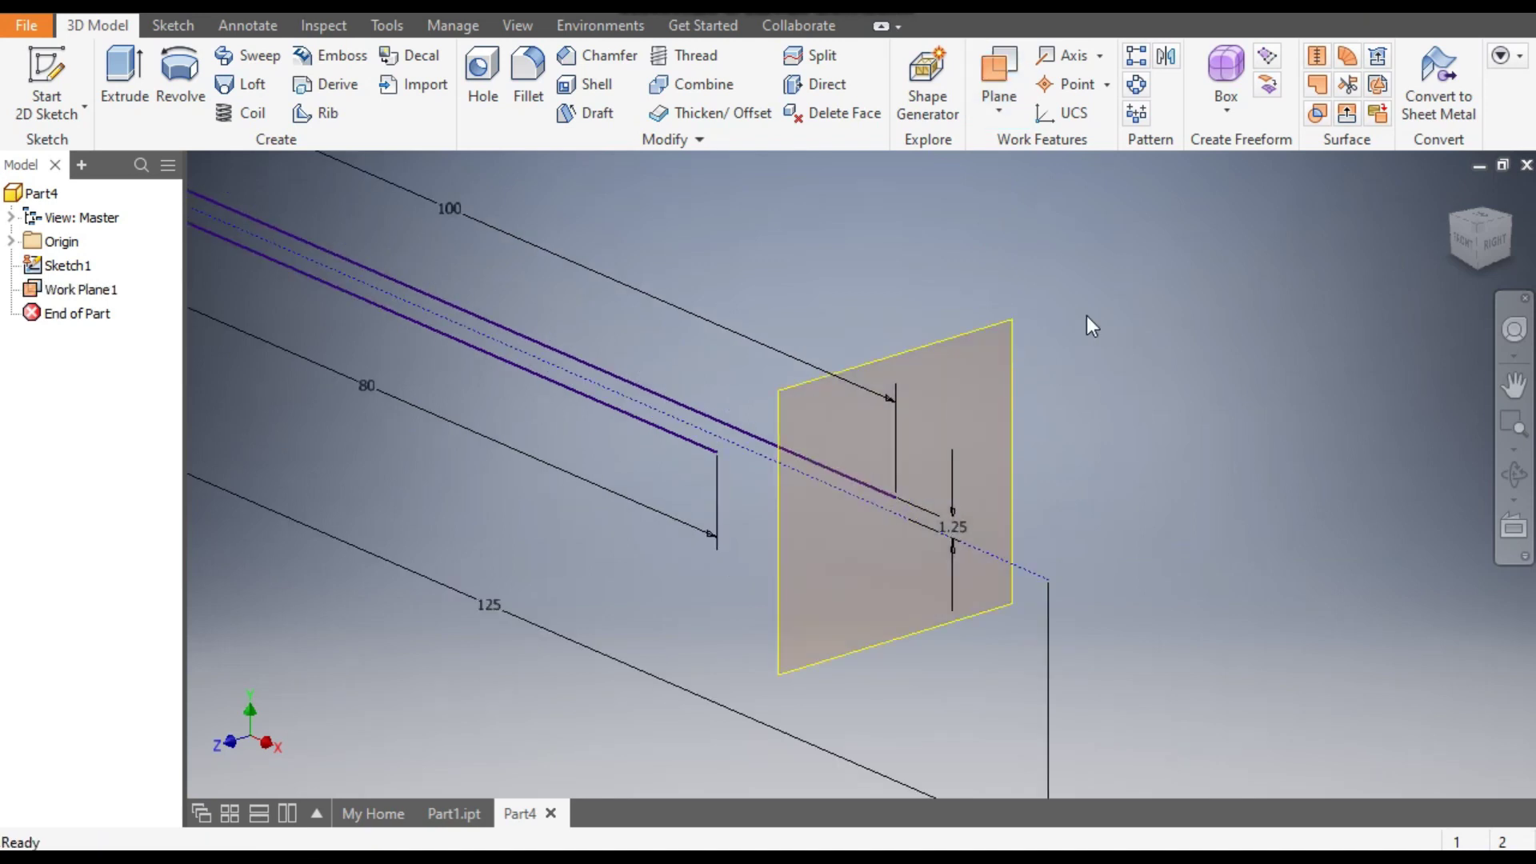
# - Start a new sketch on the work plane and project the 100 mm line's endpoint into it
pyautogui.scroll(5, 1113, 357)
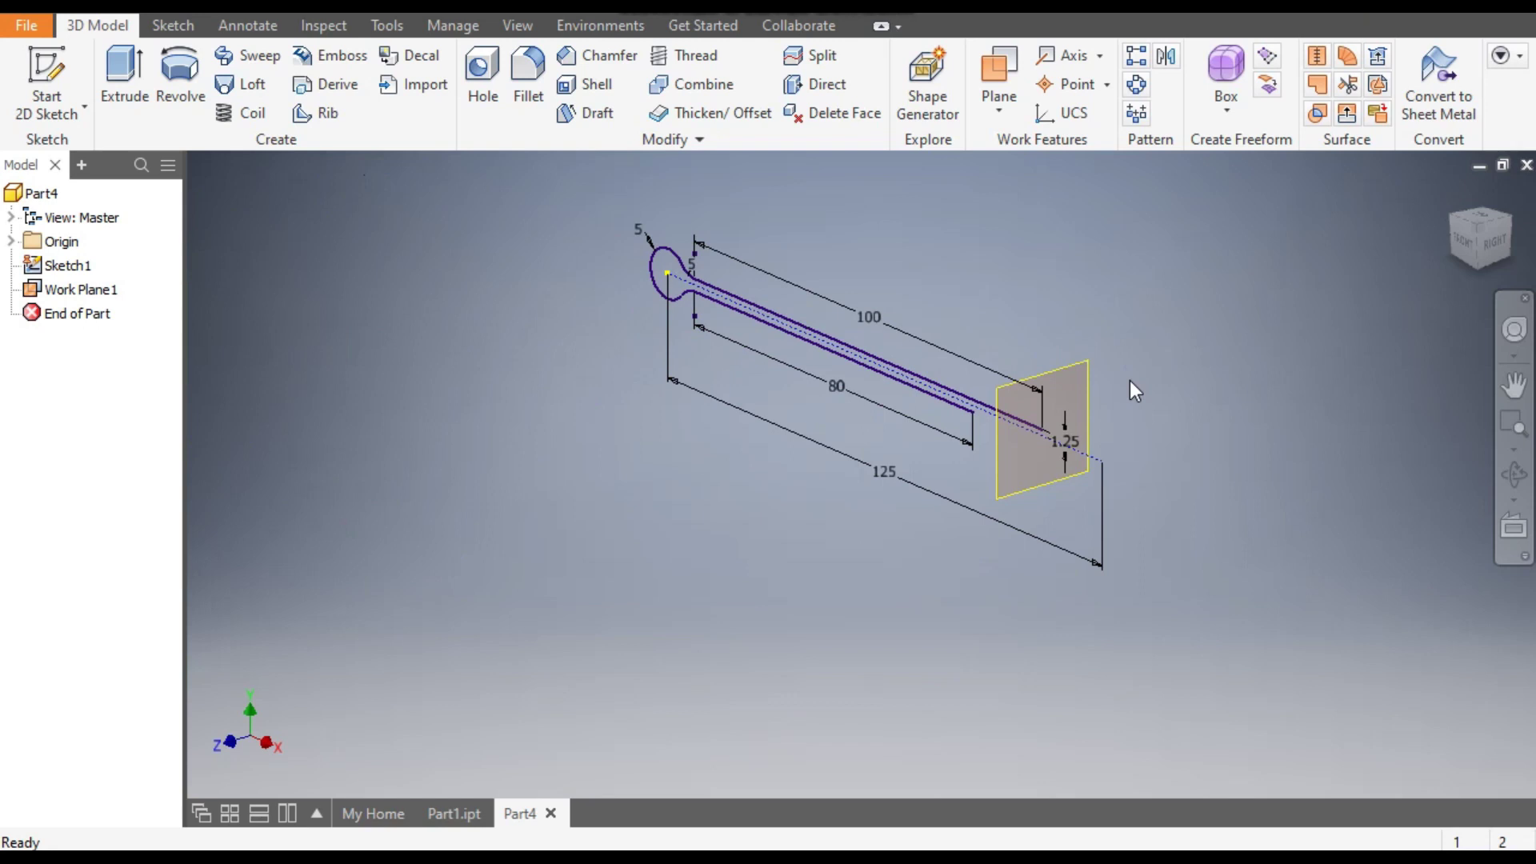
pyautogui.click(1064, 372)
pyautogui.click(1091, 355)
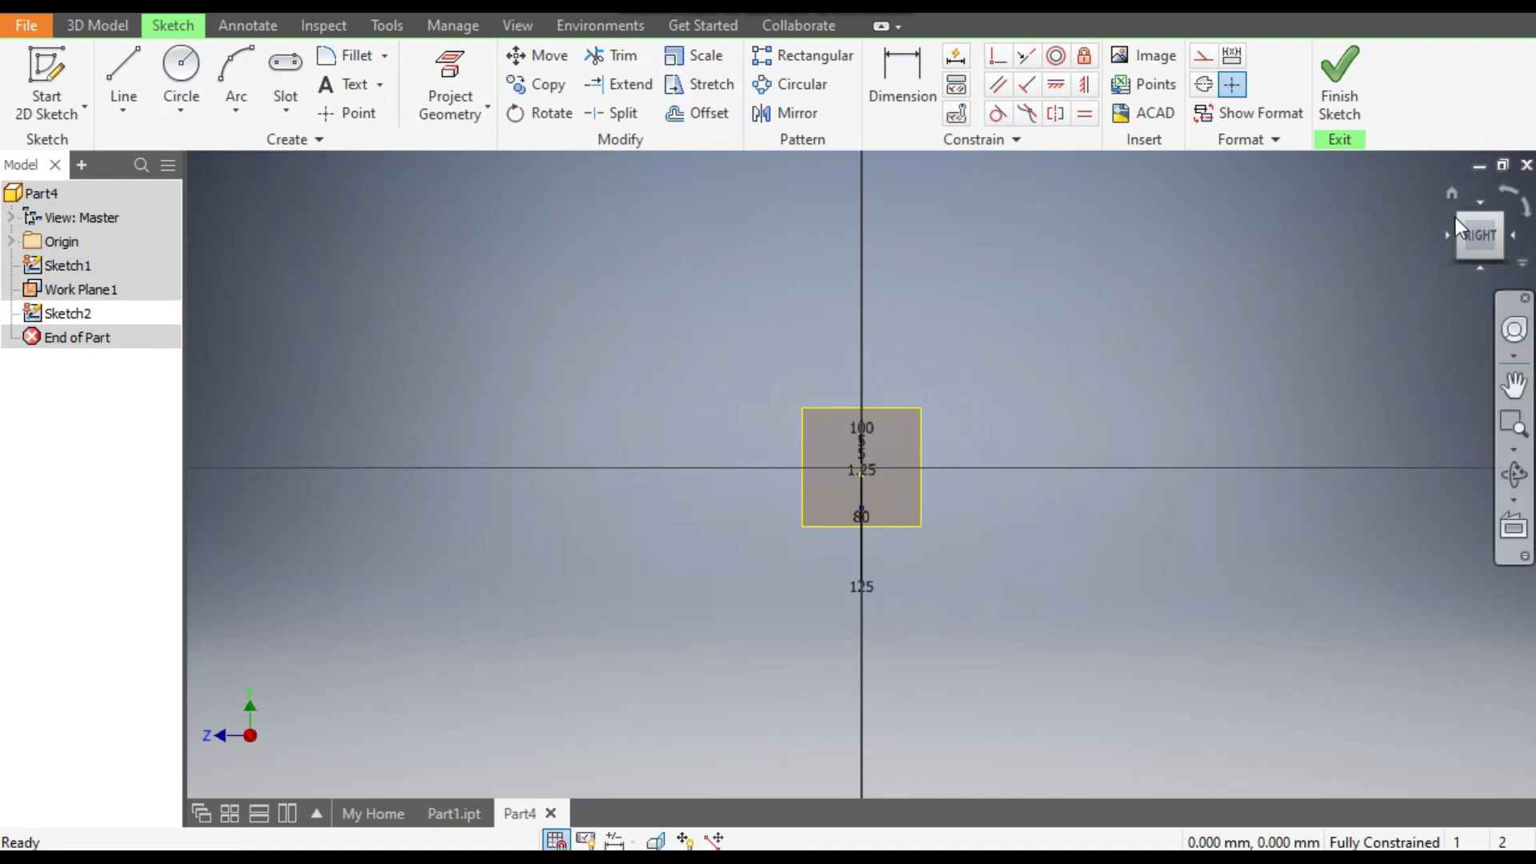
pyautogui.moveTo(1472, 228); pyautogui.dragTo(995, 540)
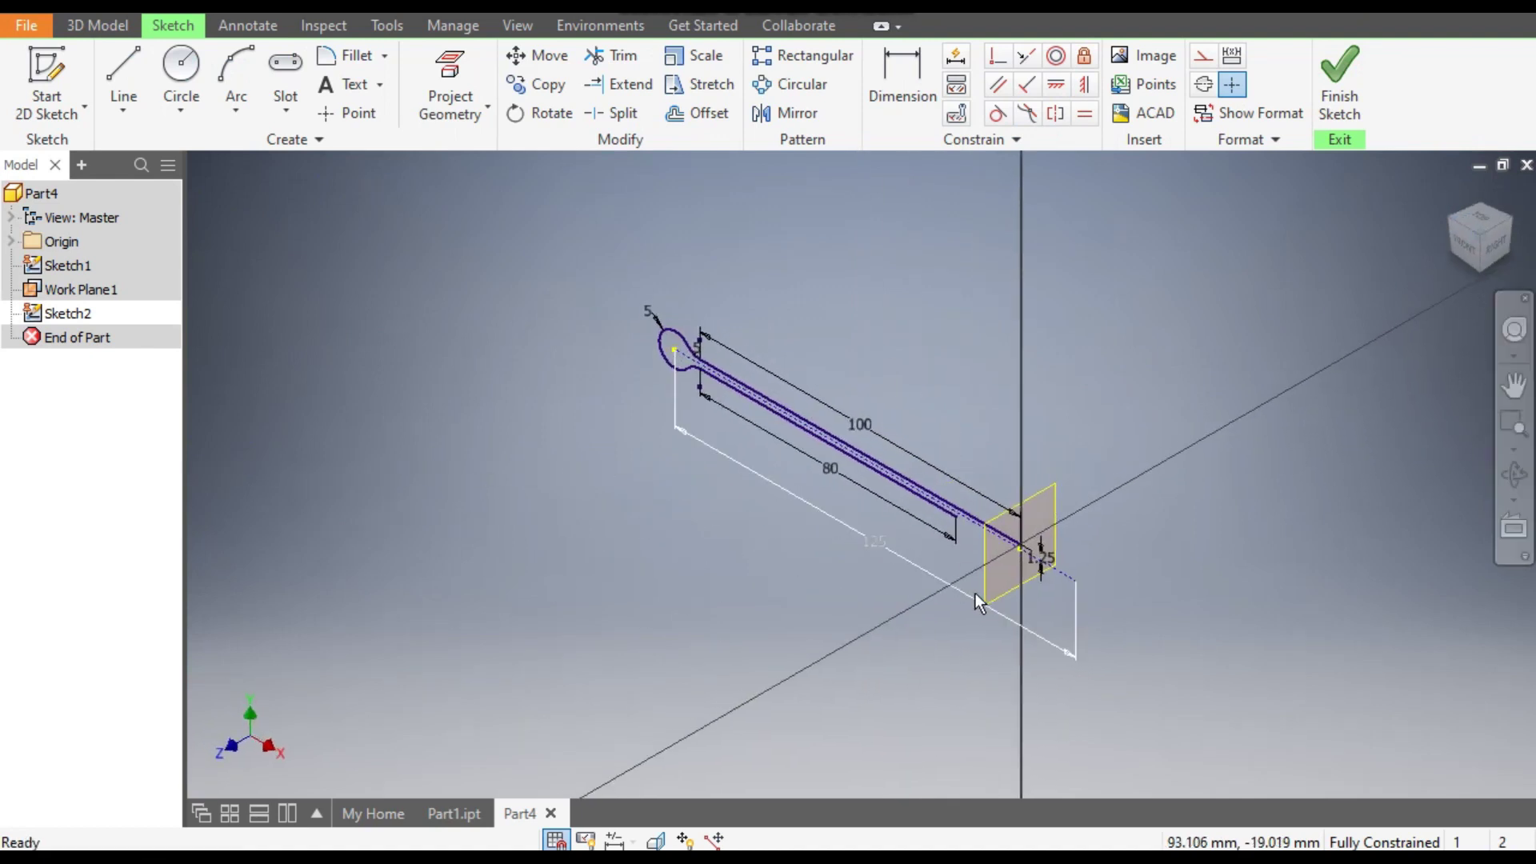
pyautogui.scroll(3, 976, 590)
pyautogui.scroll(3, 1108, 505)
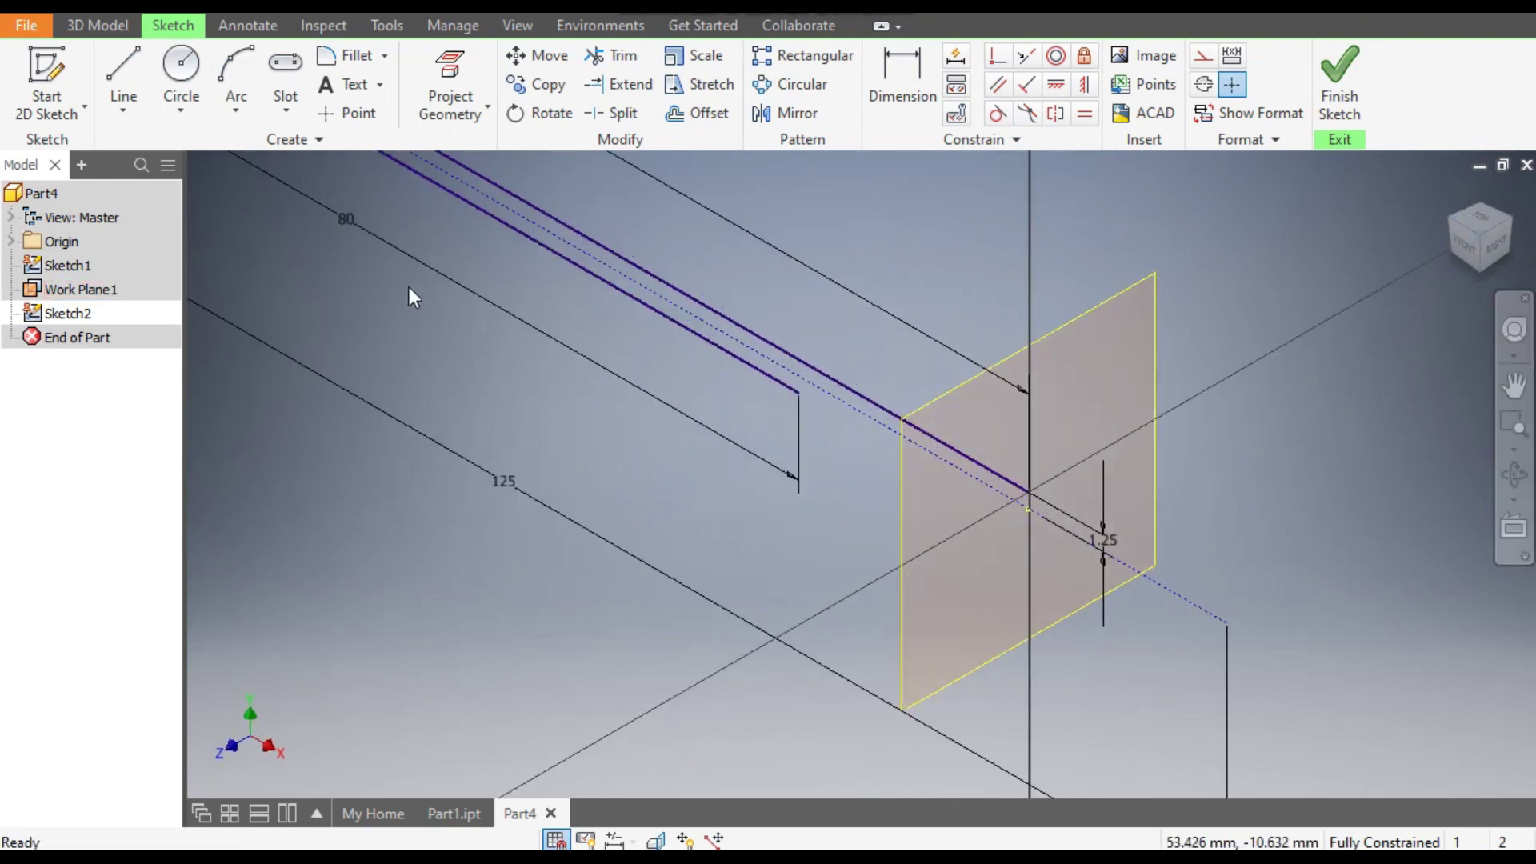
pyautogui.click(458, 80)
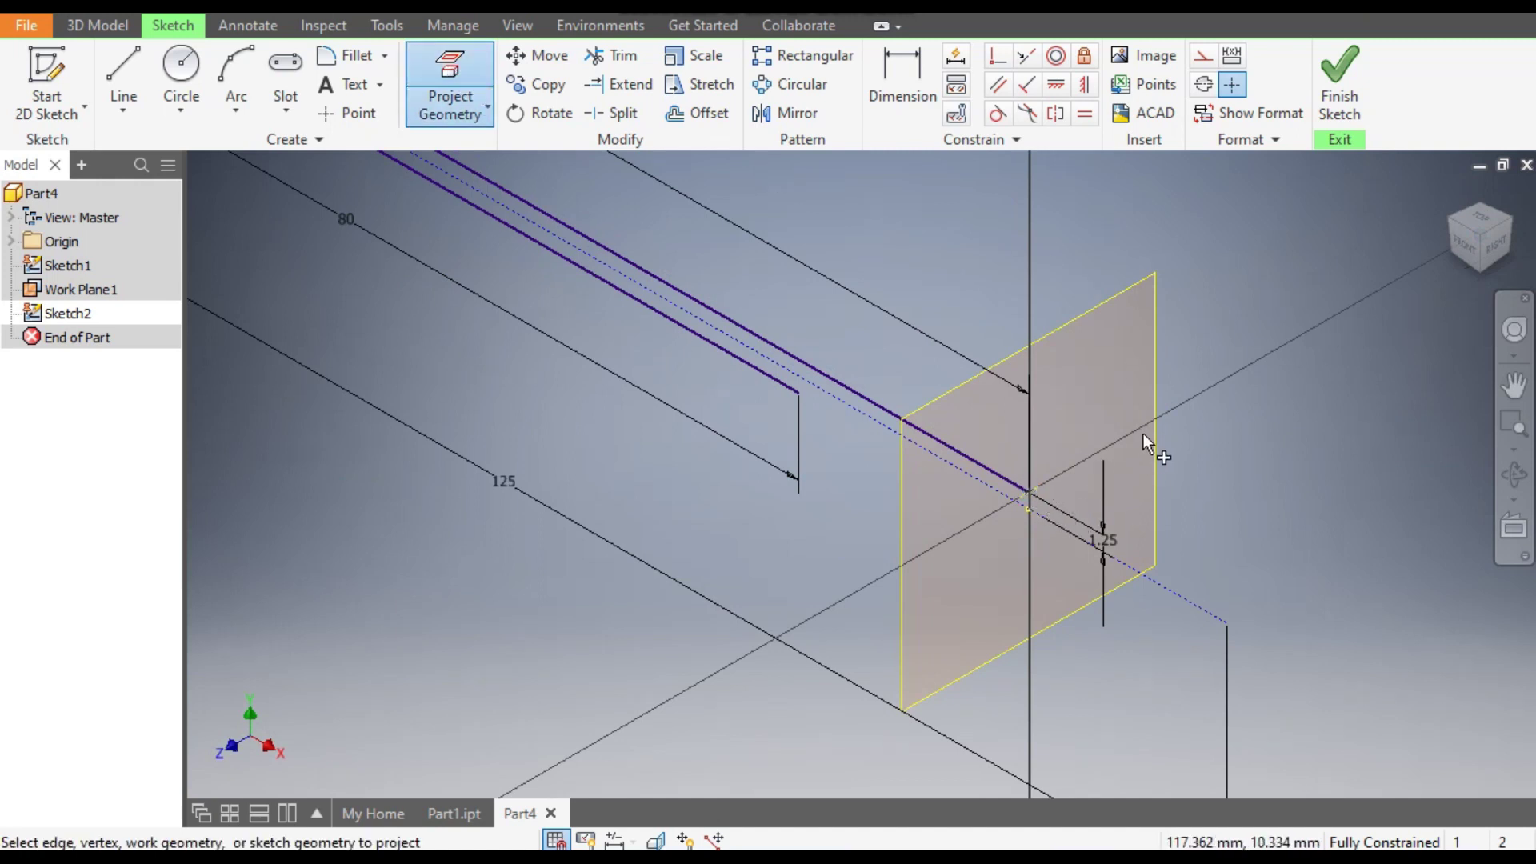
# - In the right view, draw a 3.25 mm horizontal line across the vertical axis, level with the projected point
pyautogui.click(118, 64)
pyautogui.click(1513, 386)
pyautogui.click(1495, 252)
pyautogui.scroll(10, 831, 417)
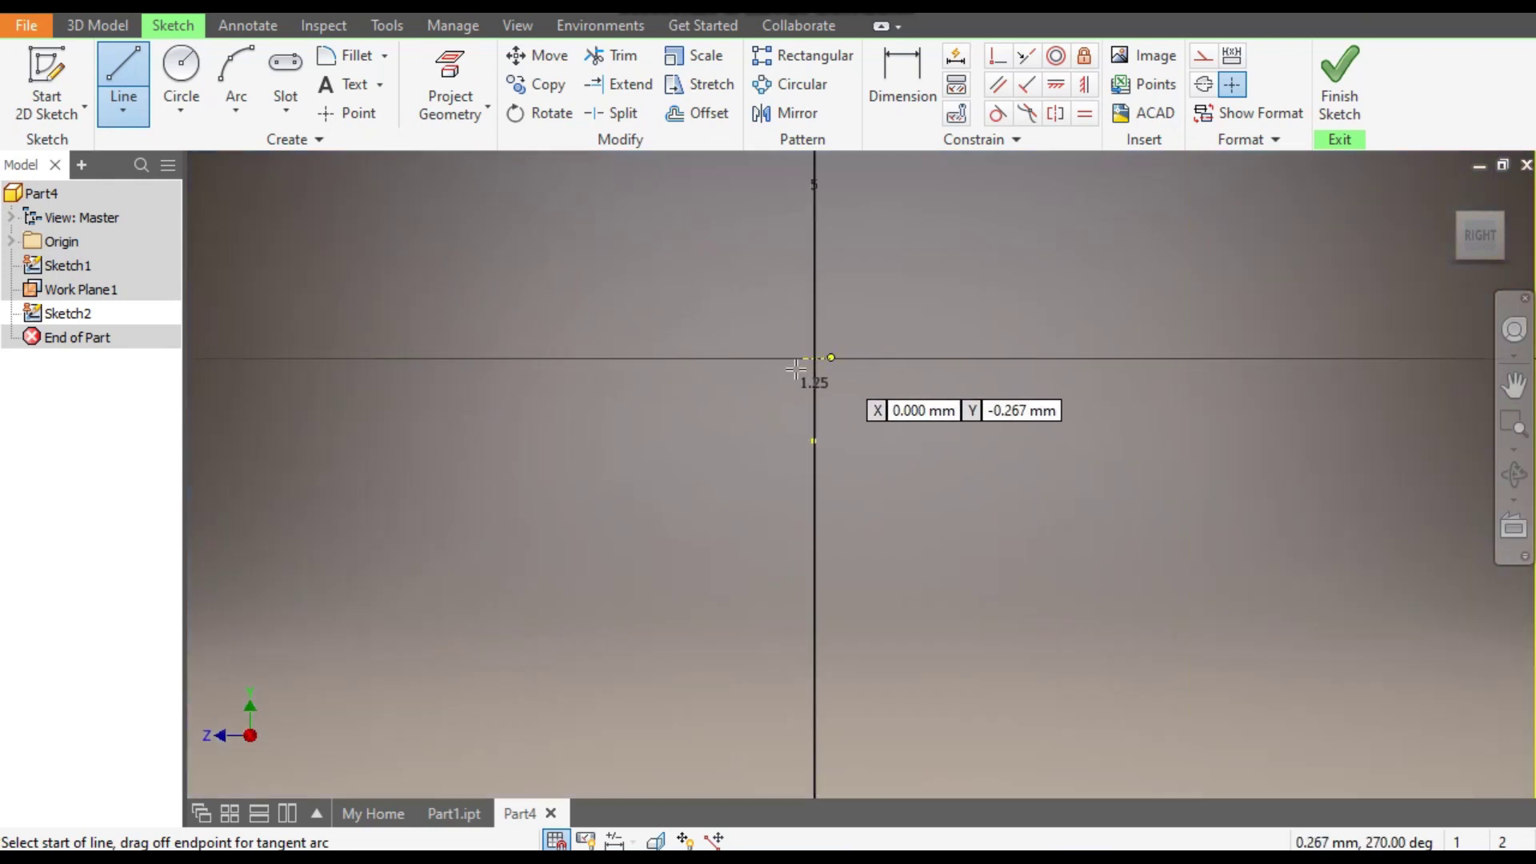
pyautogui.click(646, 359)
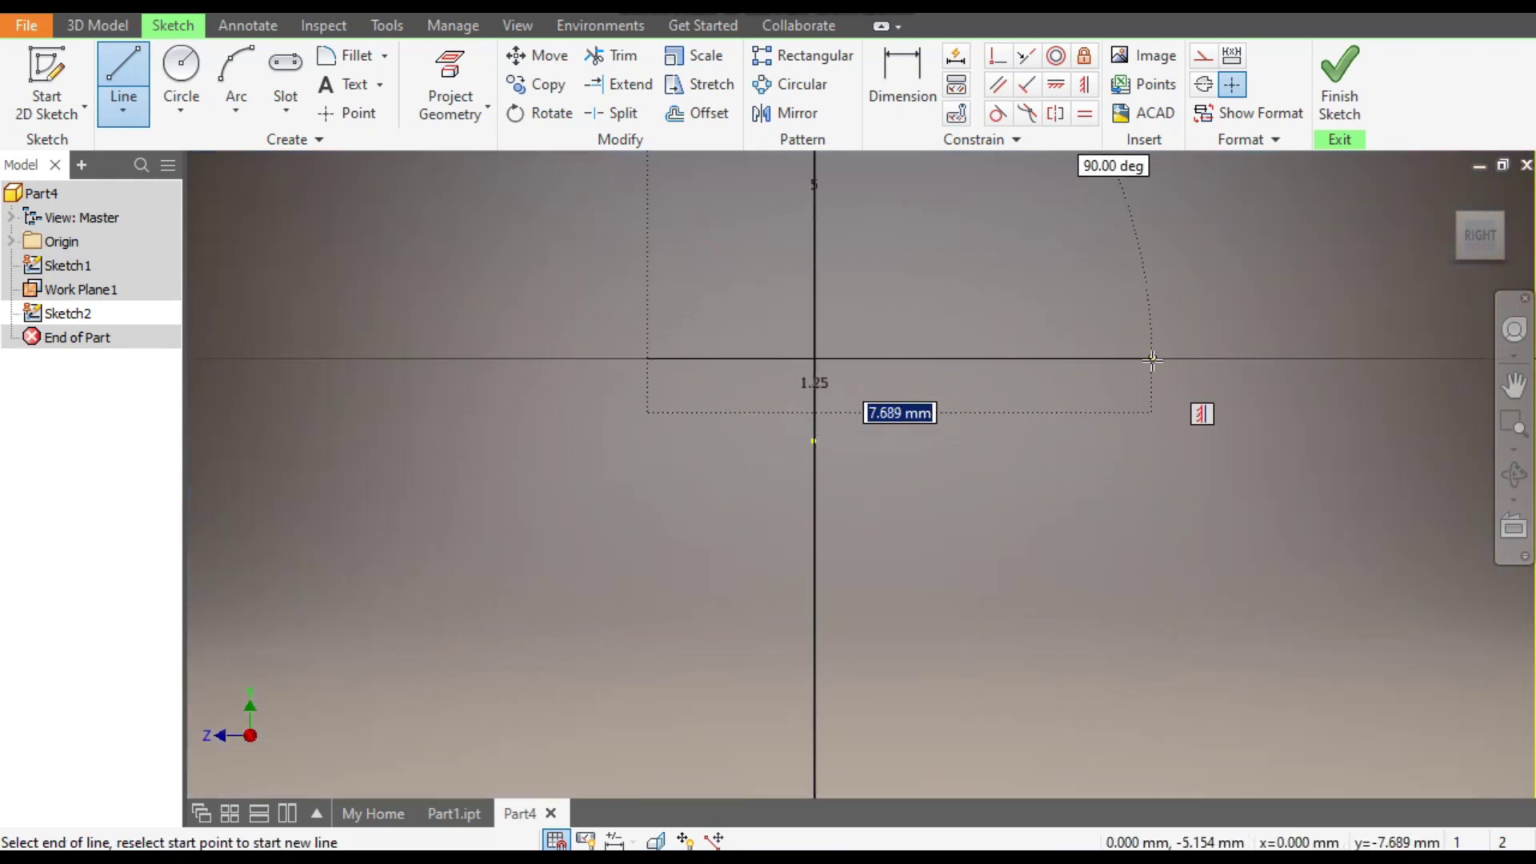
pyautogui.write('3.25')
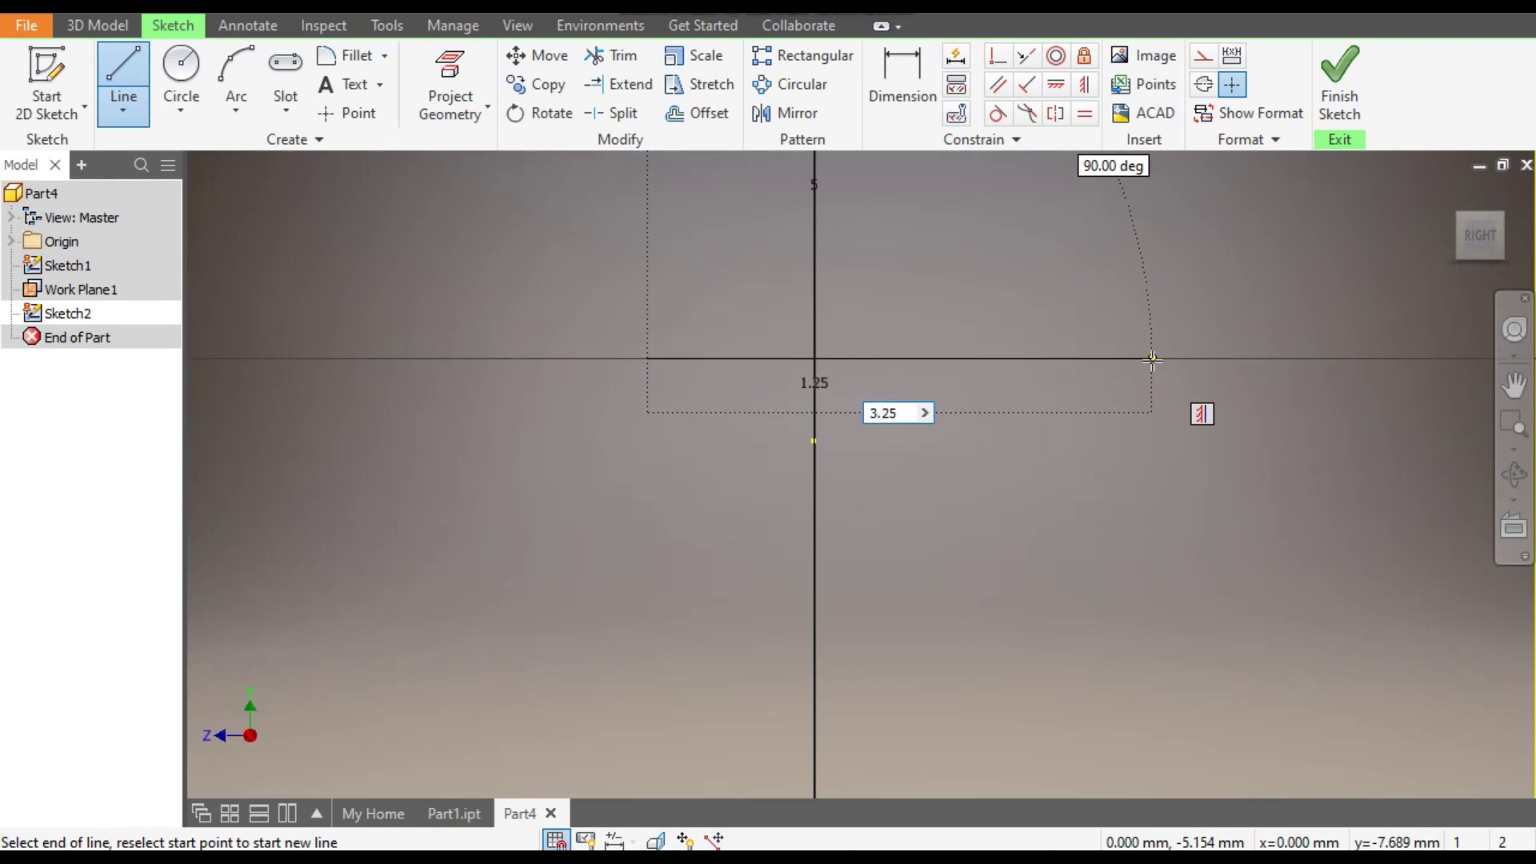
pyautogui.press('Return')
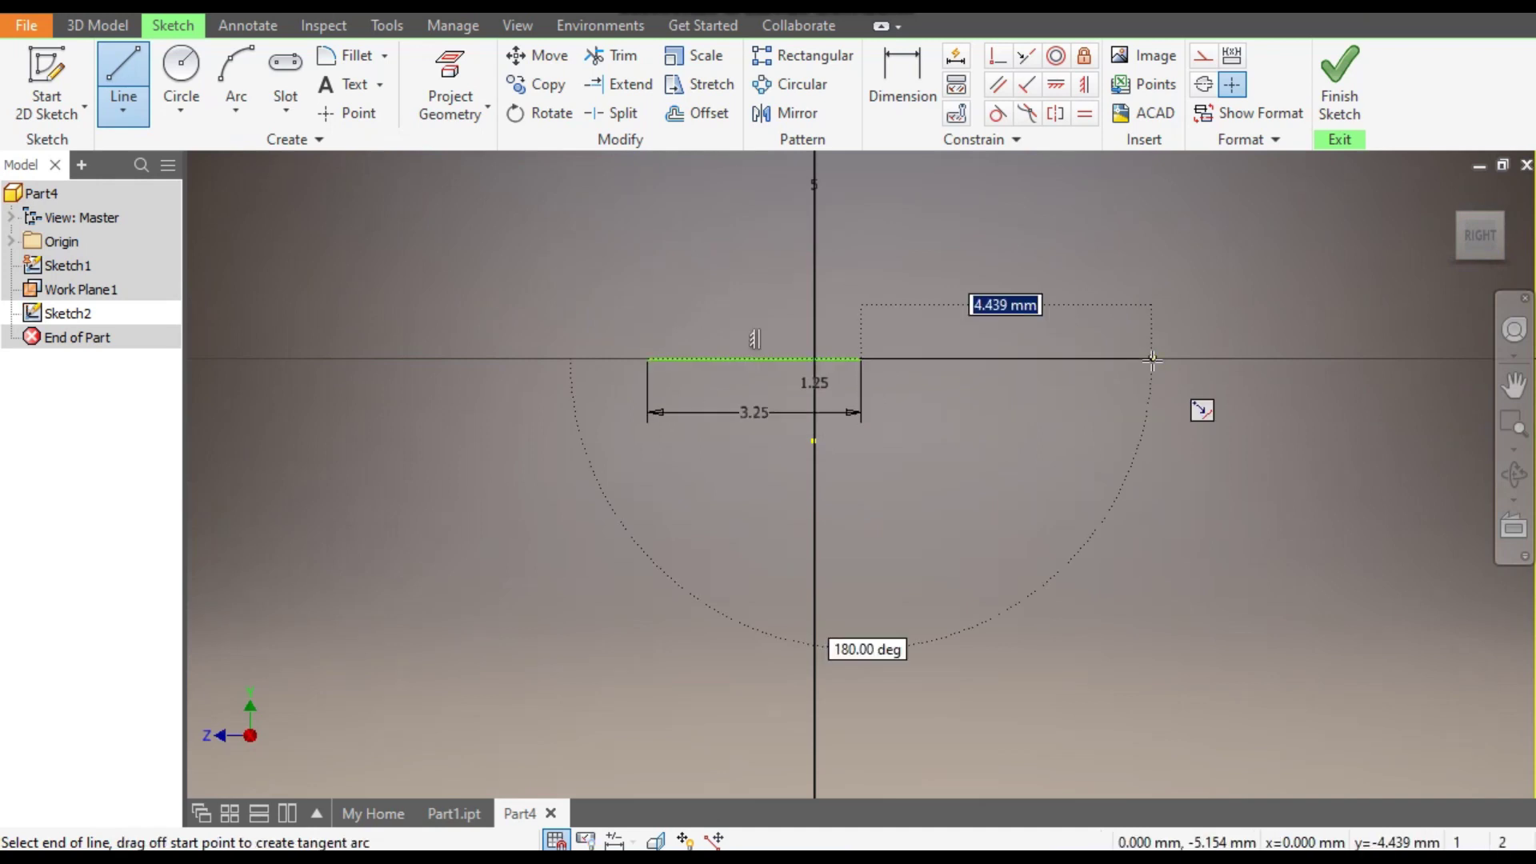
pyautogui.press('Escape')
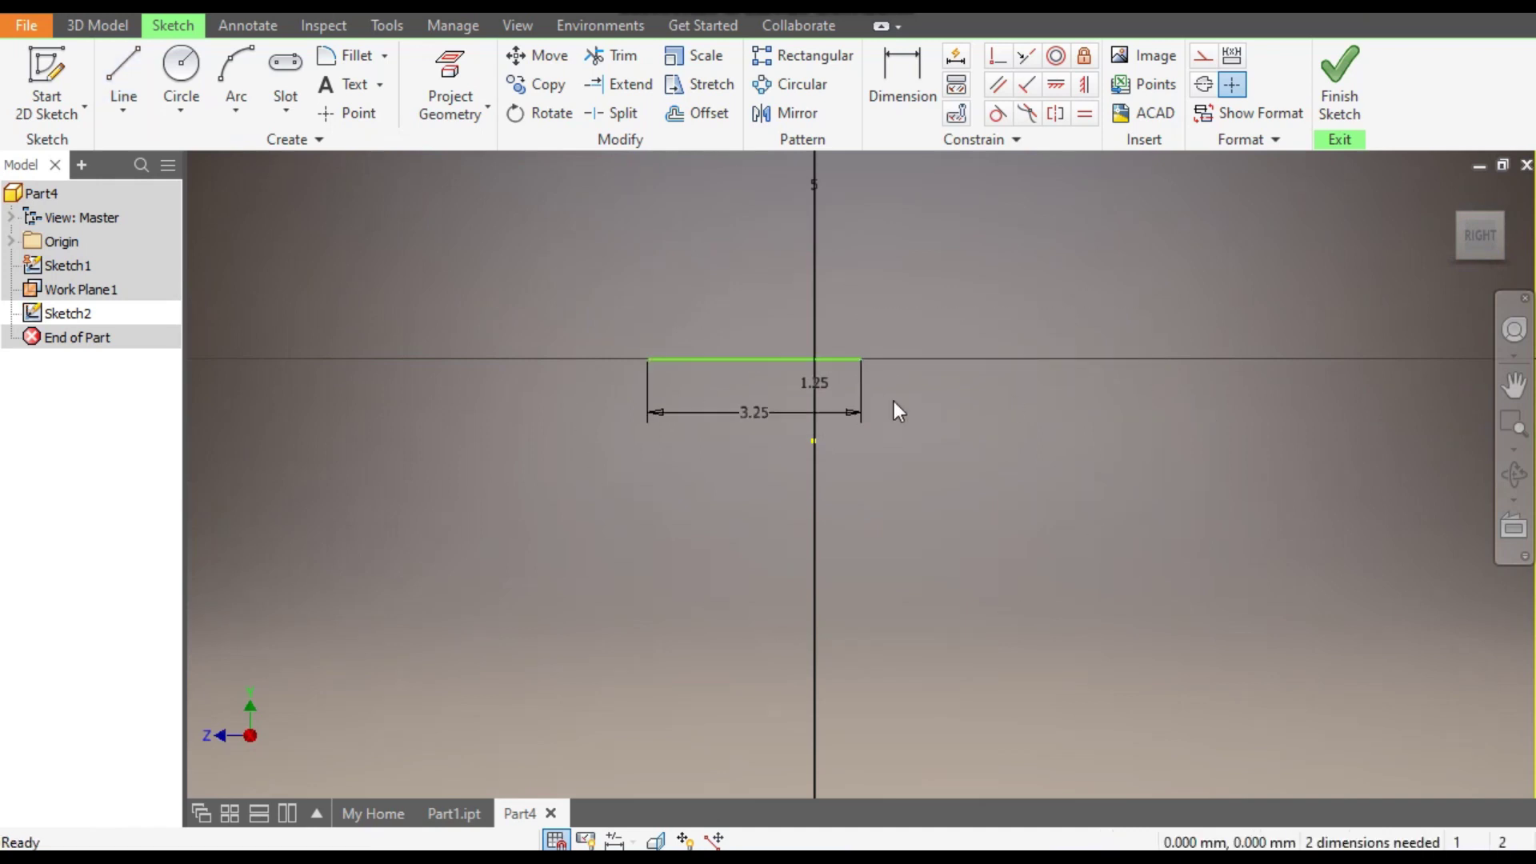
# - Move the 3.25 mm line clear of the axis and make its midpoint coincident with the projected point
pyautogui.moveTo(745, 360)
pyautogui.mouseDown()
pyautogui.moveTo(865, 280)
pyautogui.moveTo(992, 243)
pyautogui.mouseUp()
pyautogui.click(1159, 275)
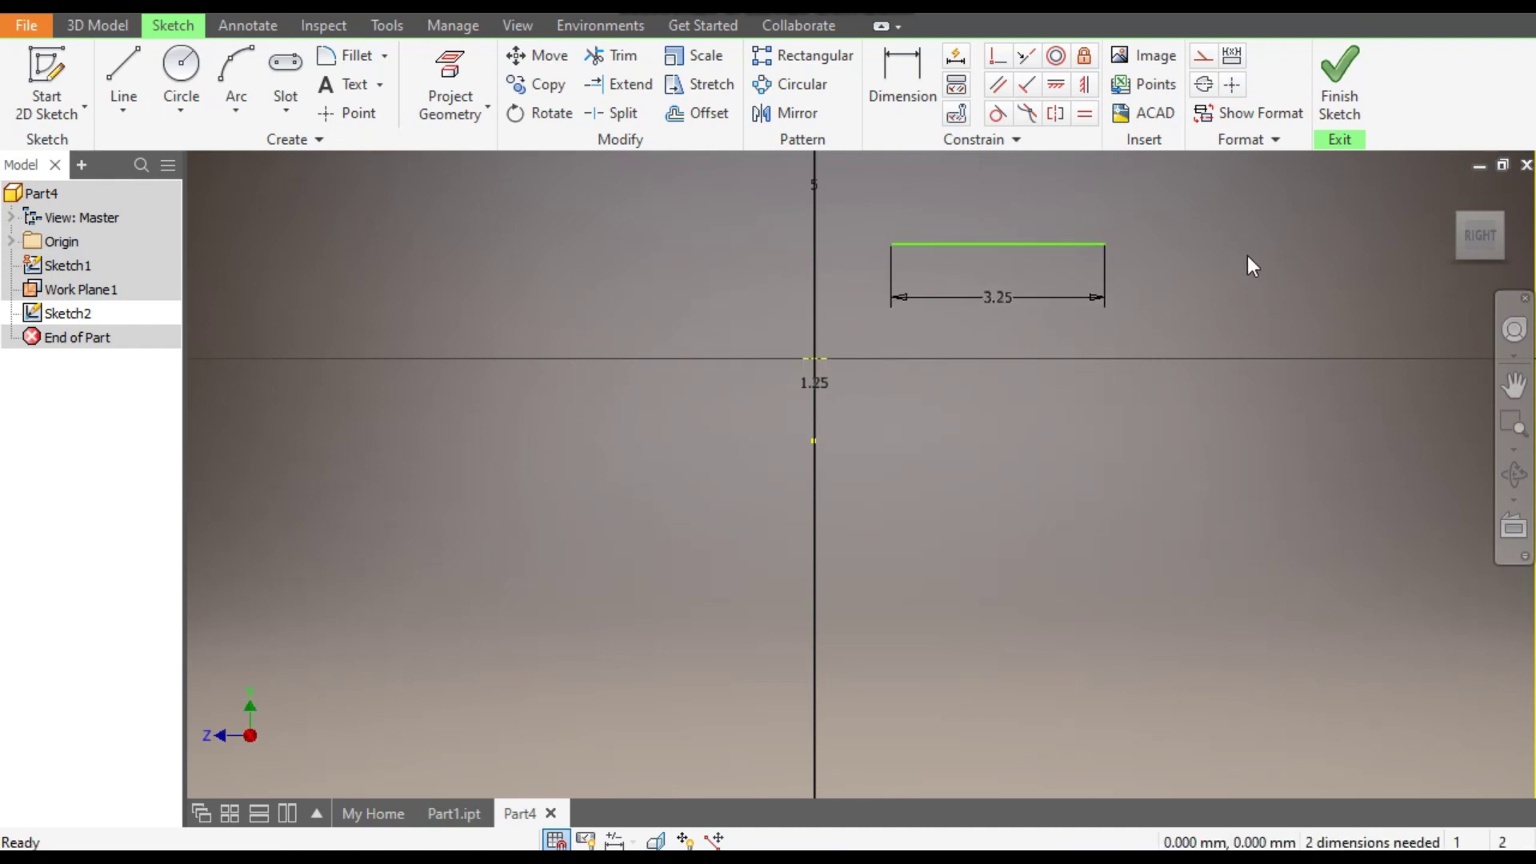
pyautogui.click(999, 59)
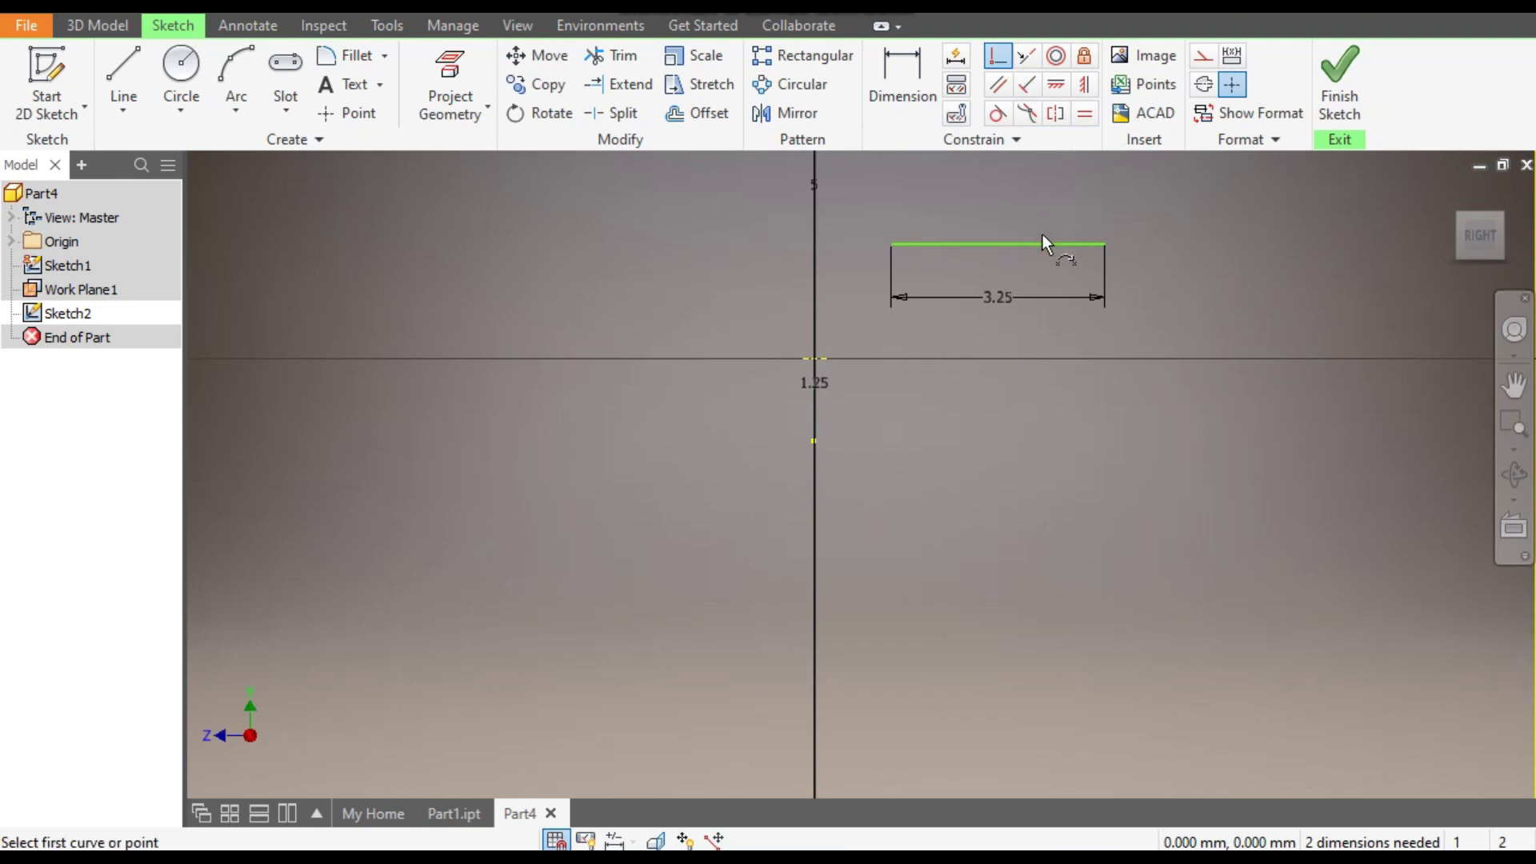
pyautogui.click(1000, 244)
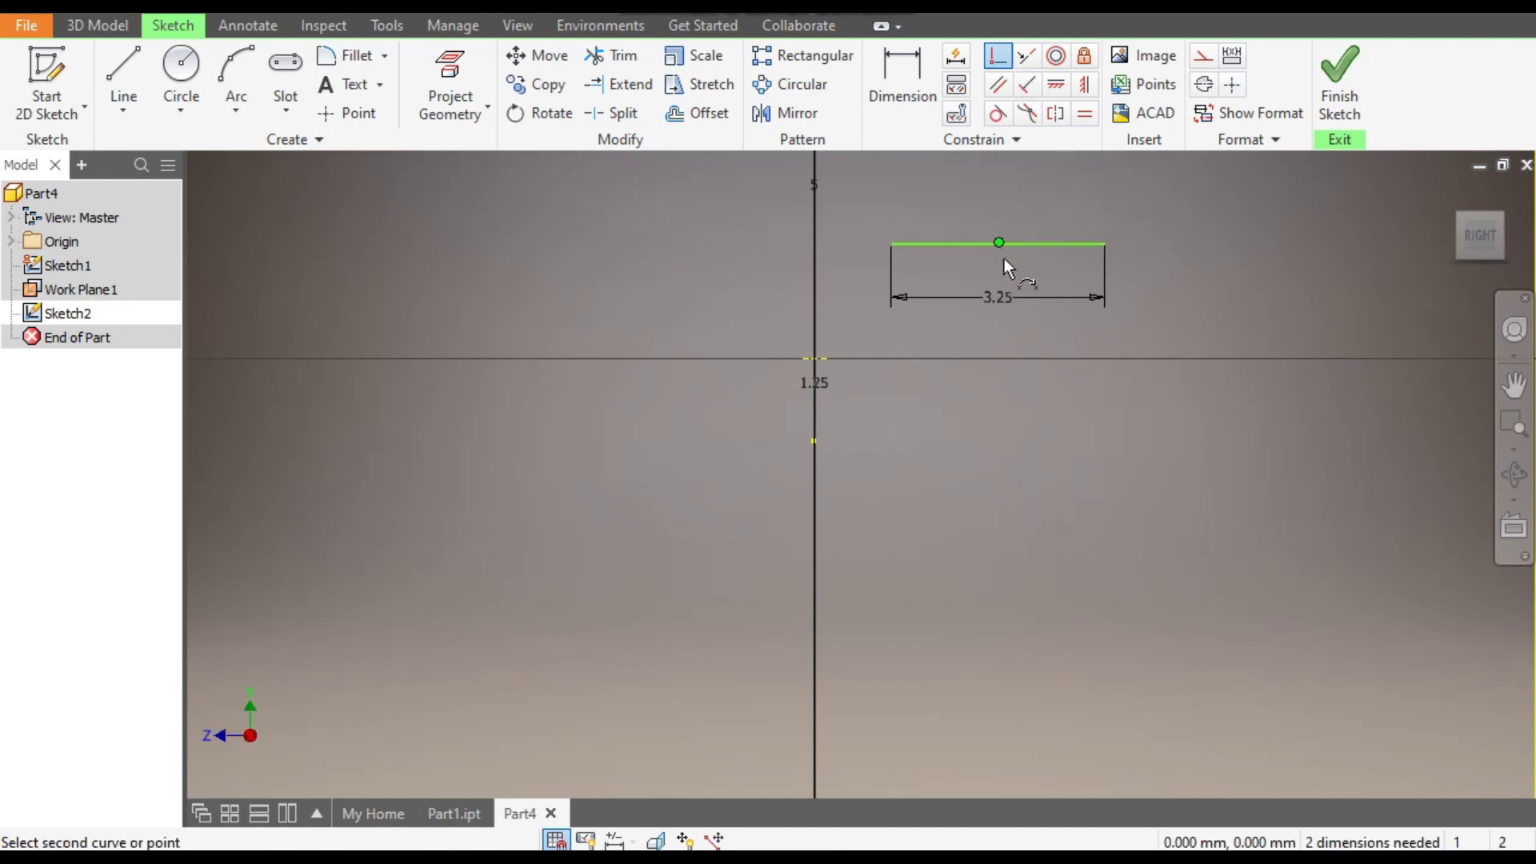
pyautogui.click(815, 359)
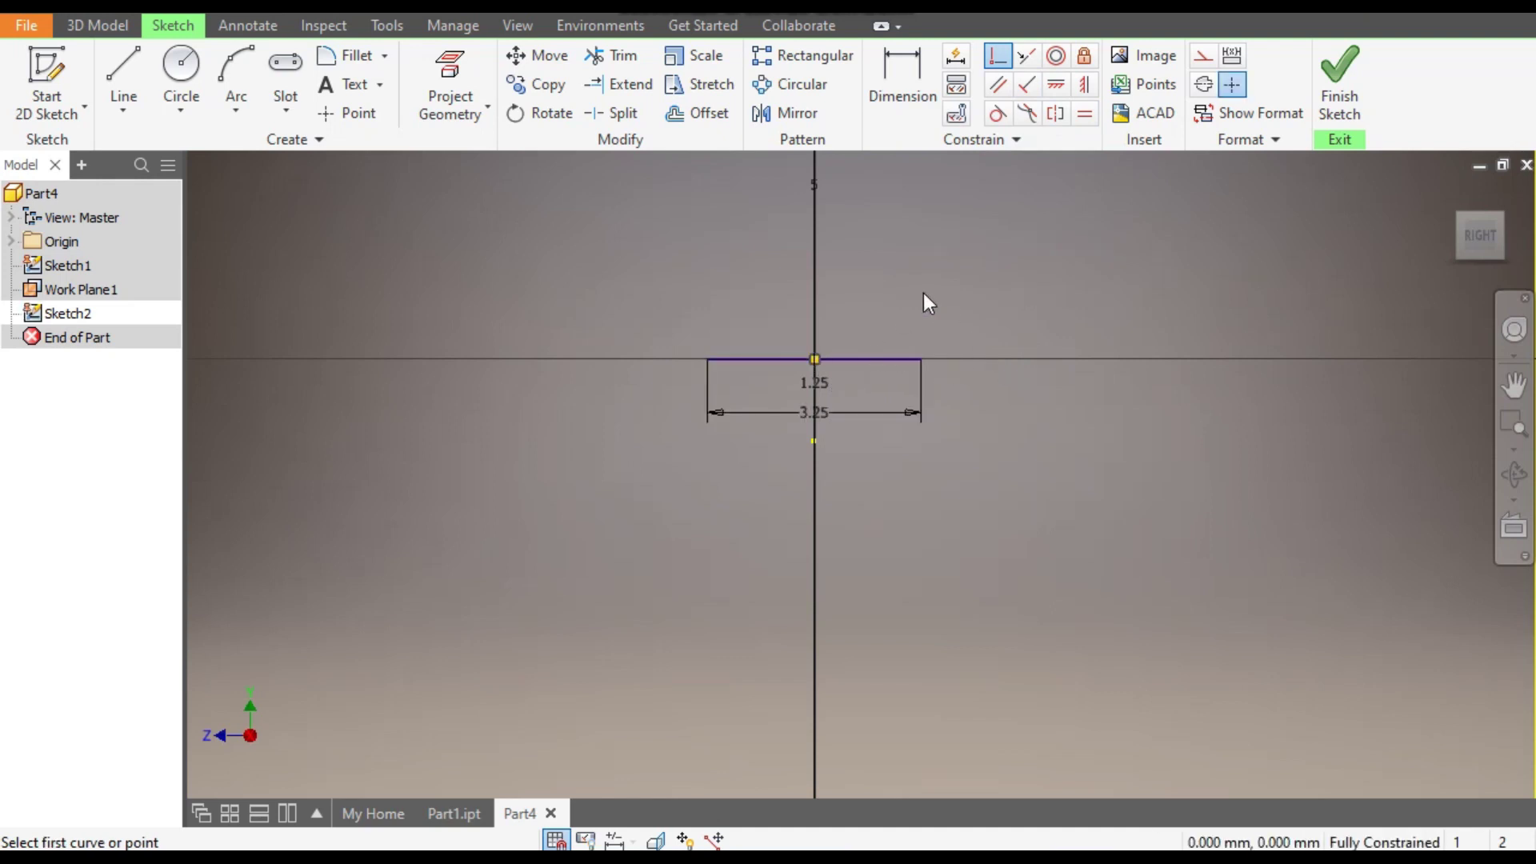
pyautogui.press('Escape')
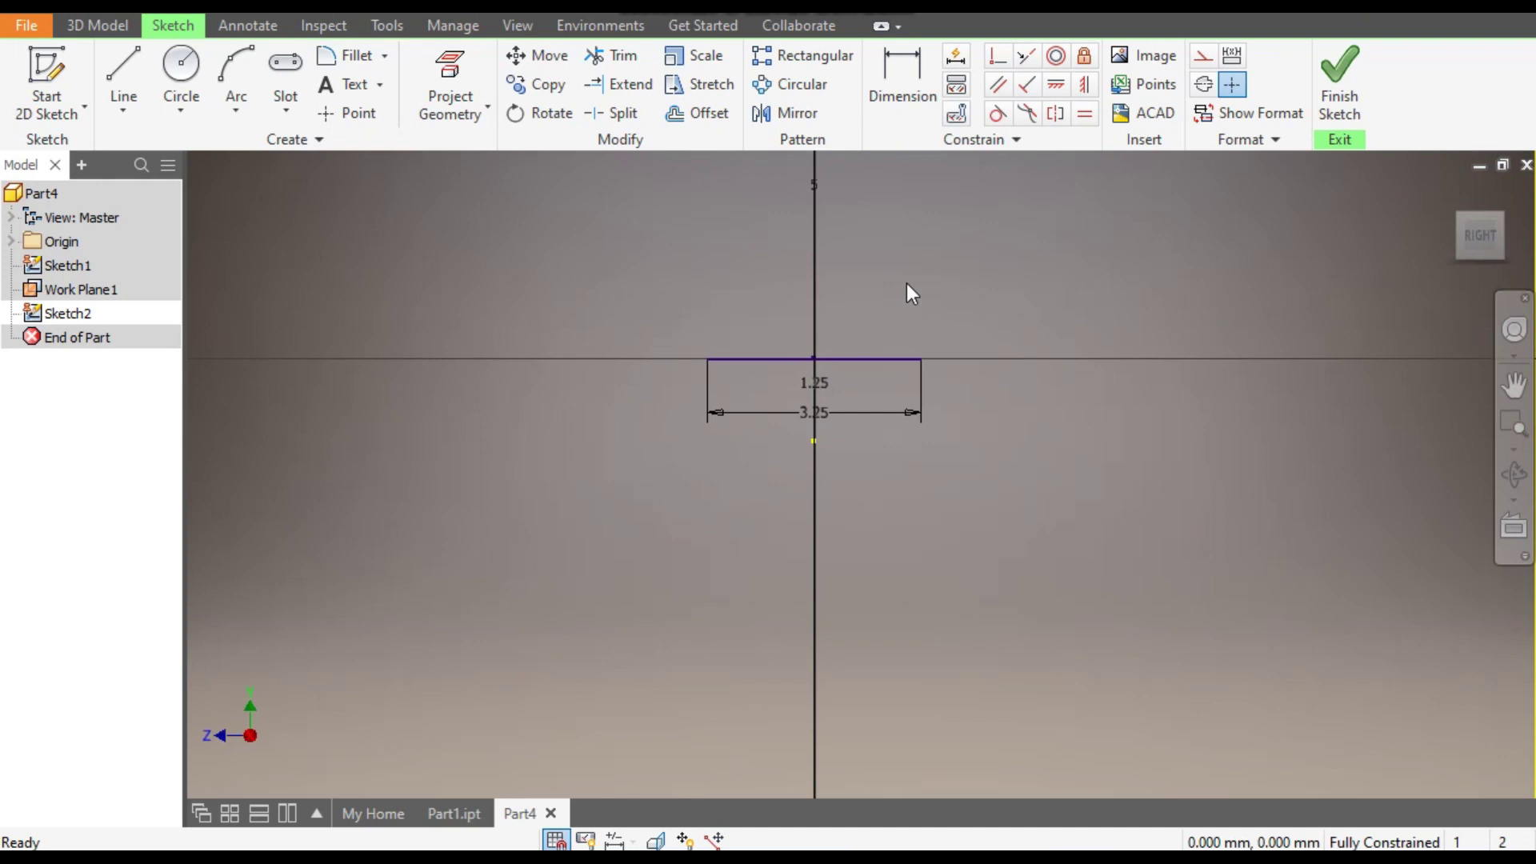
# - Close the profile with a 2 mm radius three-point arc above the line, spanning its endpoints, and finish the sketch
pyautogui.click(242, 108)
pyautogui.click(315, 160)
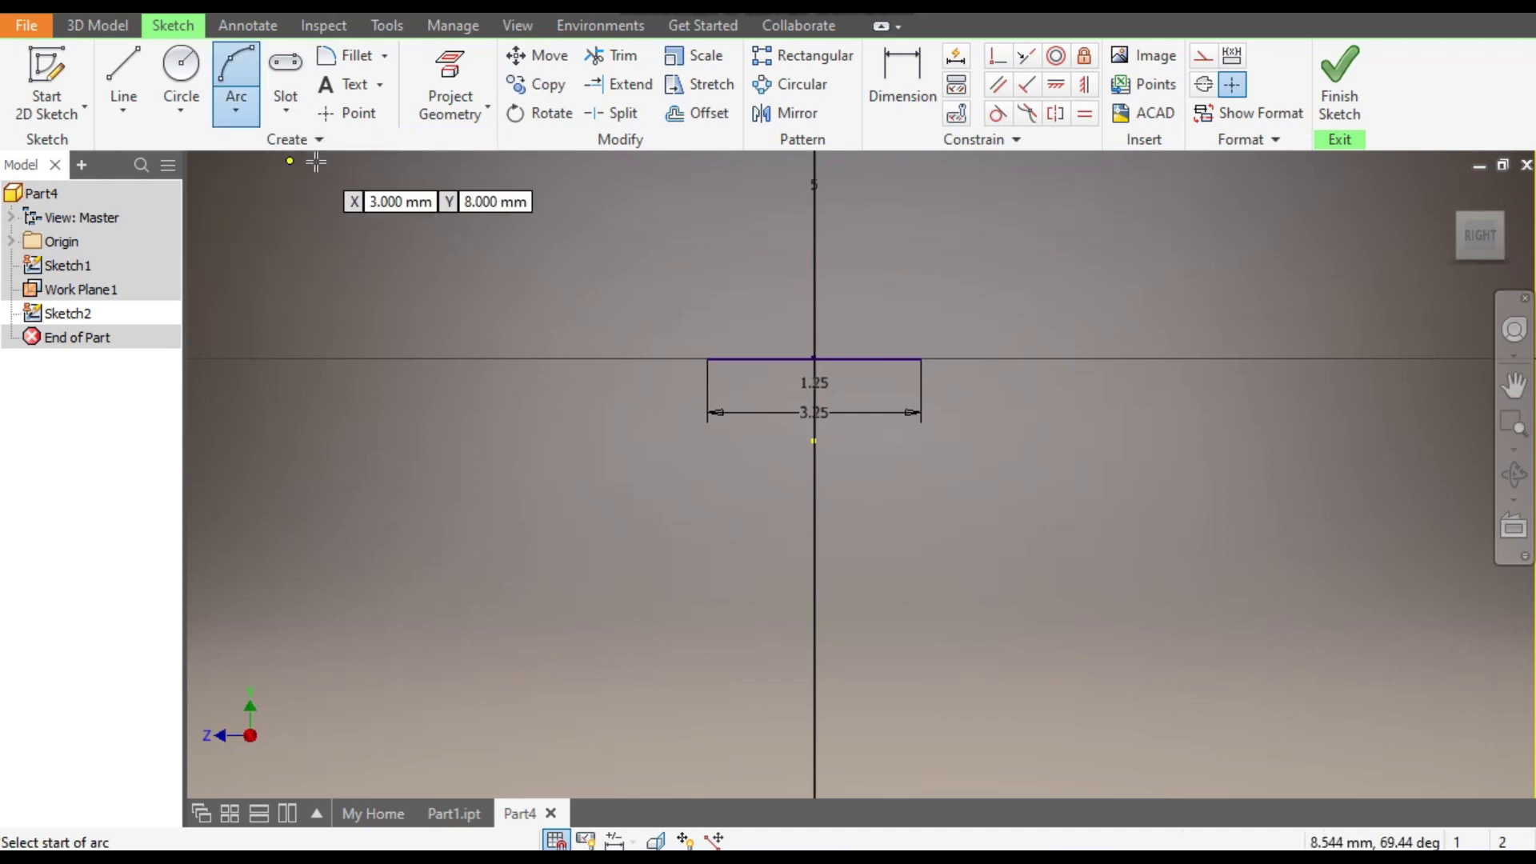
pyautogui.click(708, 358)
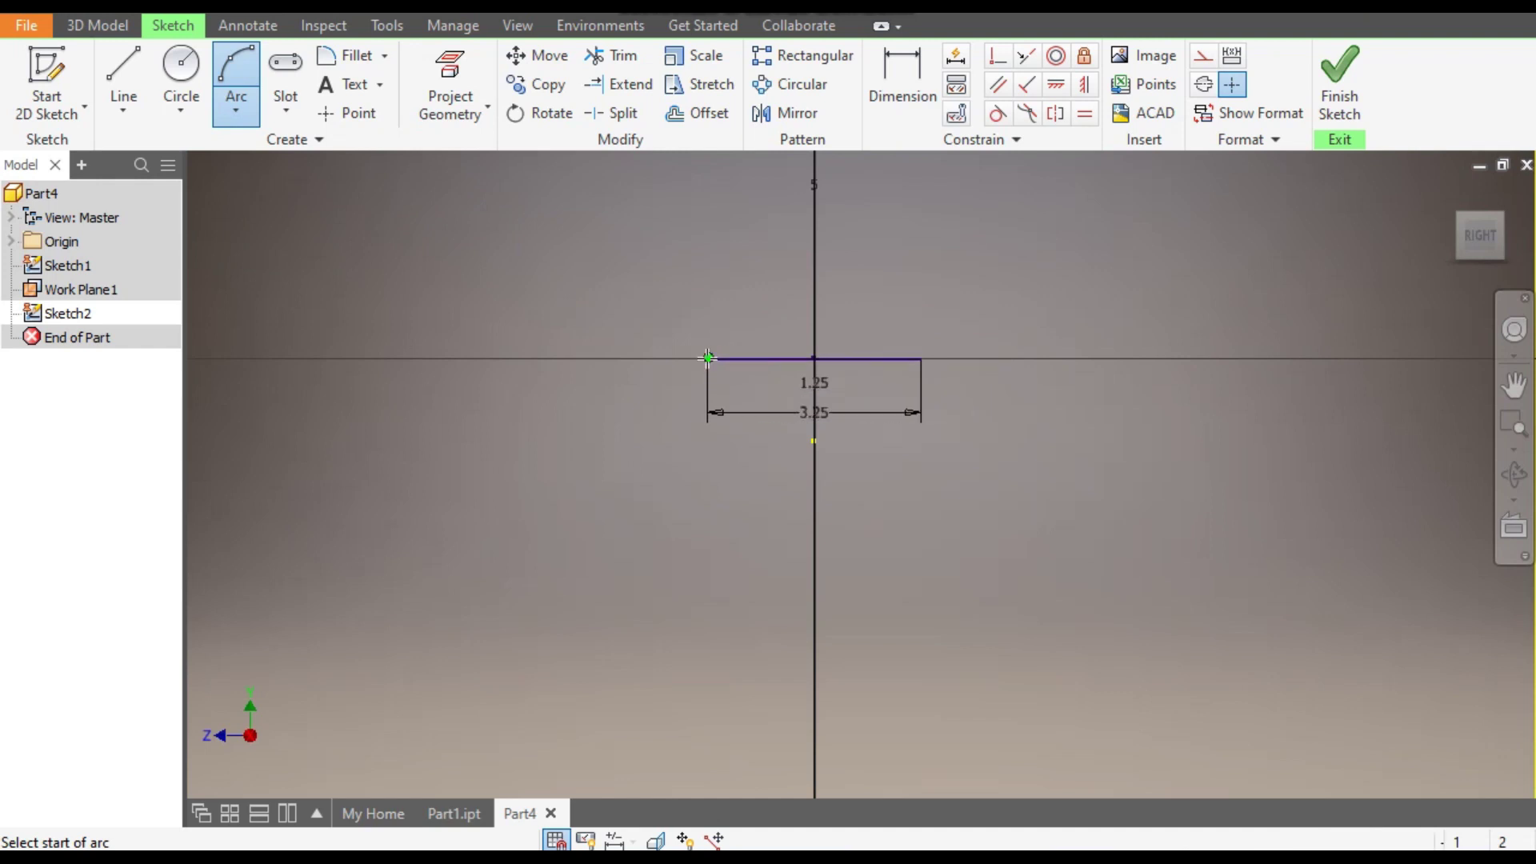
pyautogui.click(921, 359)
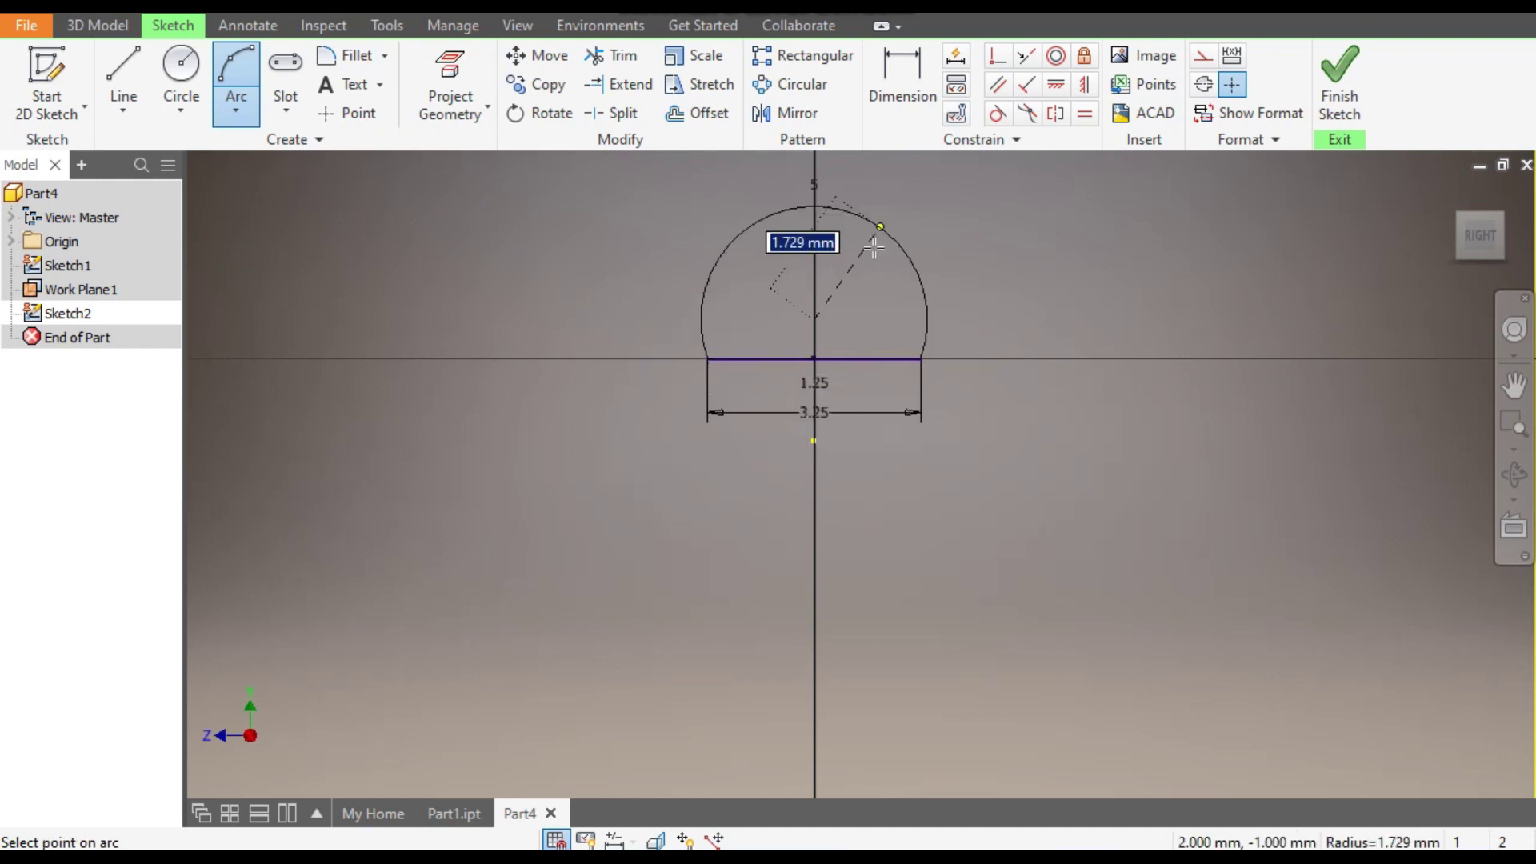
pyautogui.write('2')
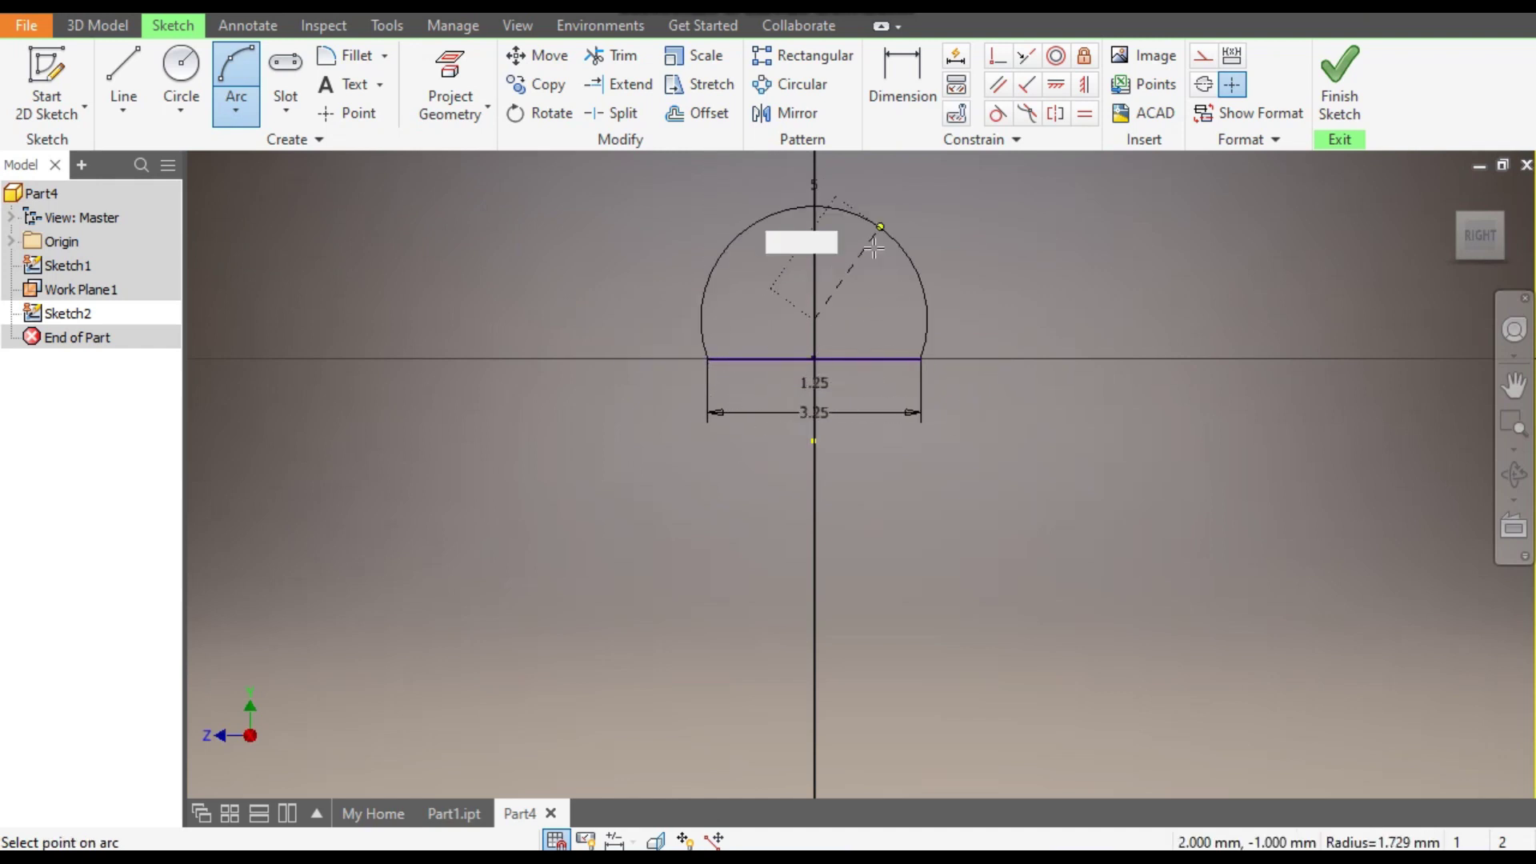
pyautogui.press('Return')
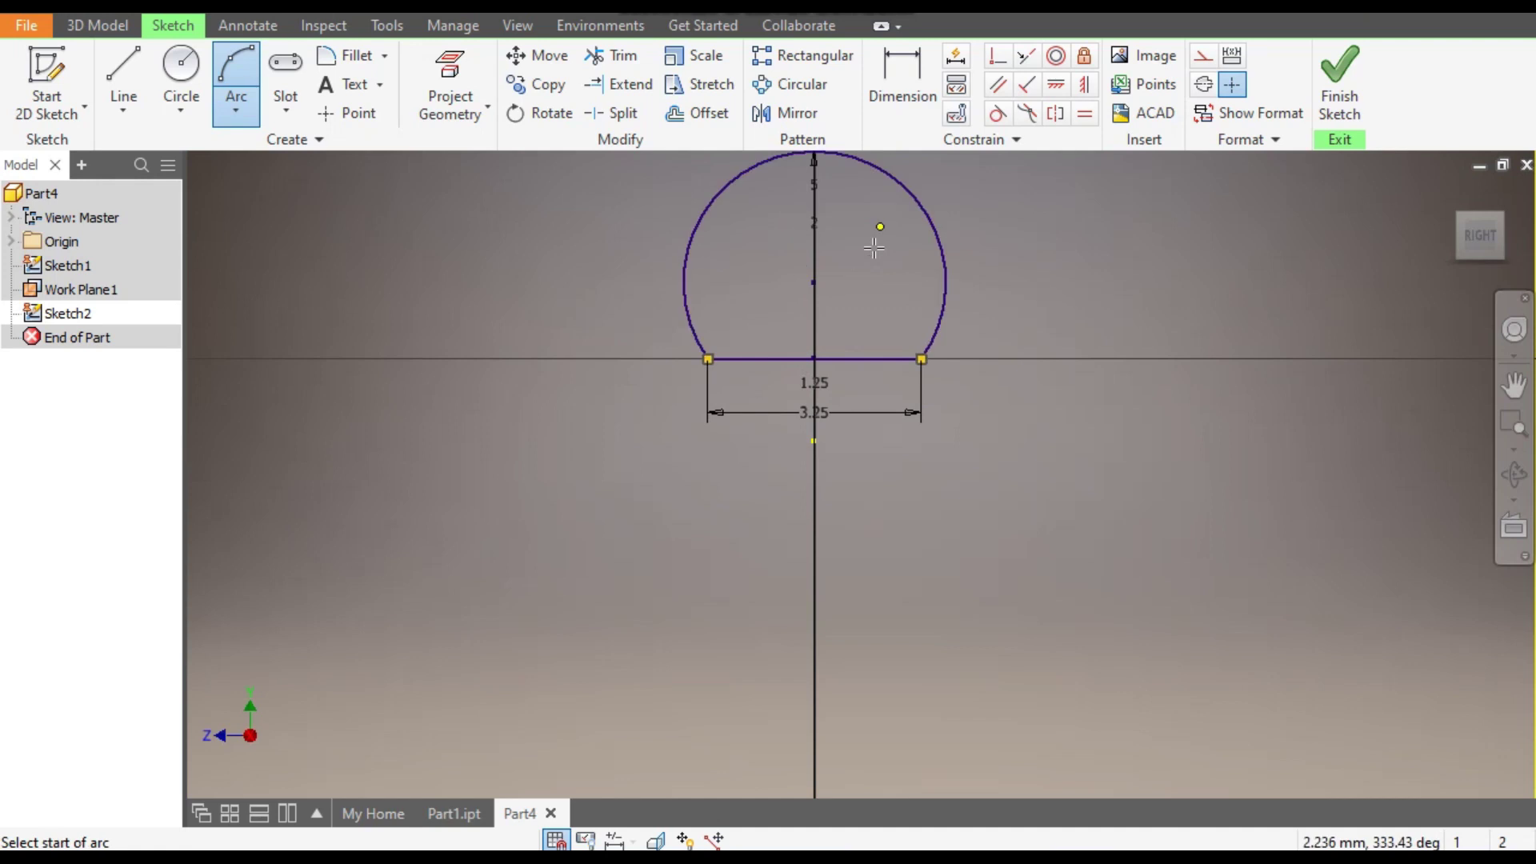
pyautogui.press('Escape')
pyautogui.scroll(-3, 960, 384)
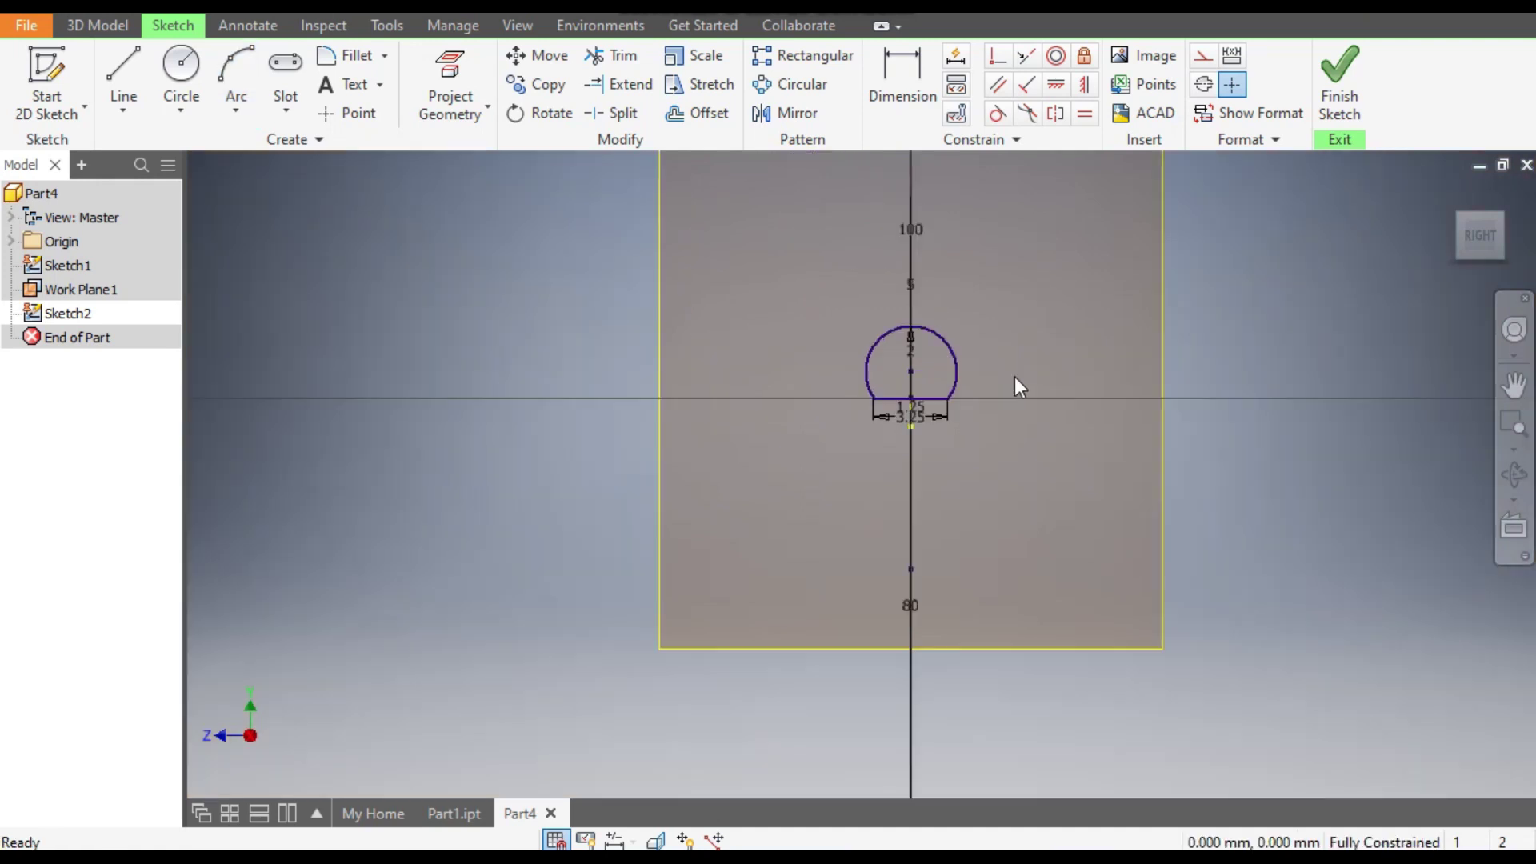
pyautogui.click(1339, 76)
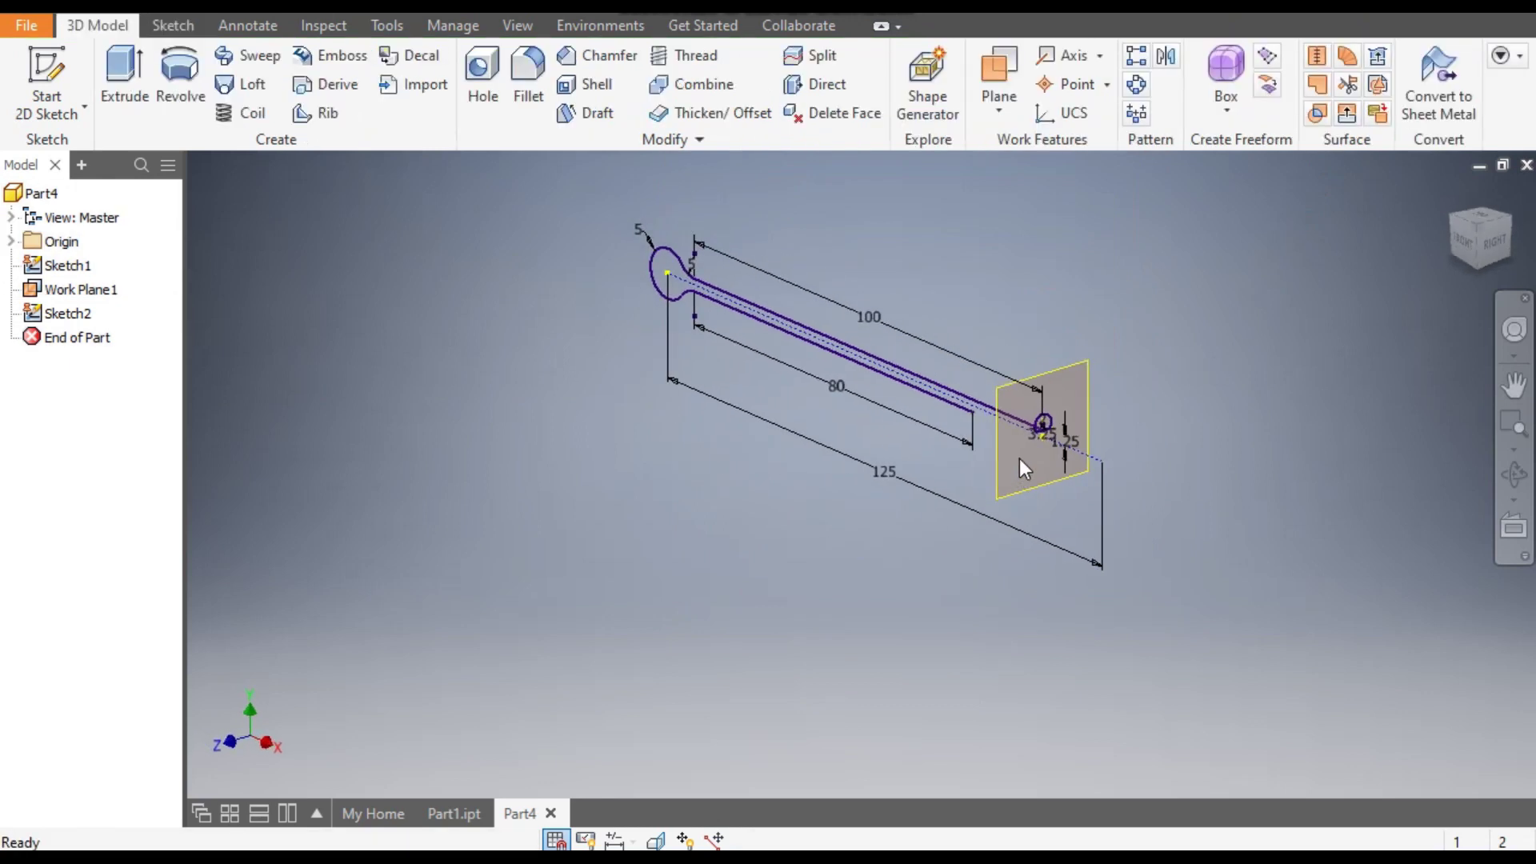
# - Sweep the closed arc-and-line profile along the whole loop-and-legs path as a solid, using path orientation
pyautogui.scroll(3, 1059, 405)
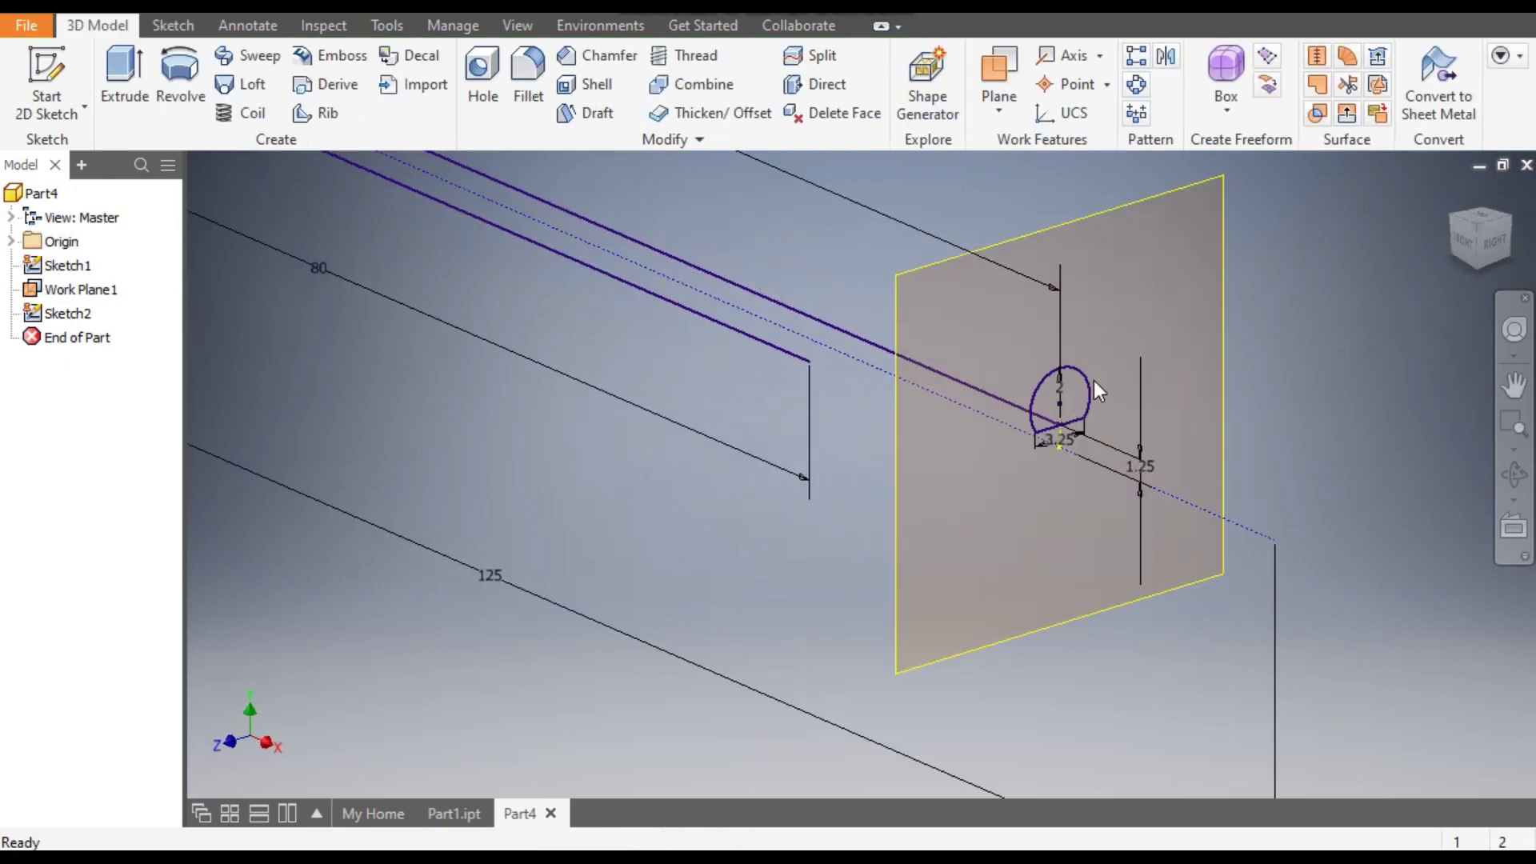
pyautogui.moveTo(1164, 405); pyautogui.dragTo(1283, 538, button='middle')
pyautogui.scroll(-3, 1279, 528)
pyautogui.moveTo(900, 427); pyautogui.dragTo(790, 522, button='middle')
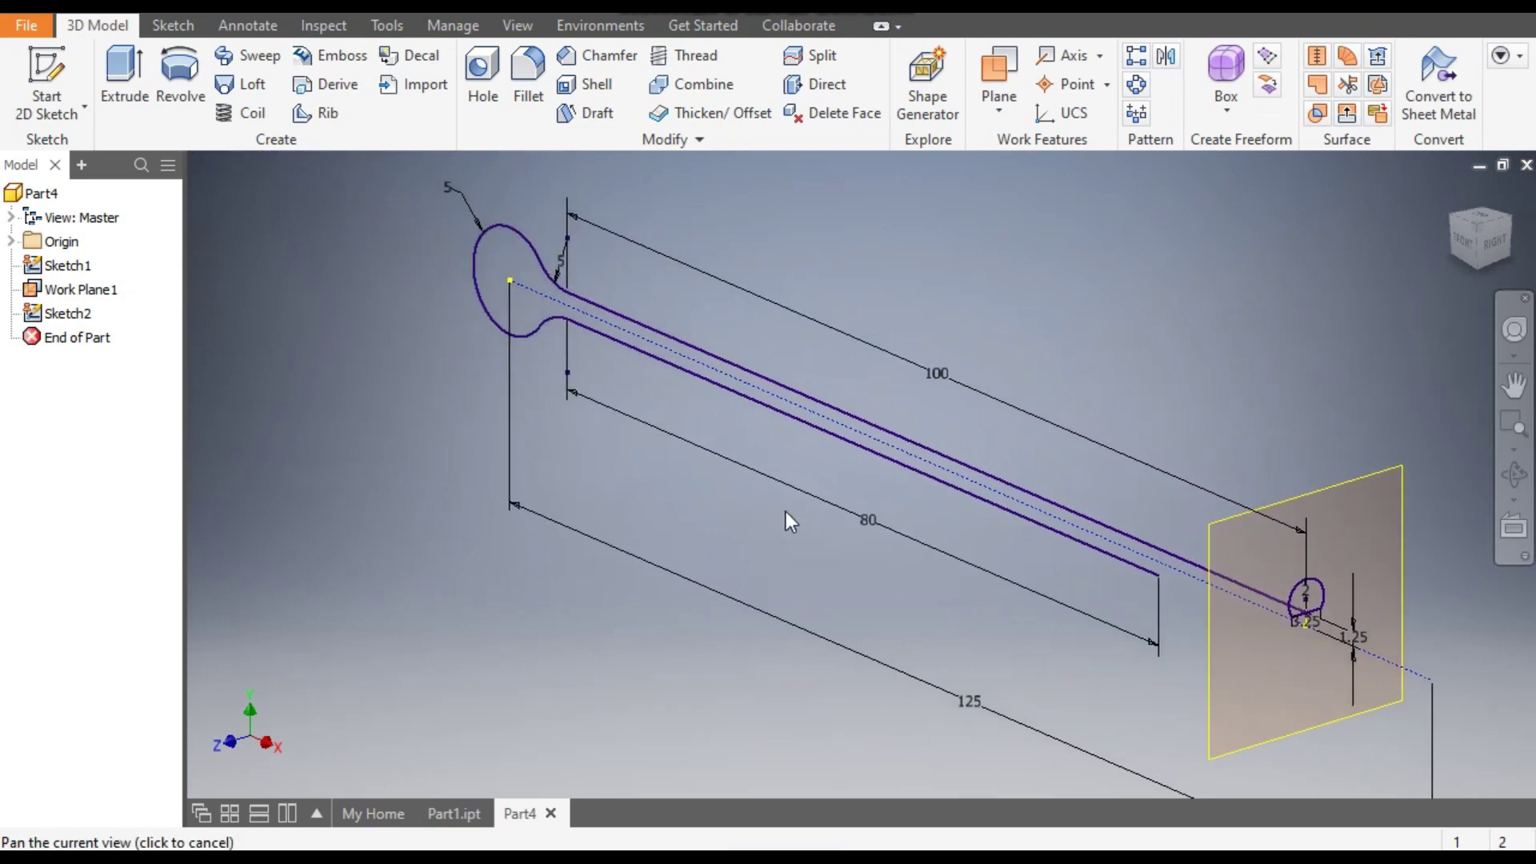
pyautogui.click(245, 54)
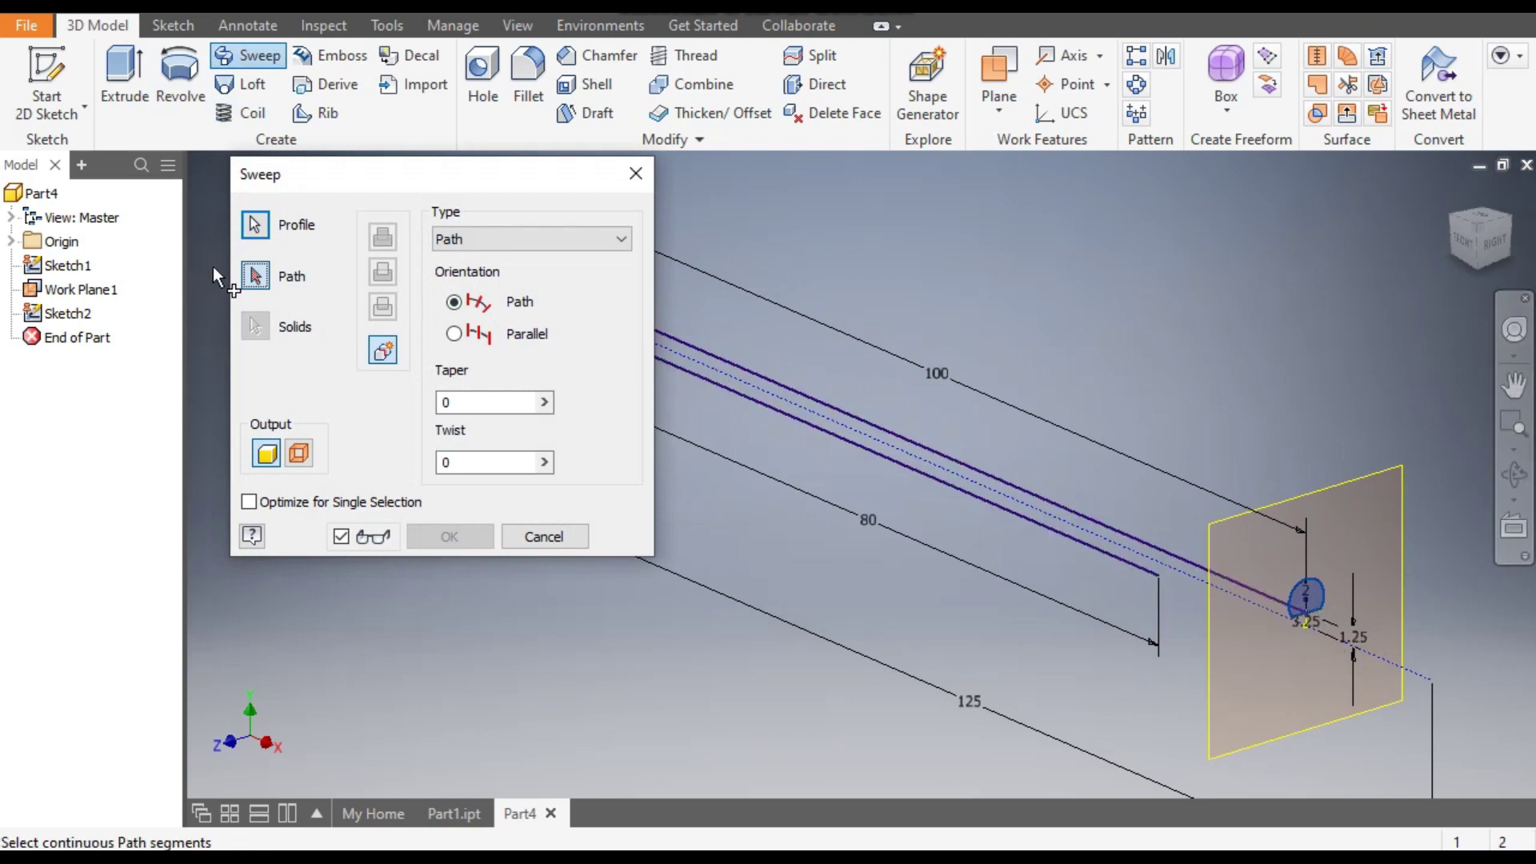
pyautogui.click(1032, 487)
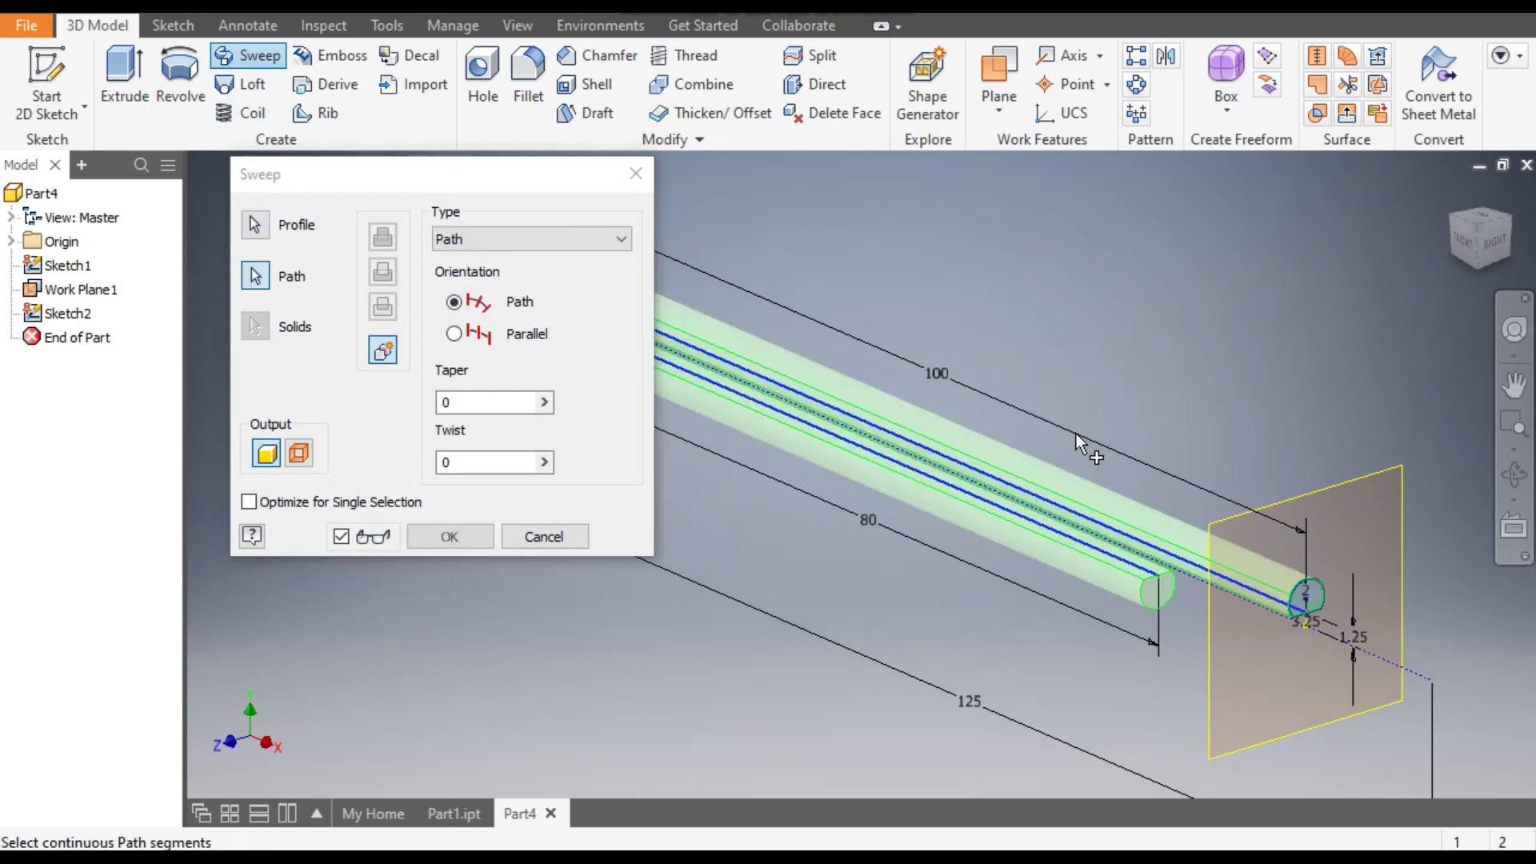
pyautogui.moveTo(1146, 472); pyautogui.dragTo(1383, 522, button='middle')
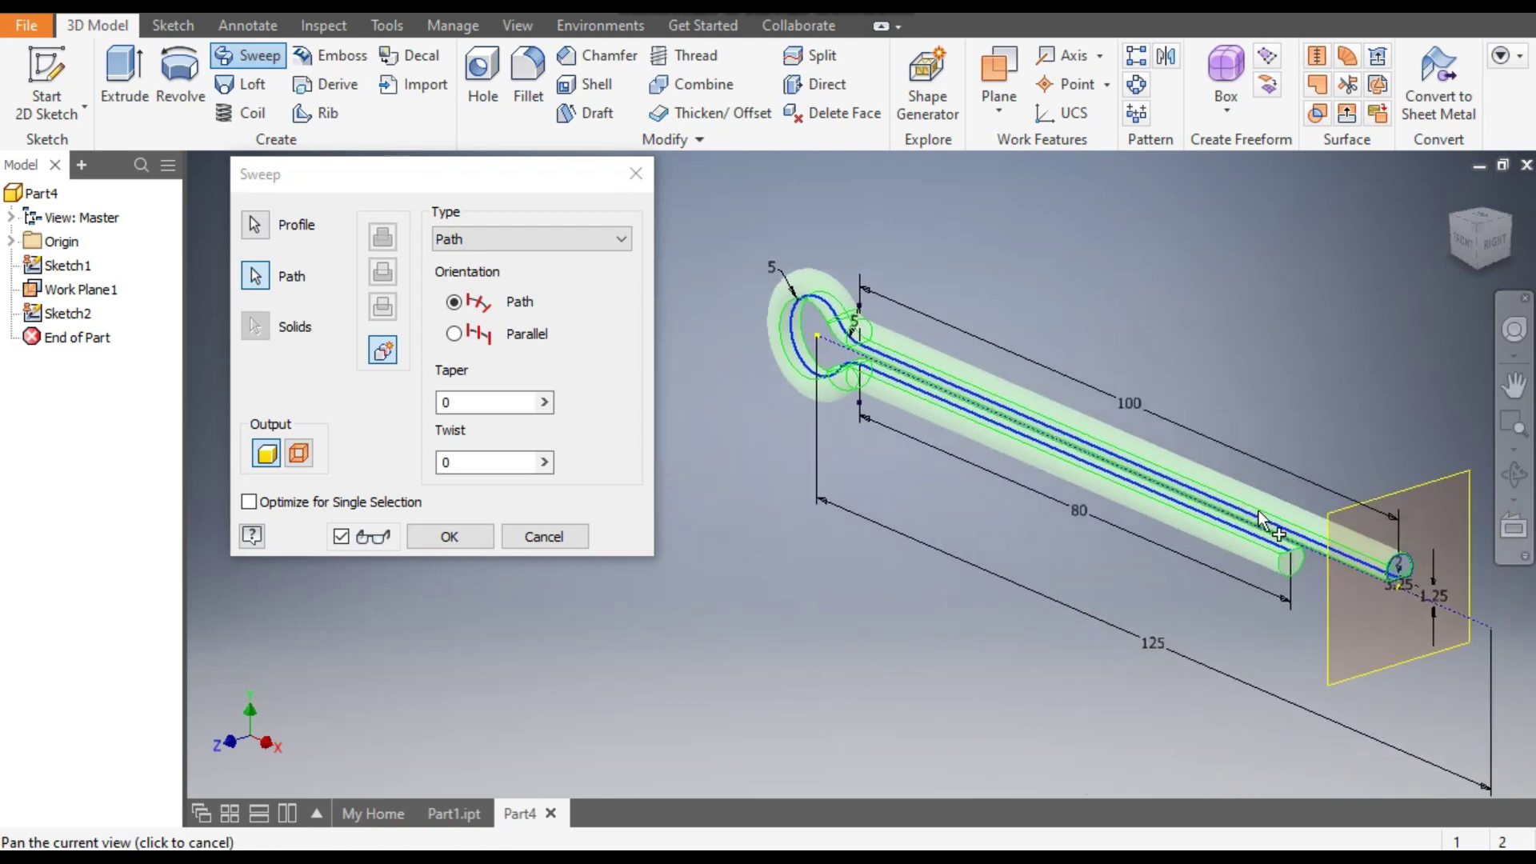
pyautogui.click(446, 536)
# - Hide the work plane at the end of the pin's longer leg
pyautogui.moveTo(527, 540); pyautogui.dragTo(914, 582, button='middle')
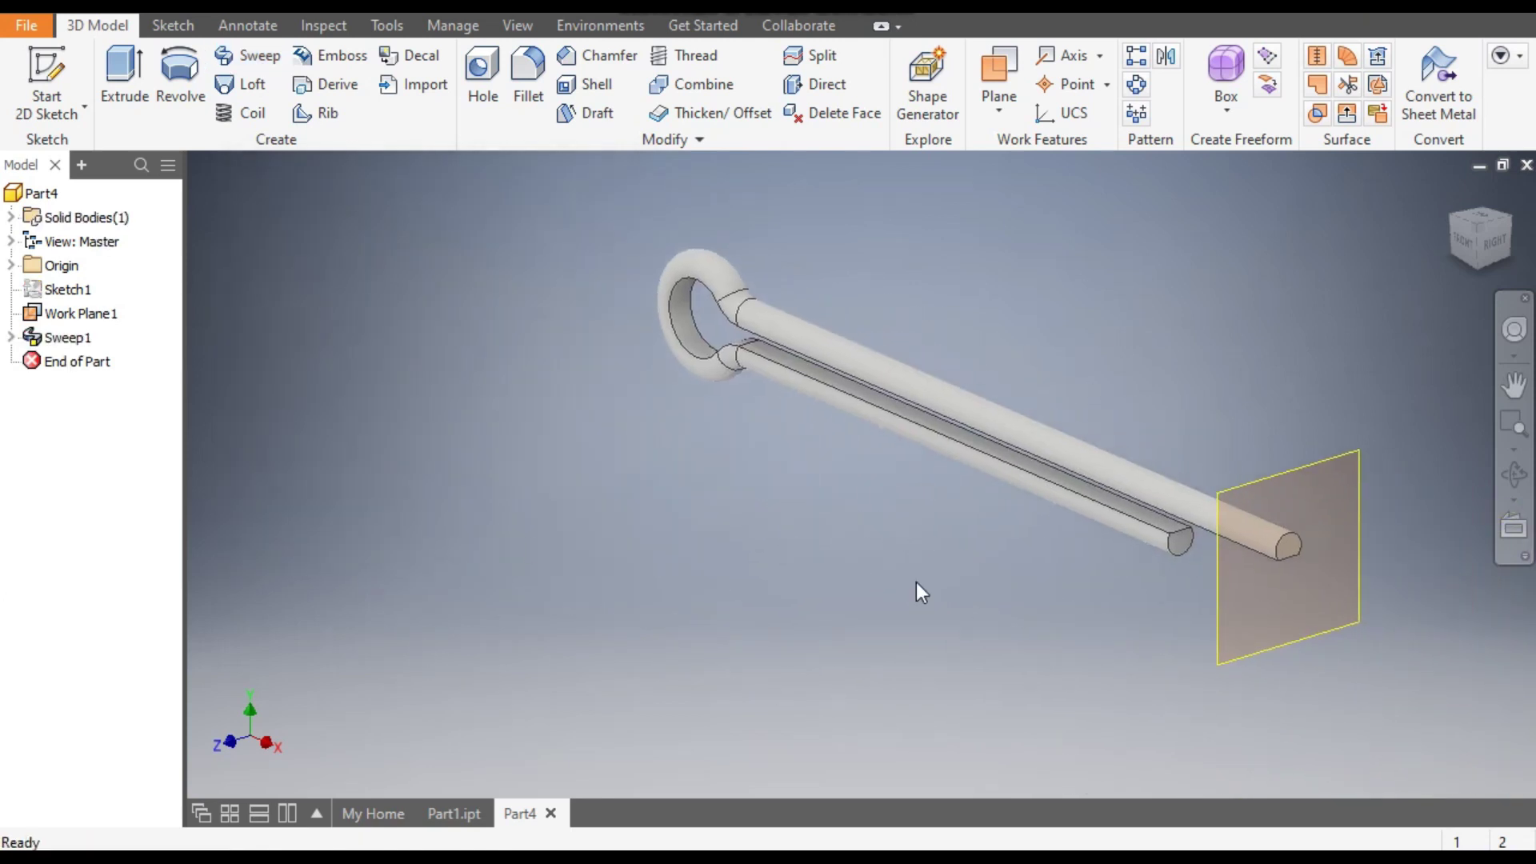
pyautogui.click(74, 314)
pyautogui.rightClick(78, 321)
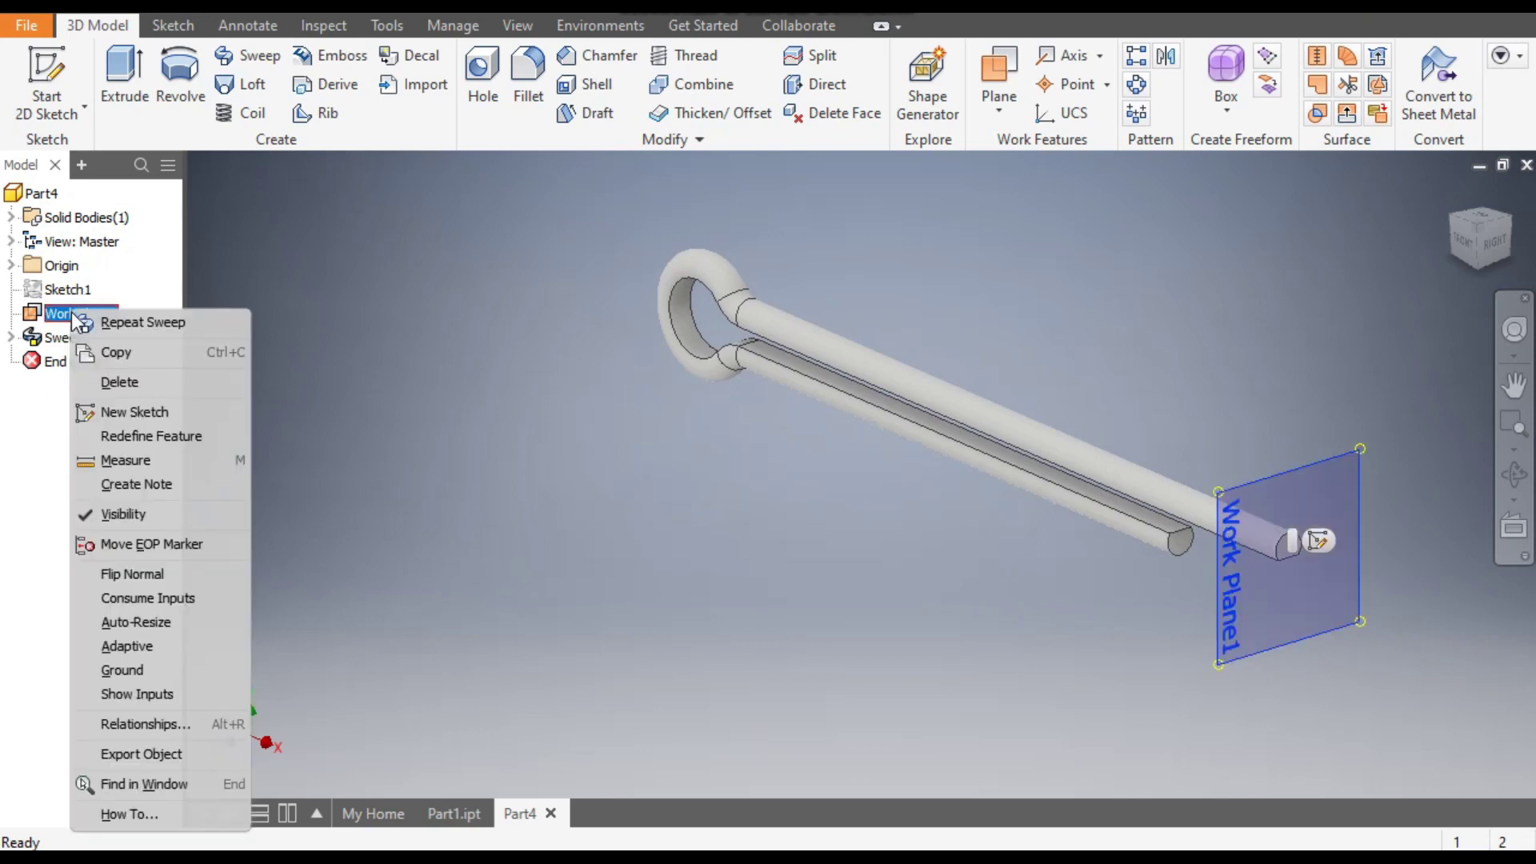
pyautogui.click(185, 514)
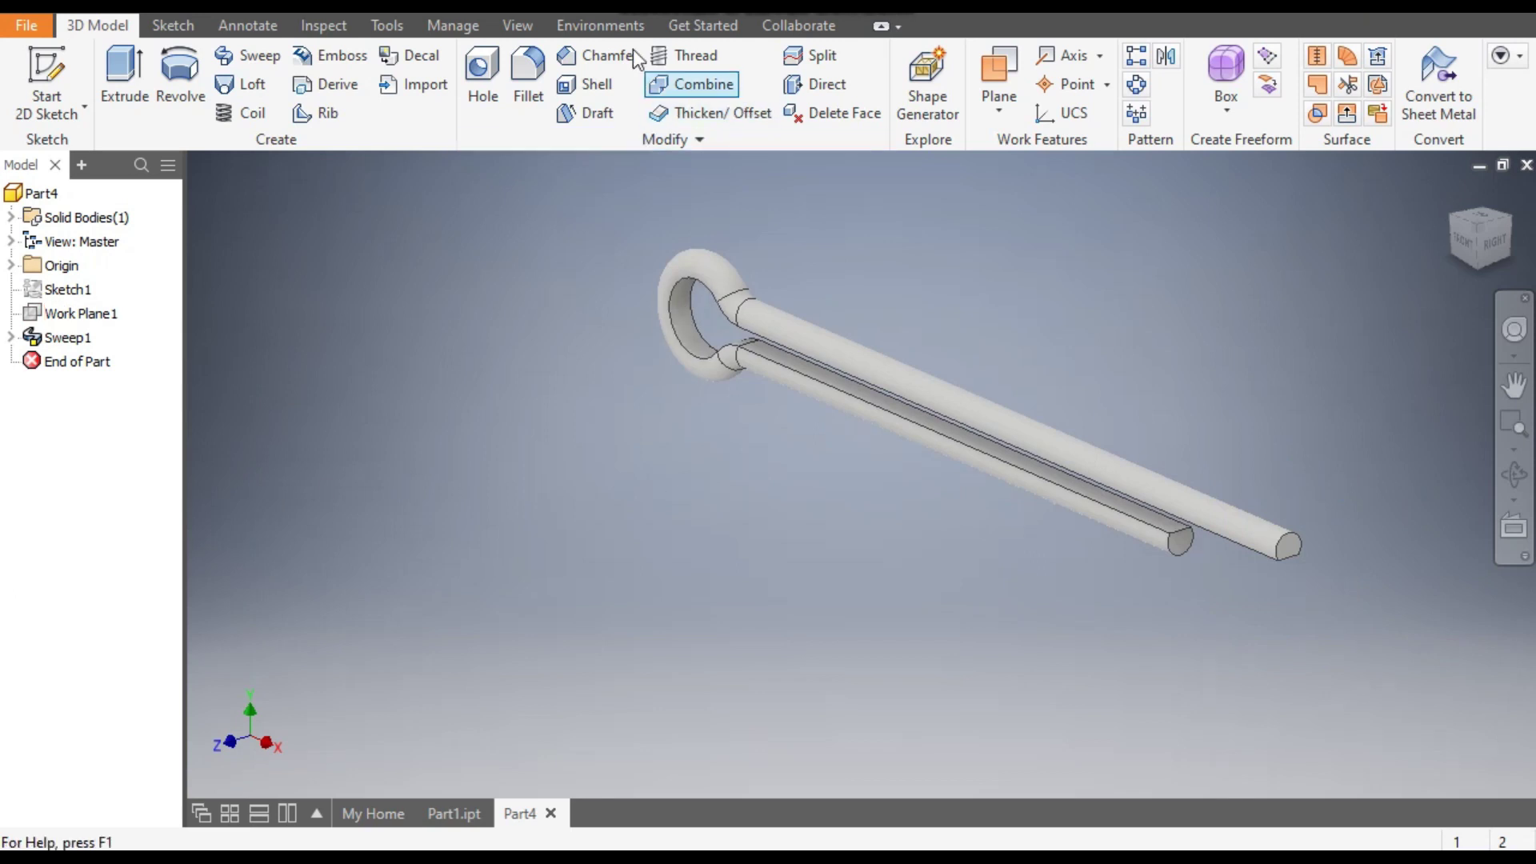
# - Give the pin a polished metal appearance from the Inventor Material Library
pyautogui.click(604, 10)
pyautogui.scroll(6, 704, 411)
pyautogui.scroll(4, 704, 411)
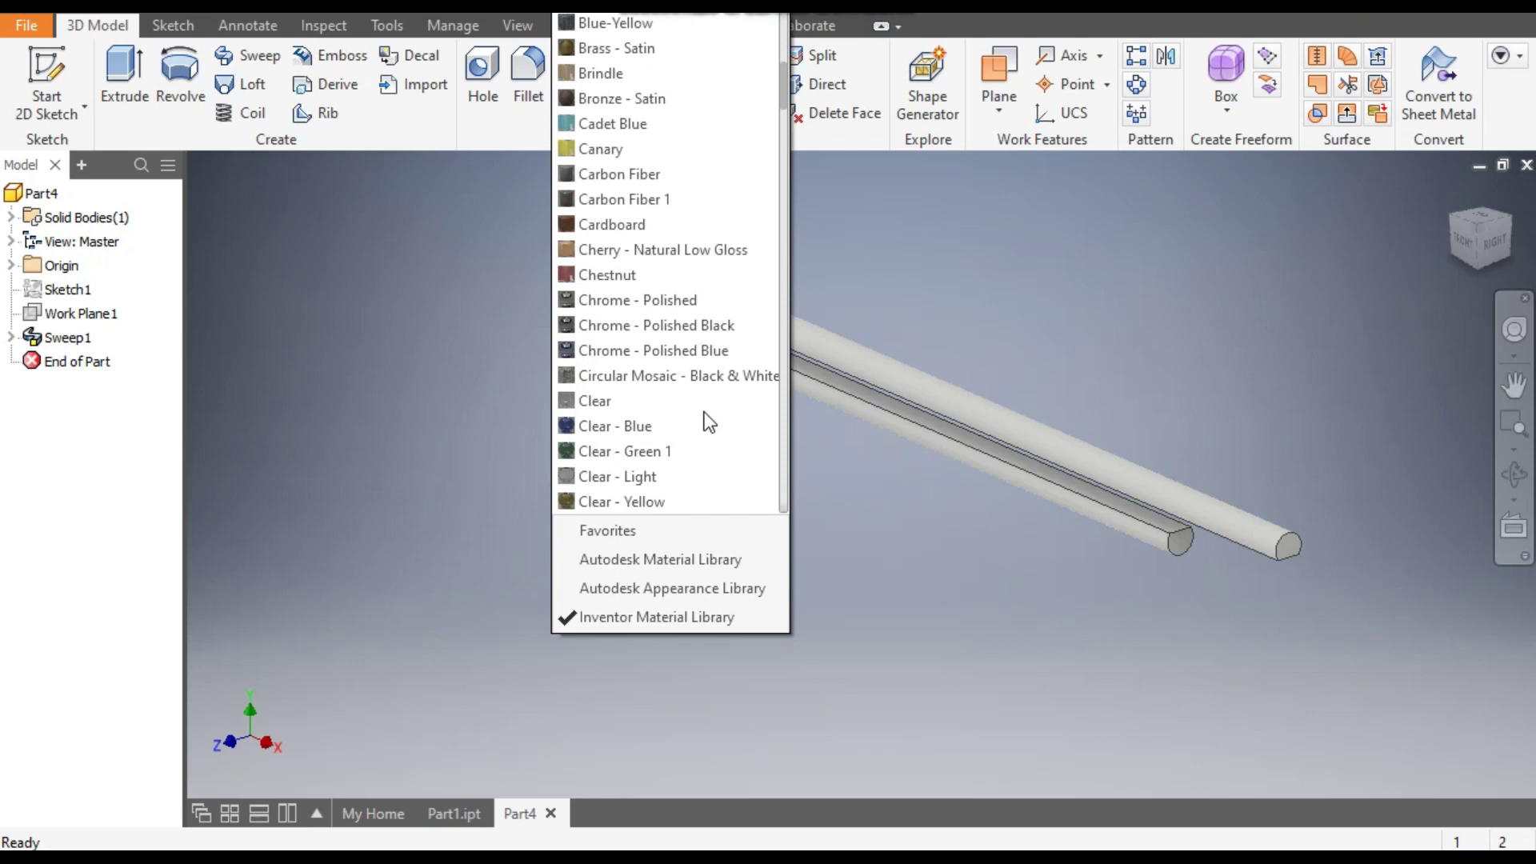
pyautogui.click(655, 320)
pyautogui.moveTo(1079, 391); pyautogui.dragTo(1042, 393, button='middle')
pyautogui.moveTo(1470, 224); pyautogui.dragTo(1429, 247)
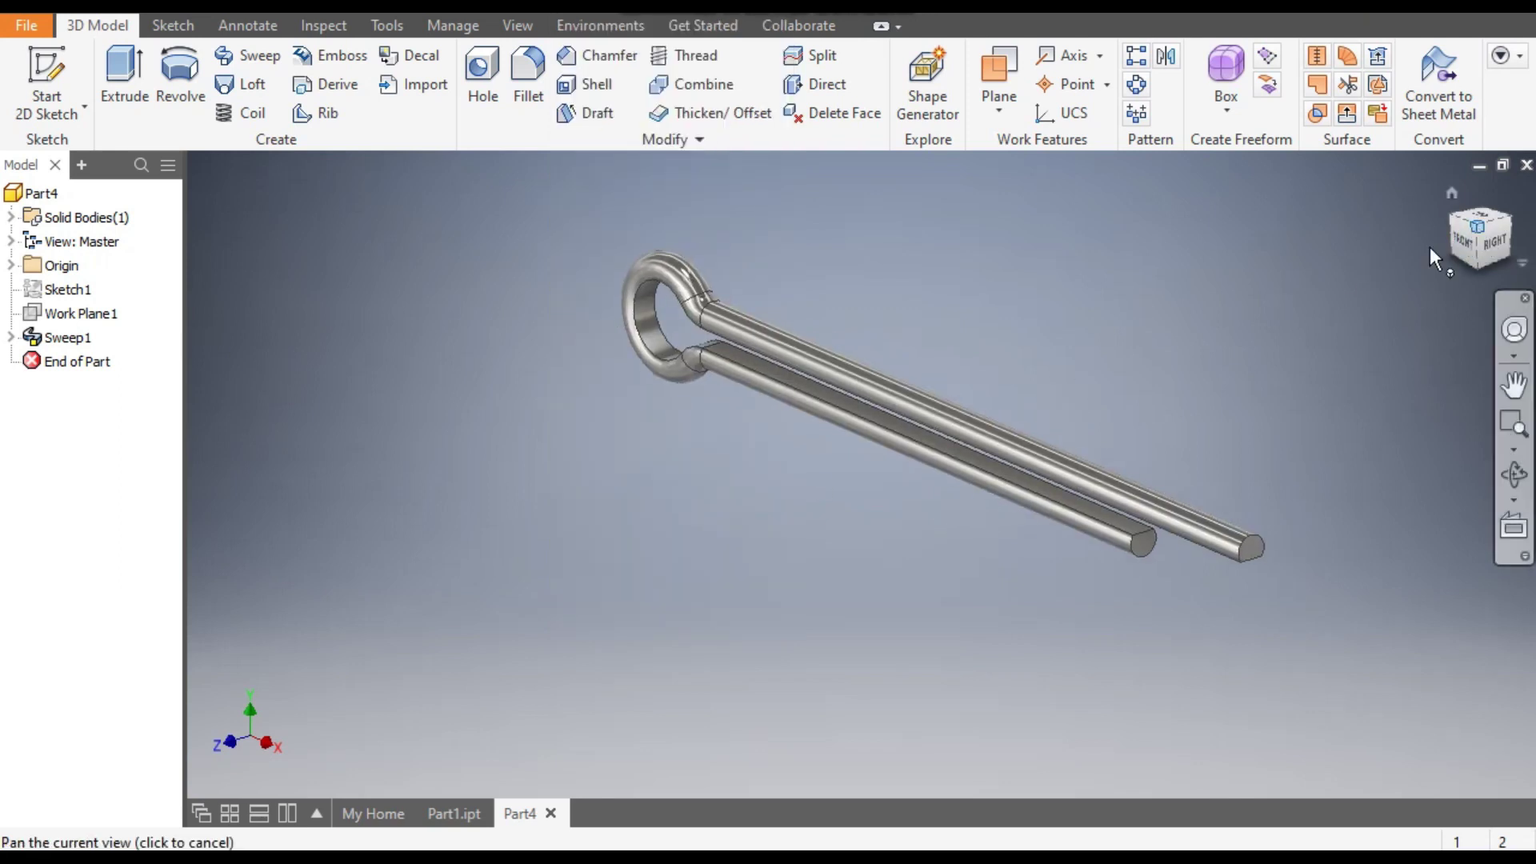
pyautogui.scroll(5, 867, 475)
pyautogui.moveTo(867, 475)
pyautogui.mouseDown(button='middle')
pyautogui.moveTo(933, 515)
pyautogui.moveTo(886, 527)
pyautogui.moveTo(855, 488)
pyautogui.mouseUp(button='middle')
pyautogui.scroll(-3, 933, 515)
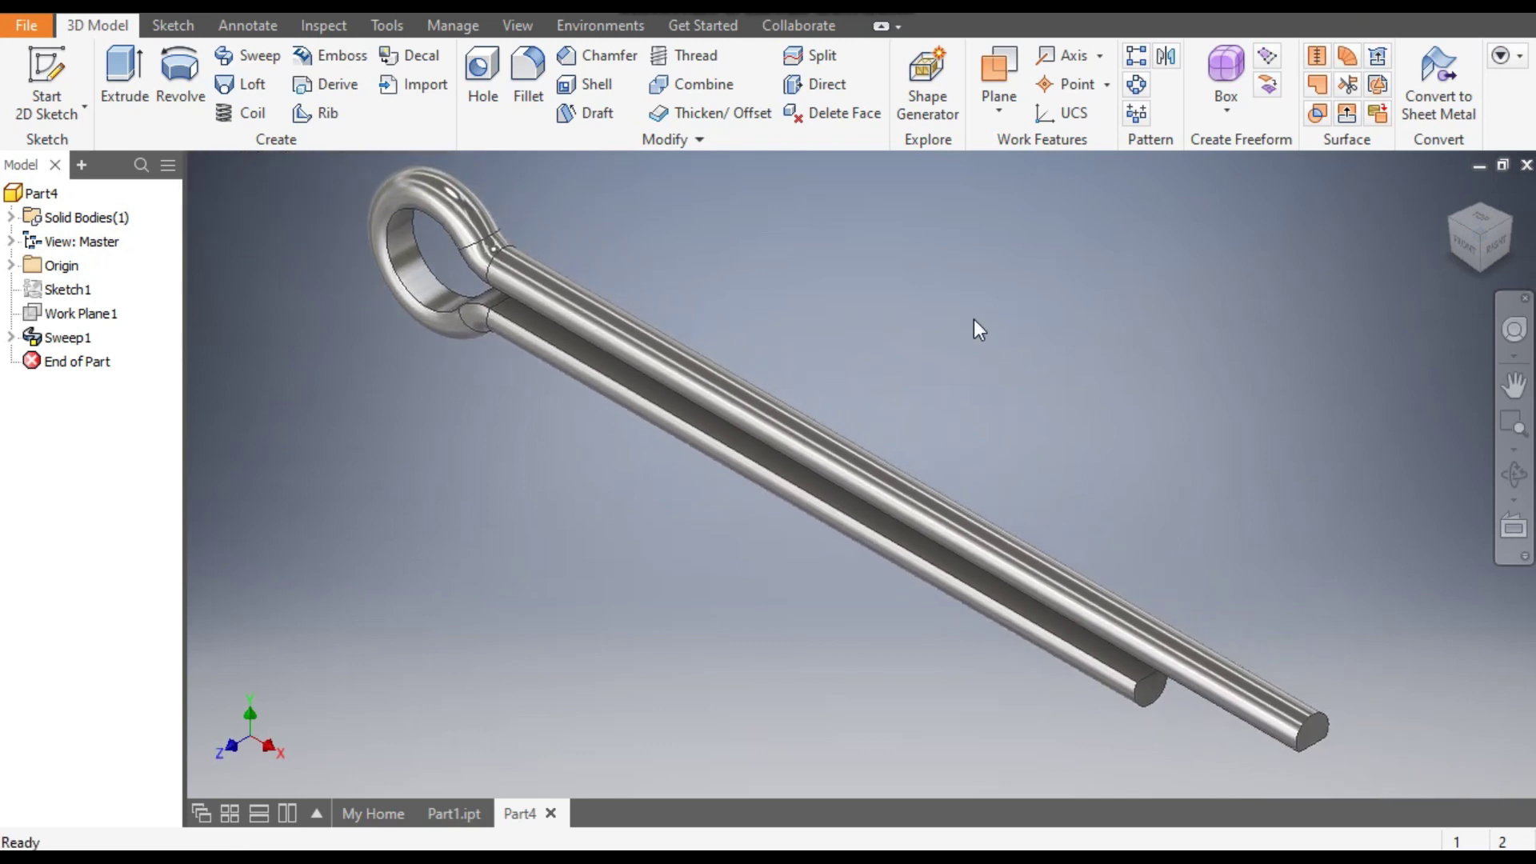